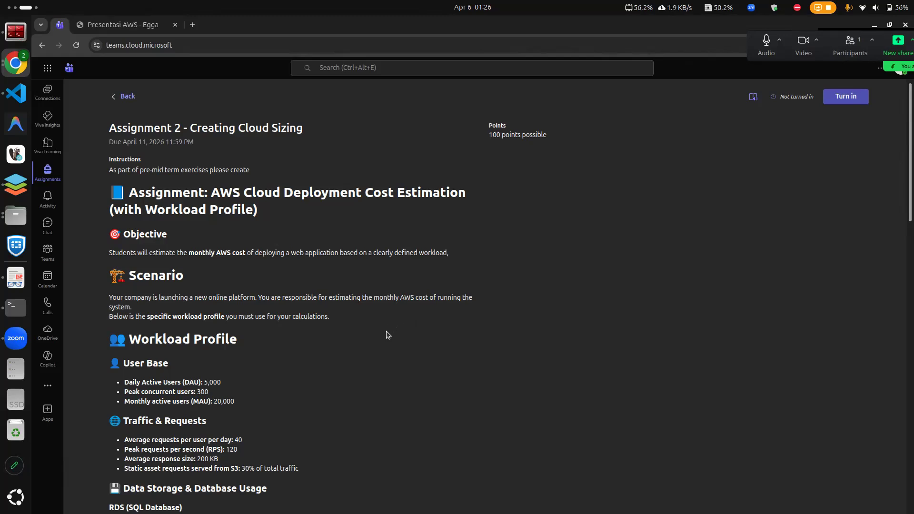
# - Read through the Assignment 2 brief, including its workload profile, required AWS services, tasks and deliverables
pyautogui.scroll(-3, 334, 376)
pyautogui.scroll(-8, 333, 376)
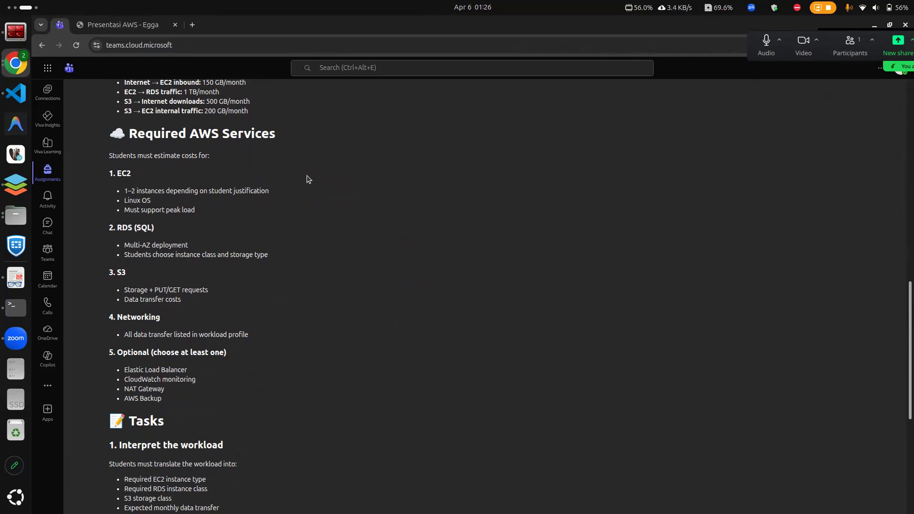
pyautogui.scroll(-1, 329, 227)
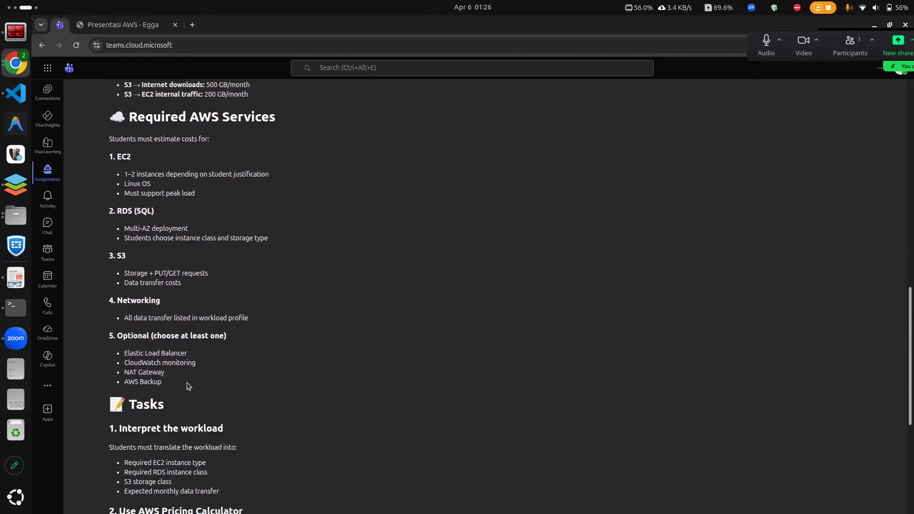
pyautogui.scroll(-2, 245, 389)
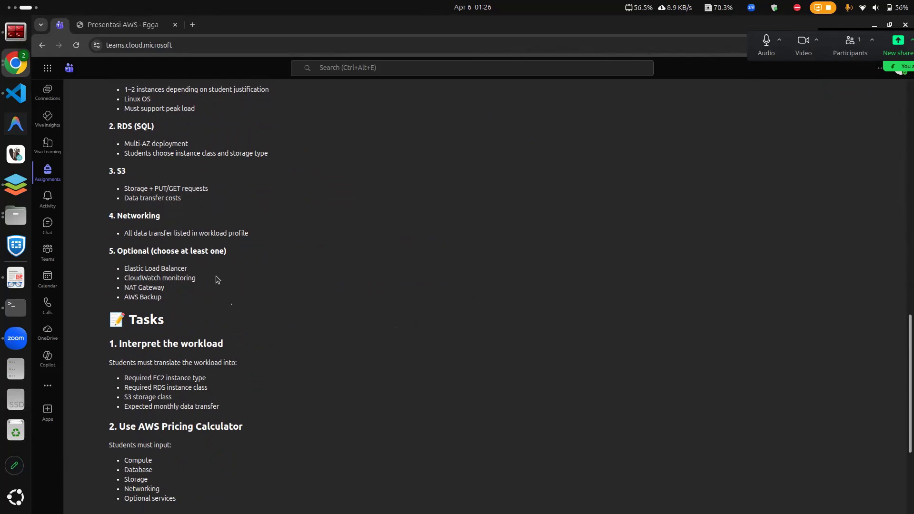
pyautogui.scroll(-4, 219, 295)
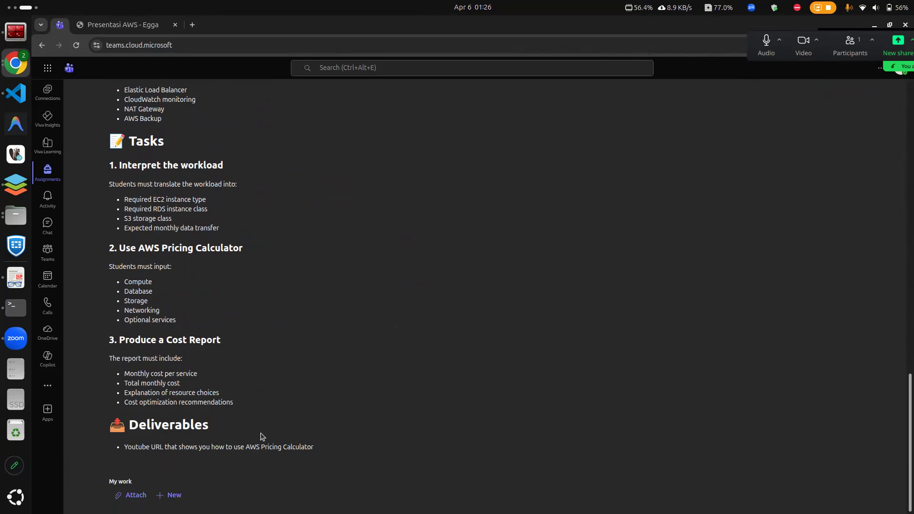
pyautogui.scroll(6, 293, 410)
pyautogui.scroll(9, 302, 408)
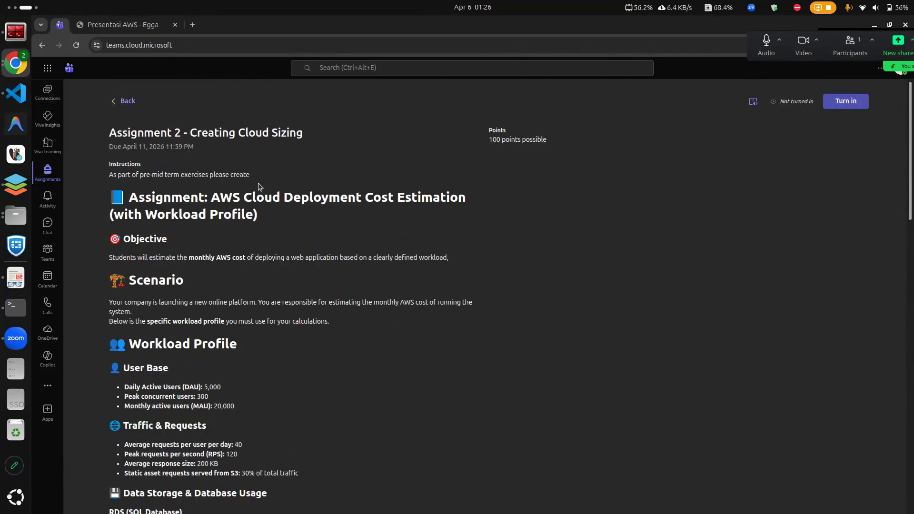
# - Switch to the AWS presentation and review its slides from the assignment overview through to the EC2 and load balancing slide
pyautogui.click(127, 29)
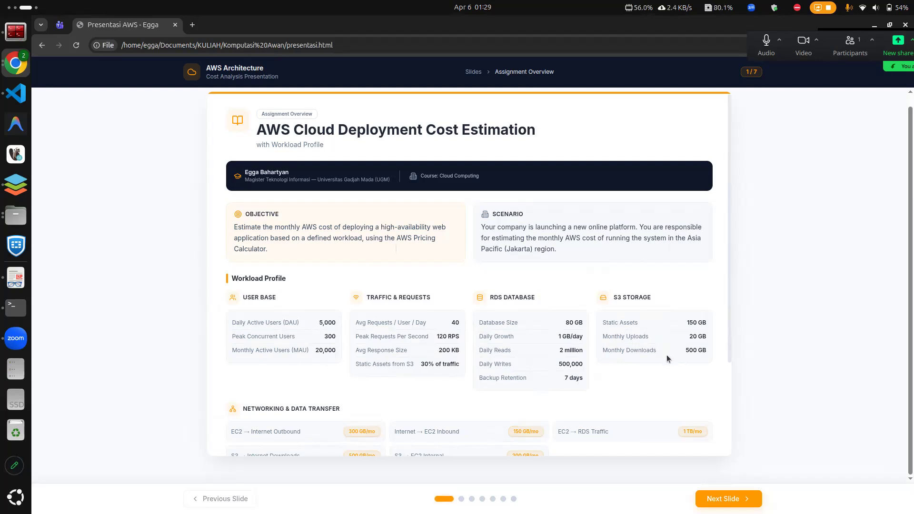
pyautogui.scroll(-3, 667, 356)
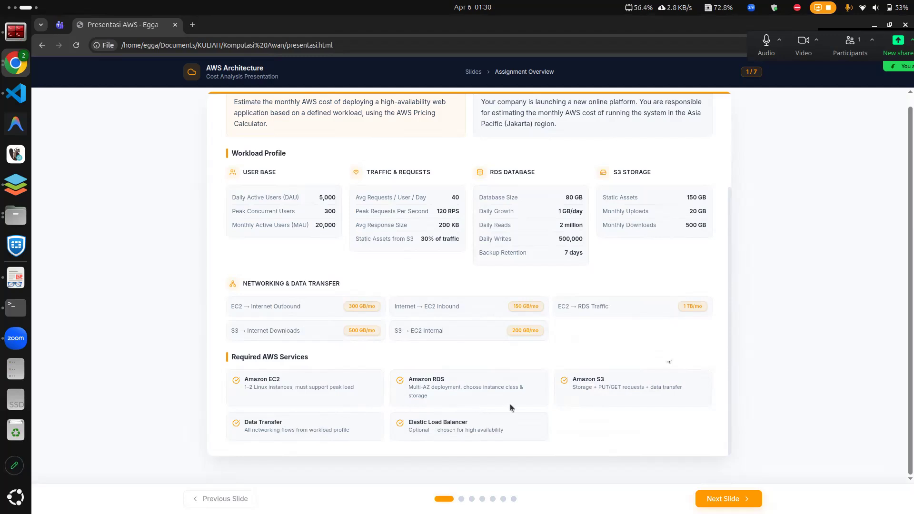
pyautogui.press('Right')
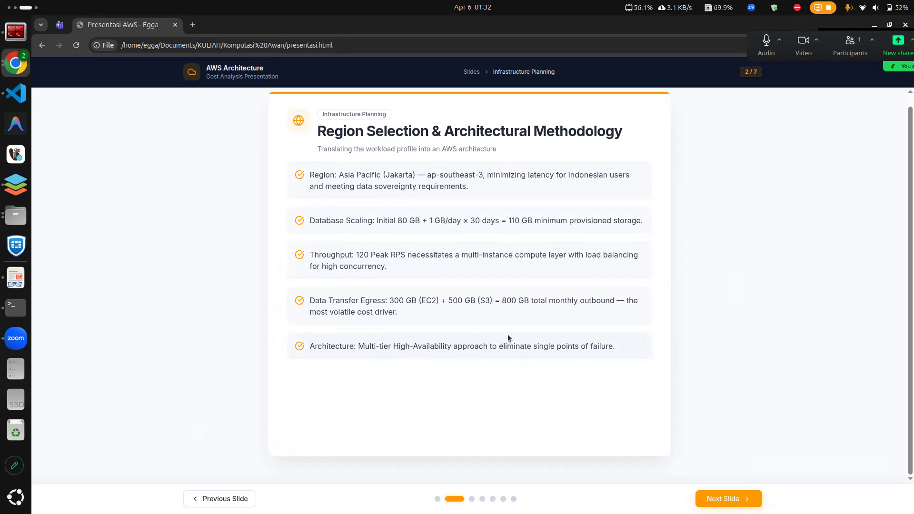
pyautogui.click(702, 499)
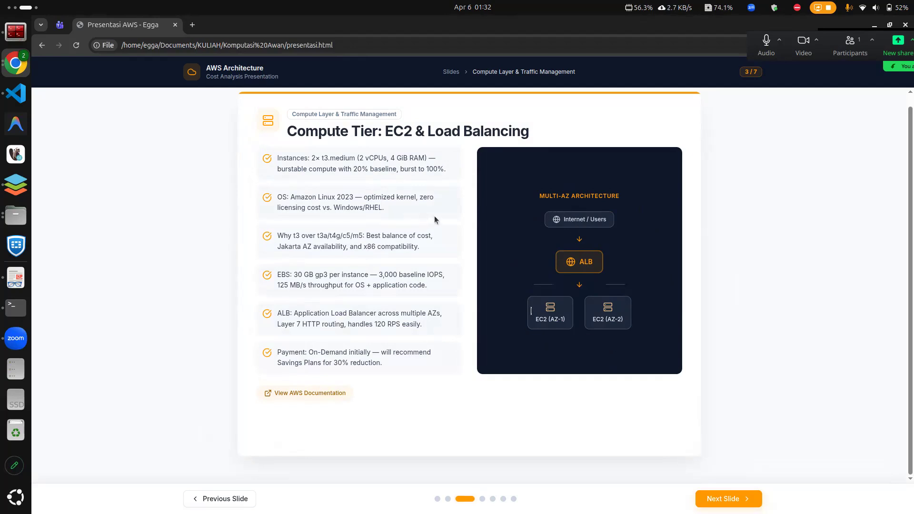
# - Open calculator.aws in a new browser tab
pyautogui.click(193, 25)
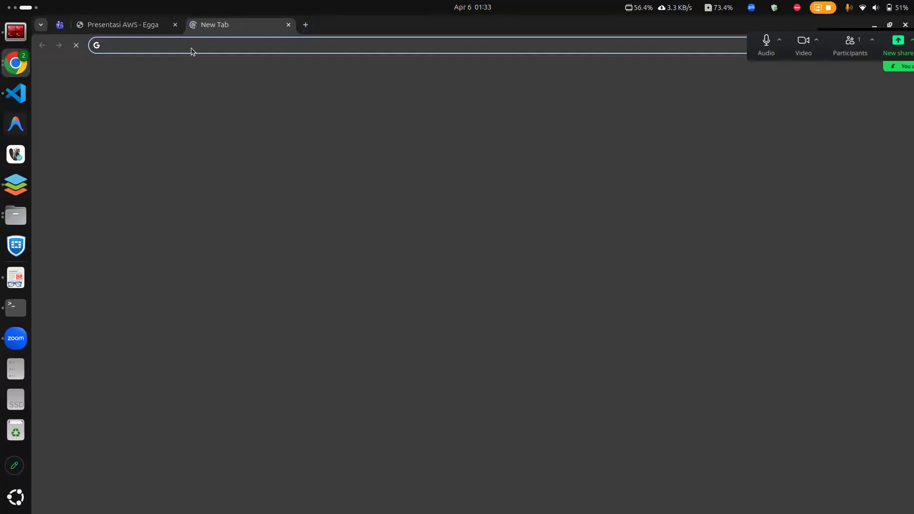
pyautogui.write('calculator.aws')
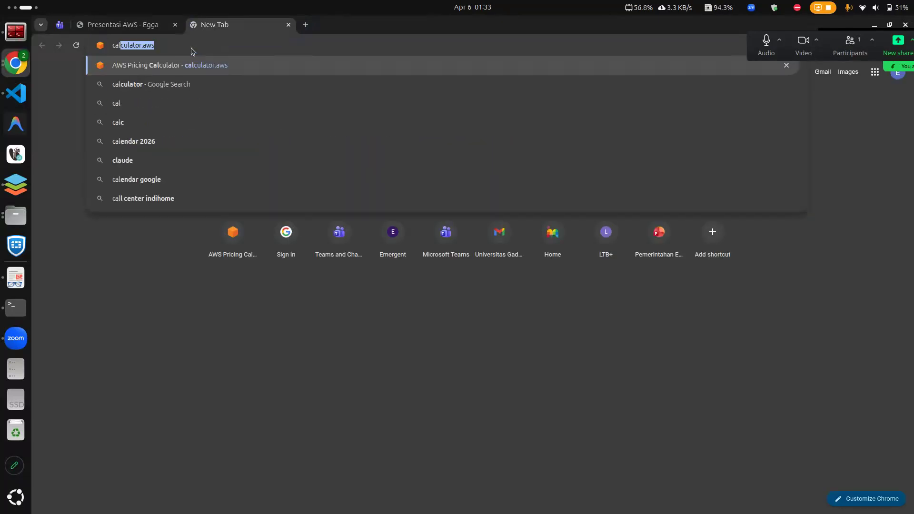
pyautogui.press('Return')
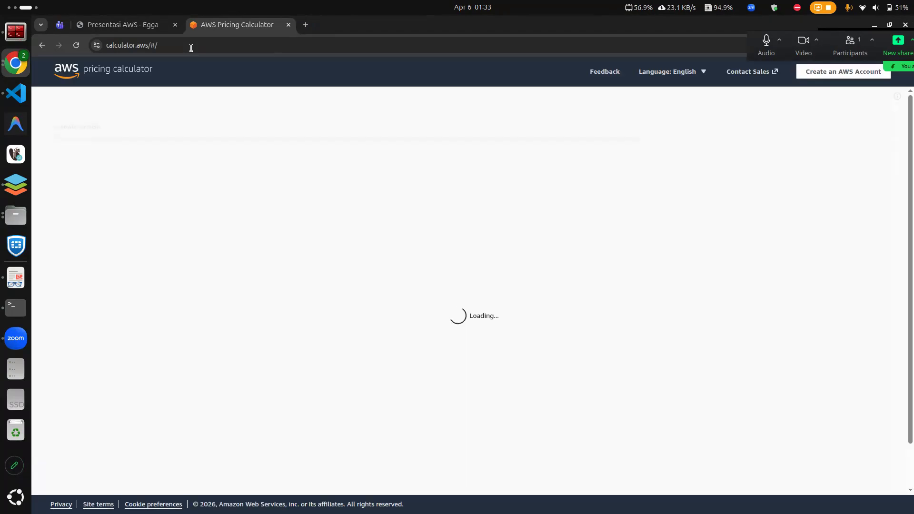
# - Show the presentation and the AWS Pricing Calculator side by side in a split view
pyautogui.click(136, 23)
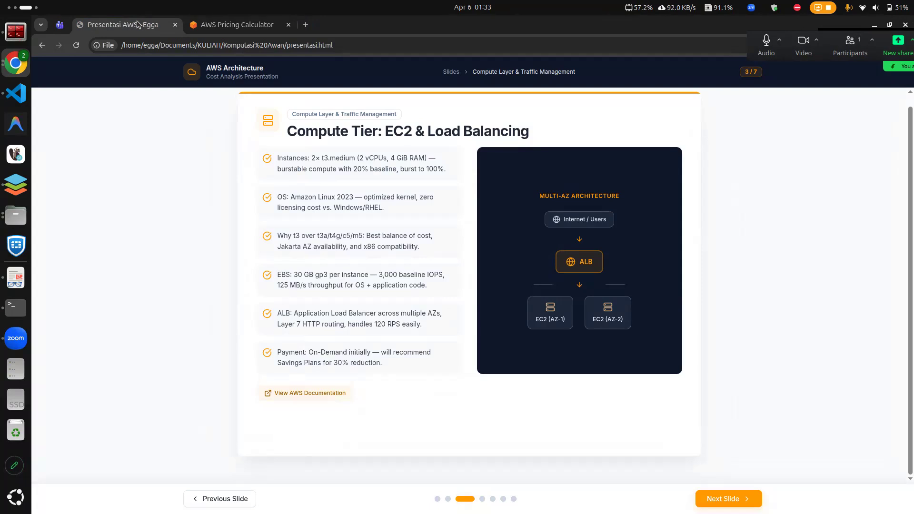
pyautogui.rightClick(137, 22)
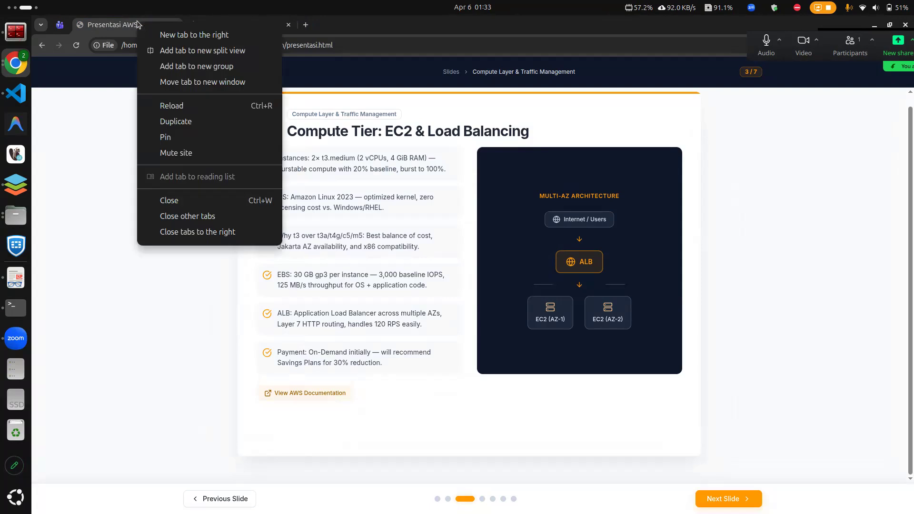
pyautogui.click(214, 51)
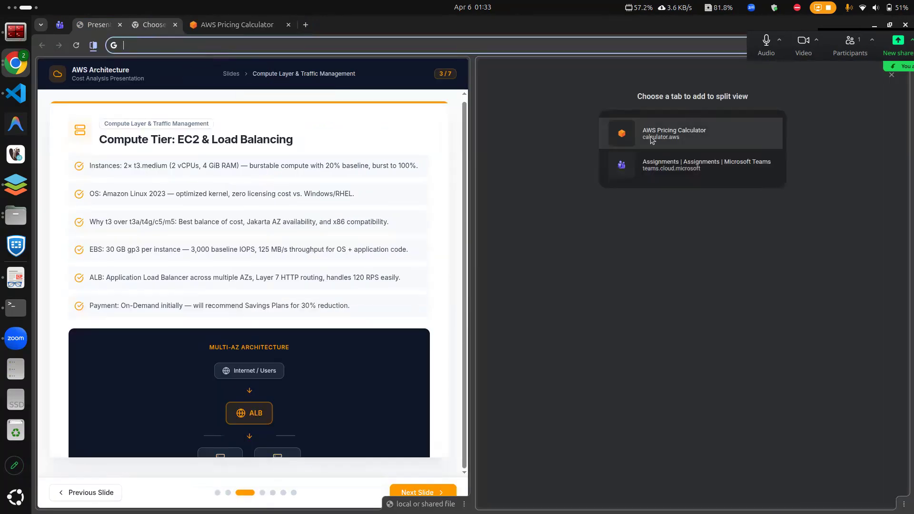
pyautogui.click(652, 138)
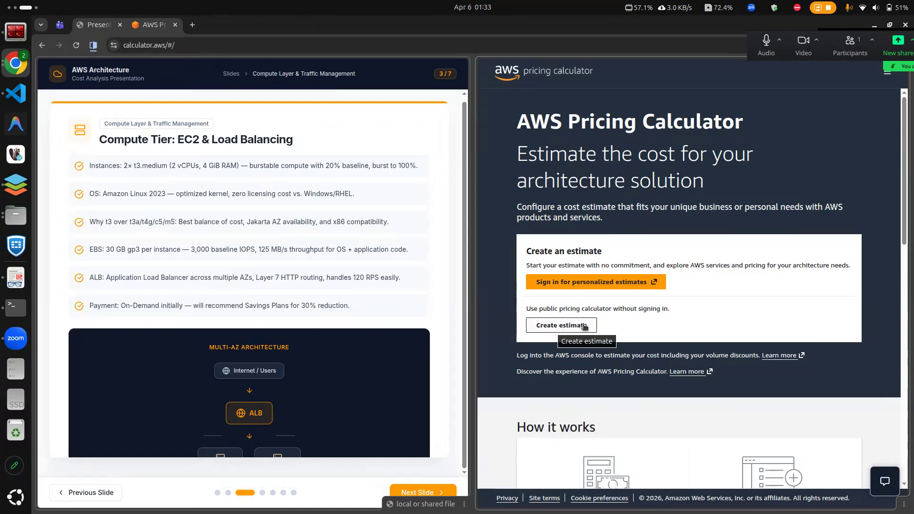
# - Create a new public estimate, search for the ec2 service and start configuring Amazon EC2
pyautogui.click(577, 326)
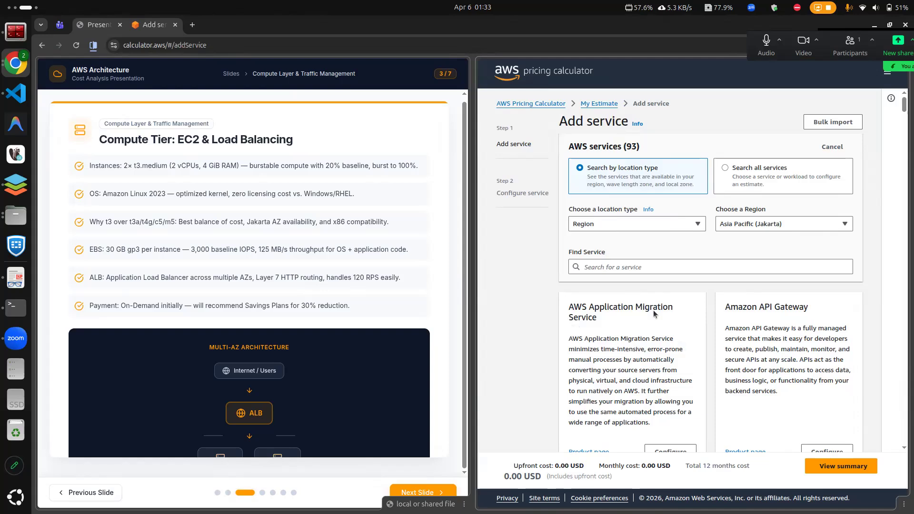
pyautogui.click(628, 268)
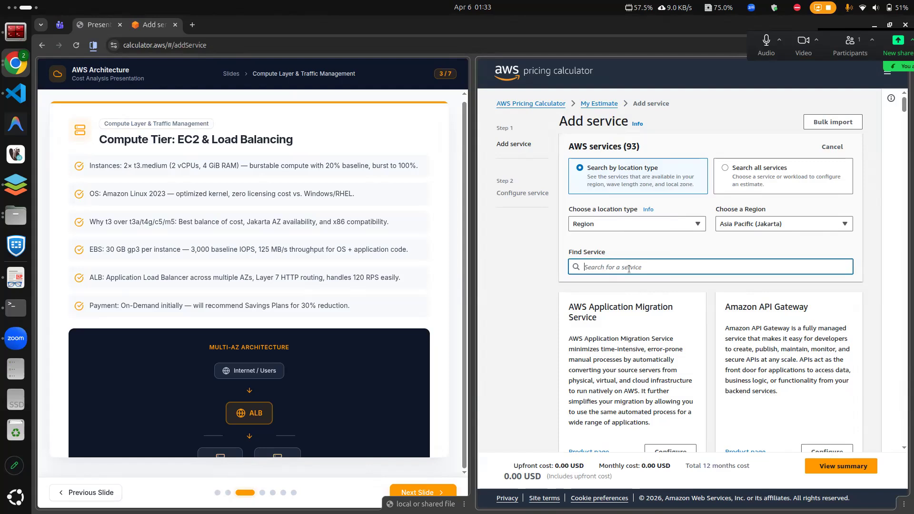
pyautogui.write('ec')
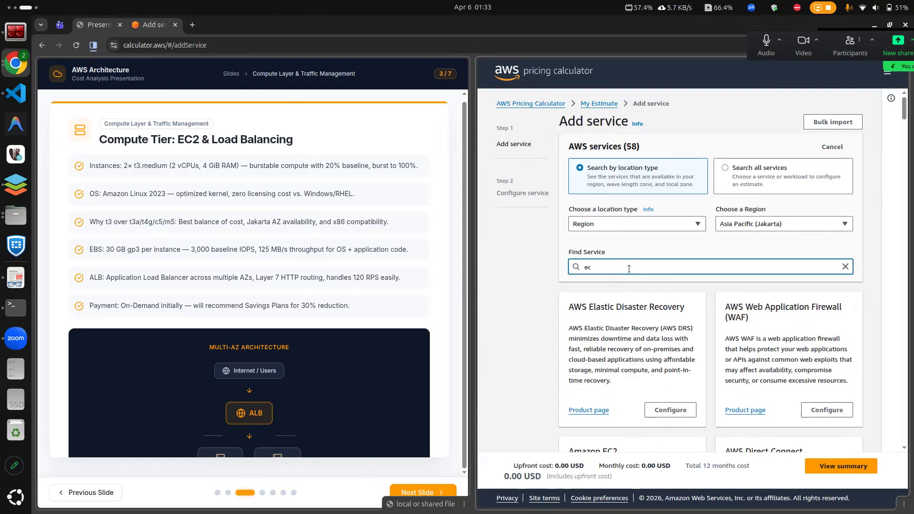
pyautogui.write('2')
pyautogui.click(671, 421)
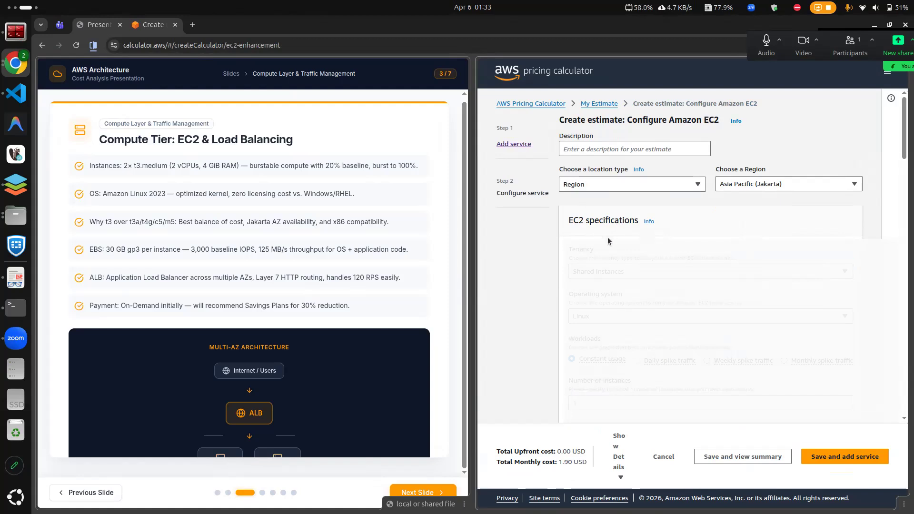
# - Examine the EC2 specifications and the available operating system choices, leaving Linux selected
pyautogui.scroll(-2, 622, 256)
pyautogui.scroll(-4, 761, 284)
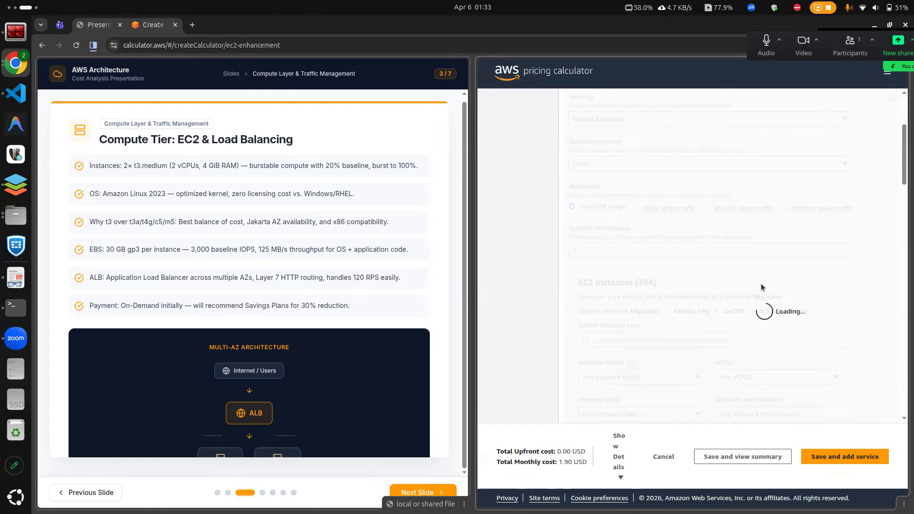
pyautogui.scroll(2, 741, 294)
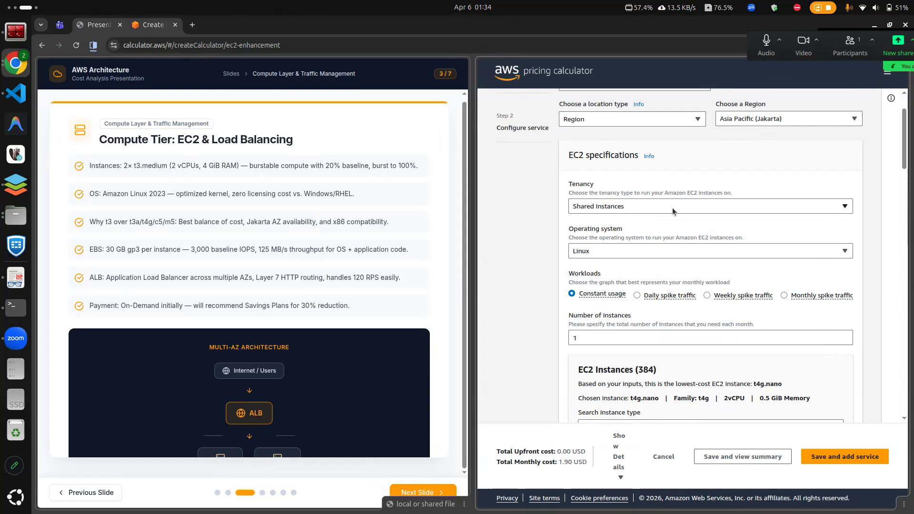
pyautogui.click(622, 251)
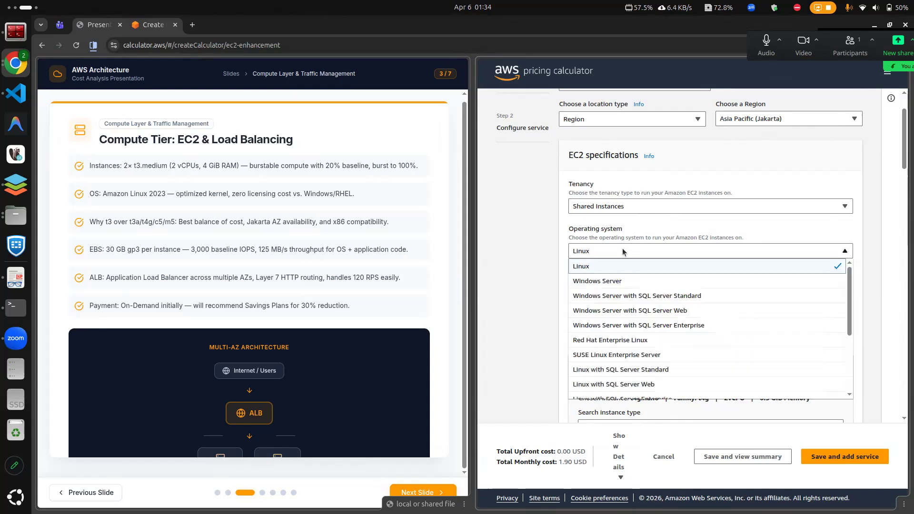
pyautogui.scroll(-1, 614, 272)
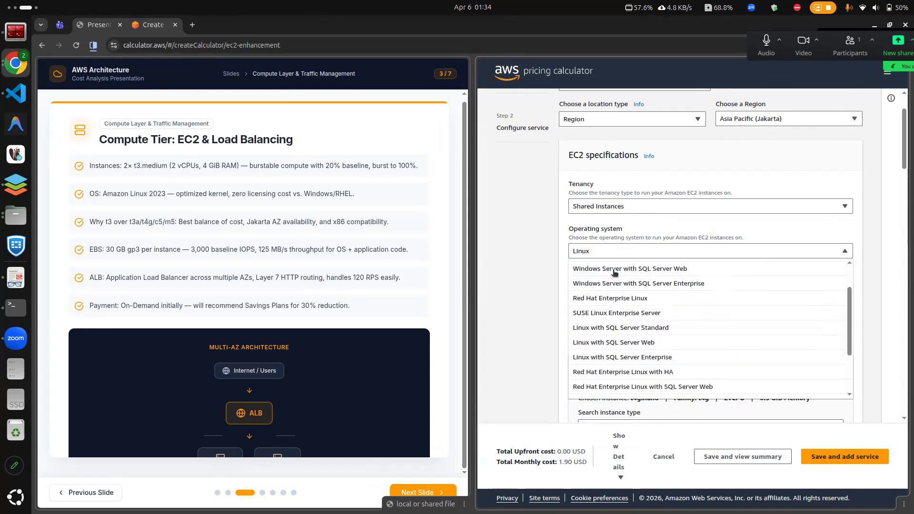
pyautogui.scroll(1, 614, 273)
pyautogui.scroll(-1, 614, 272)
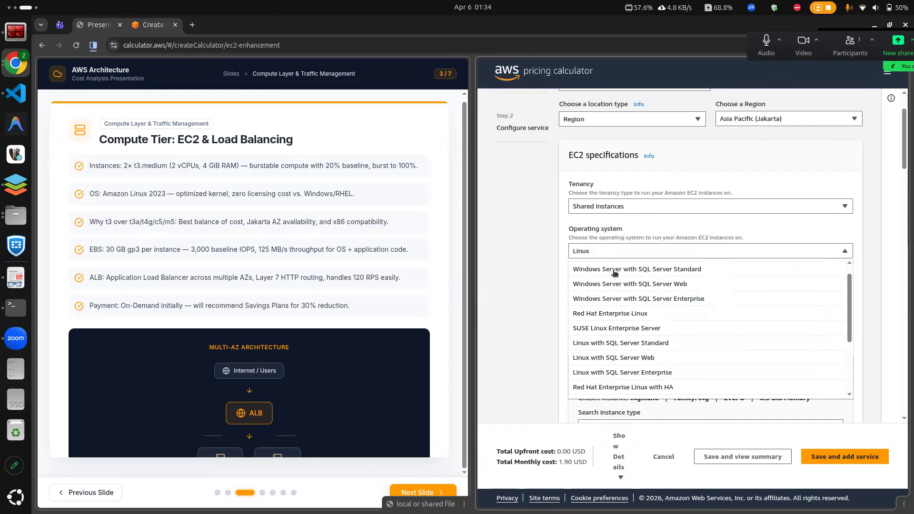
pyautogui.scroll(1, 614, 273)
pyautogui.click(535, 255)
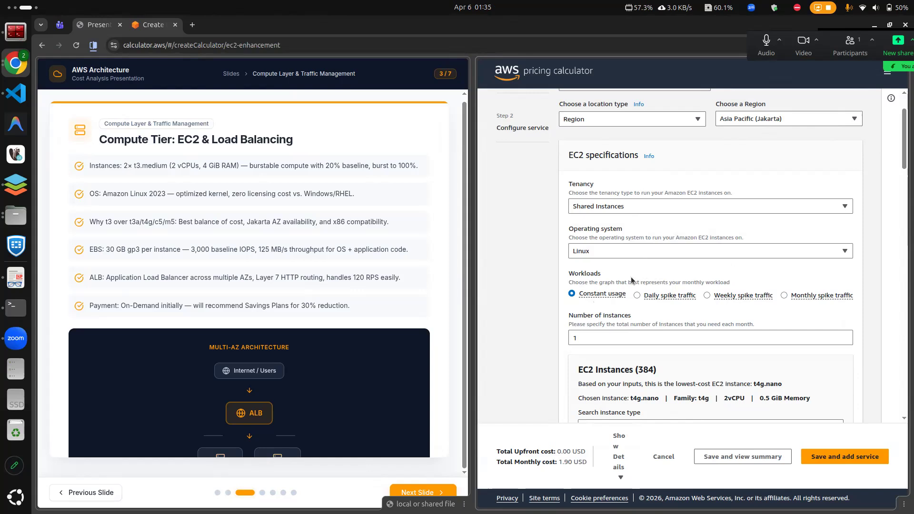
# - Compare the constant, daily, weekly and monthly spike traffic workload patterns in the EC2 specifications
pyautogui.scroll(-2, 631, 280)
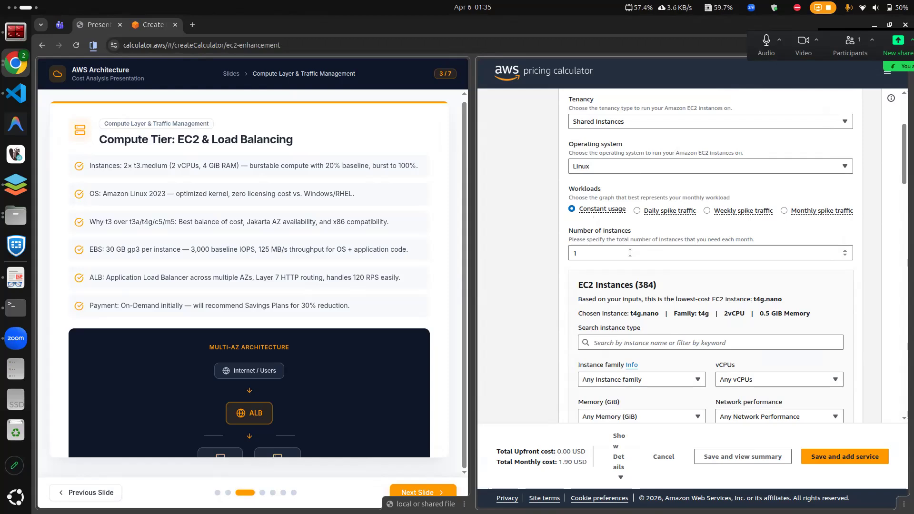
pyautogui.click(662, 212)
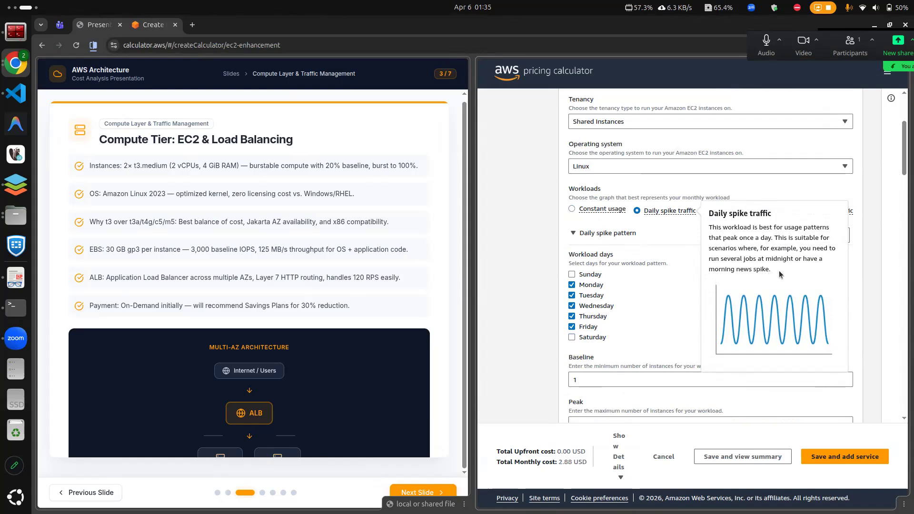
pyautogui.click(604, 210)
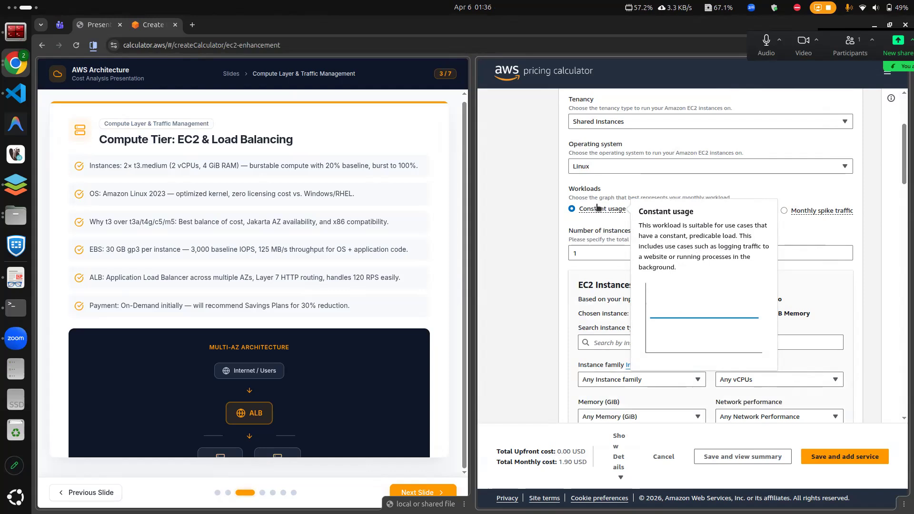
pyautogui.click(752, 185)
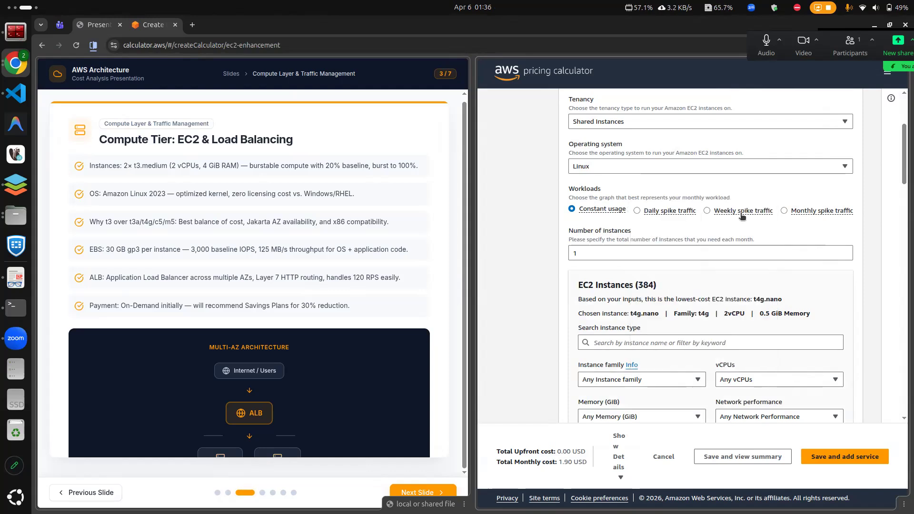
pyautogui.click(741, 212)
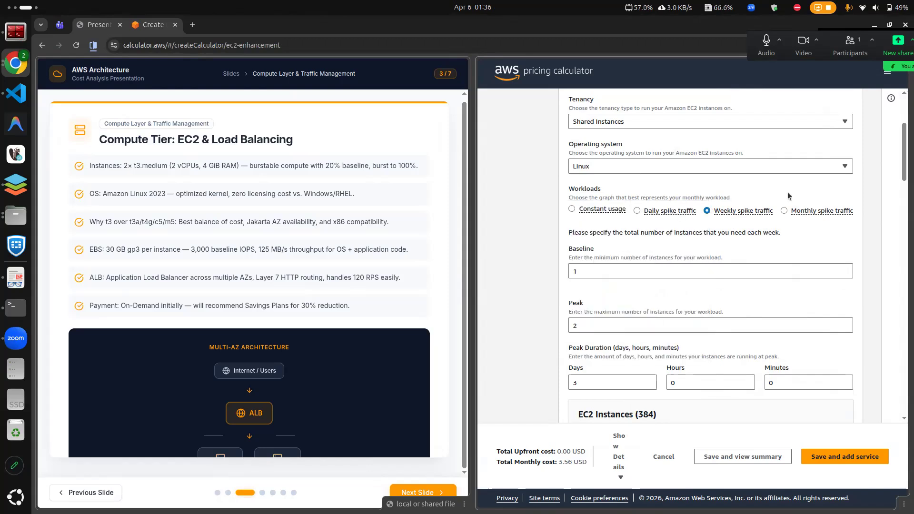
pyautogui.click(817, 213)
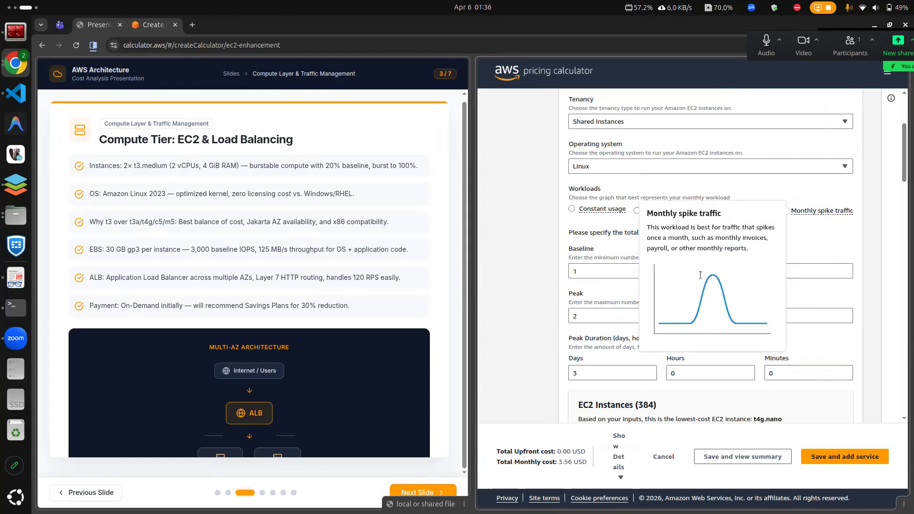
pyautogui.click(829, 241)
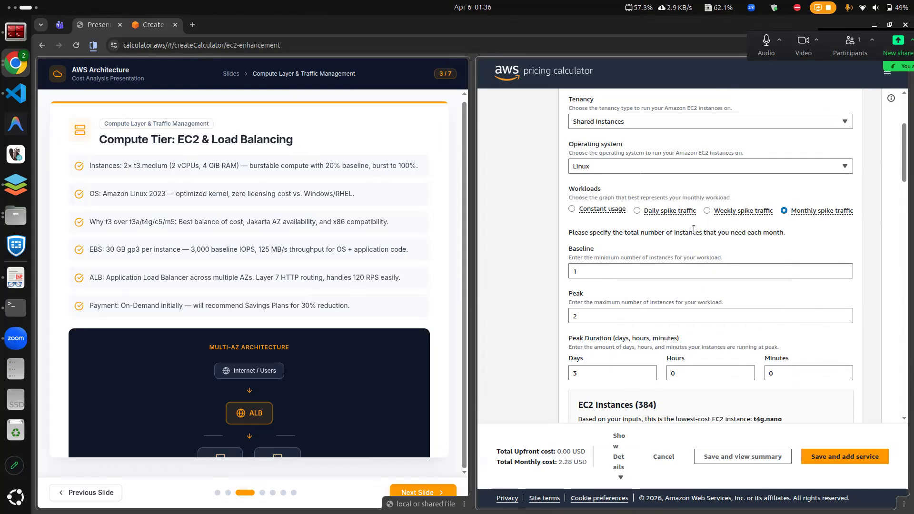
# - Select the Constant usage workload and set the number of EC2 instances to 2
pyautogui.click(571, 210)
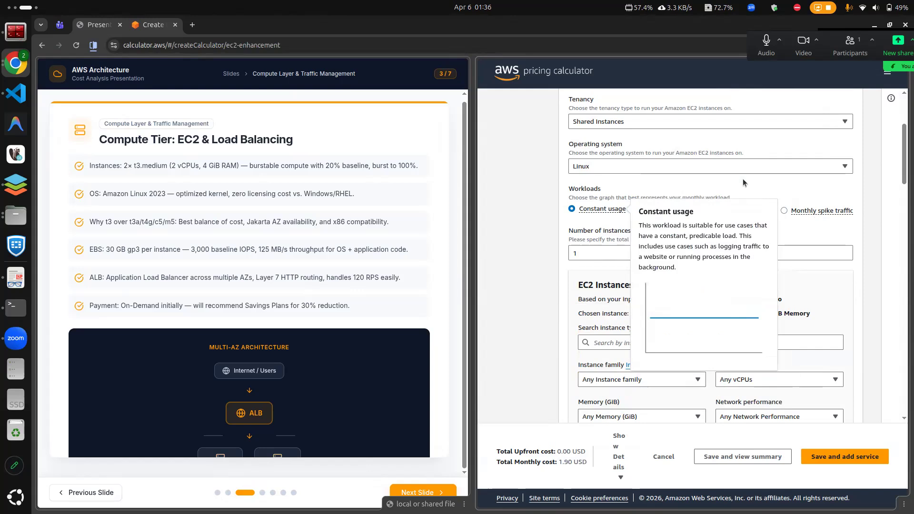
pyautogui.click(628, 253)
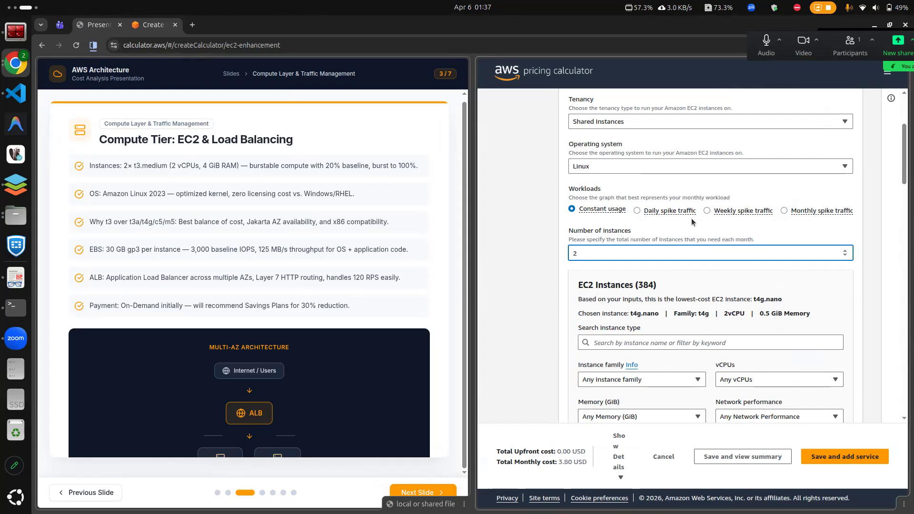
# - Examine the EC2 instance search options, filters and instance list below the number of instances
pyautogui.scroll(-1, 658, 238)
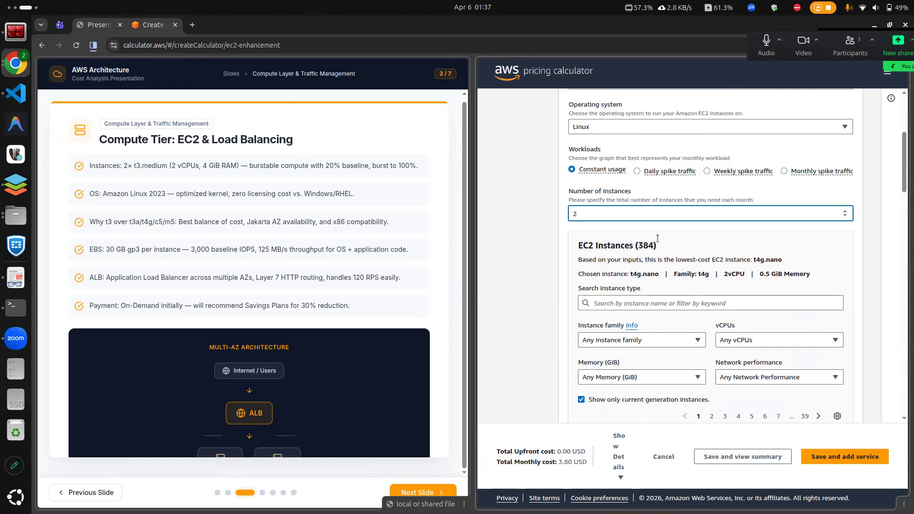
pyautogui.scroll(1, 657, 238)
pyautogui.scroll(1, 667, 234)
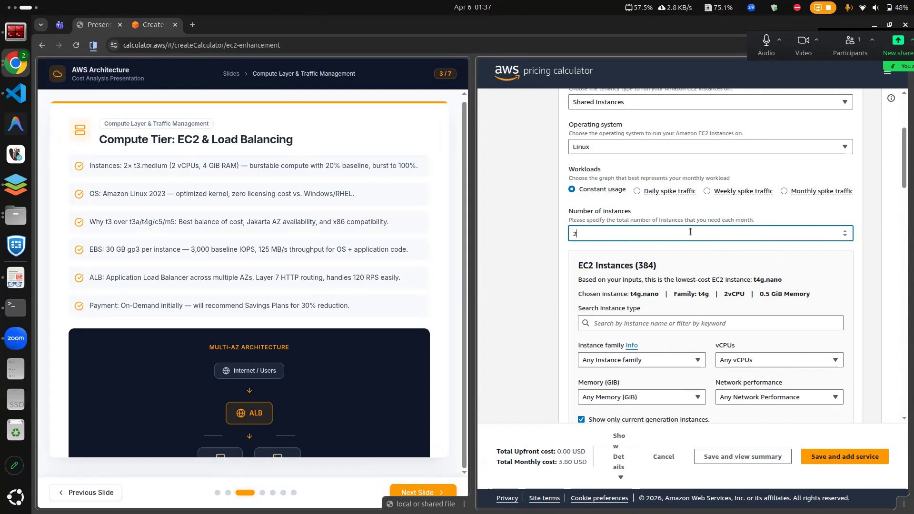
pyautogui.scroll(-2, 691, 232)
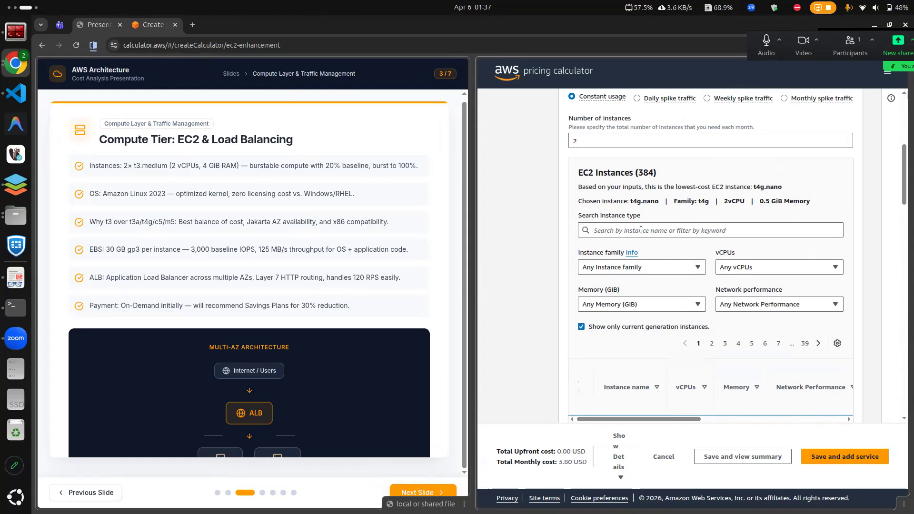
pyautogui.scroll(-1, 641, 230)
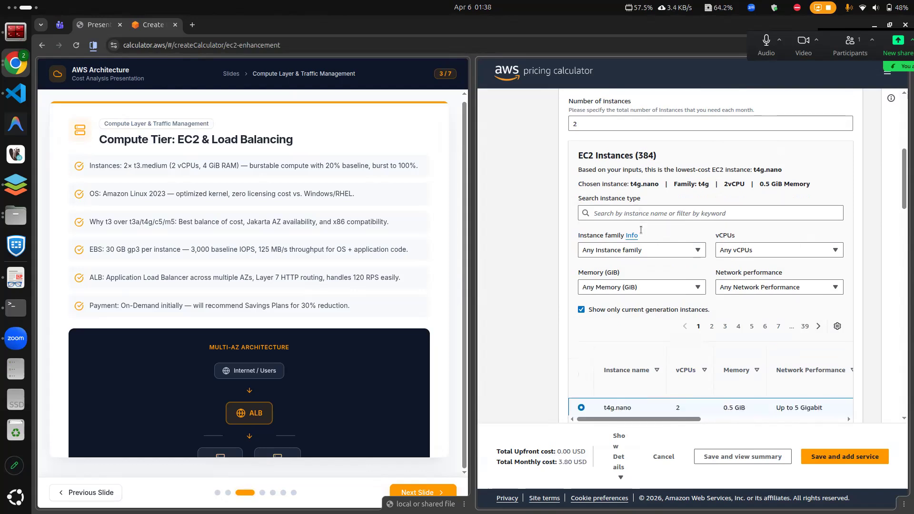
pyautogui.scroll(-3, 641, 230)
pyautogui.scroll(2, 640, 230)
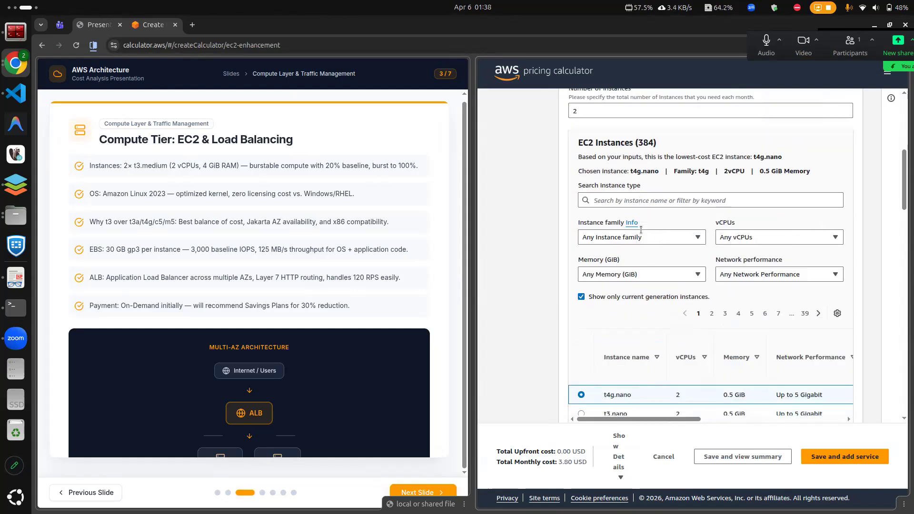
pyautogui.scroll(2, 641, 230)
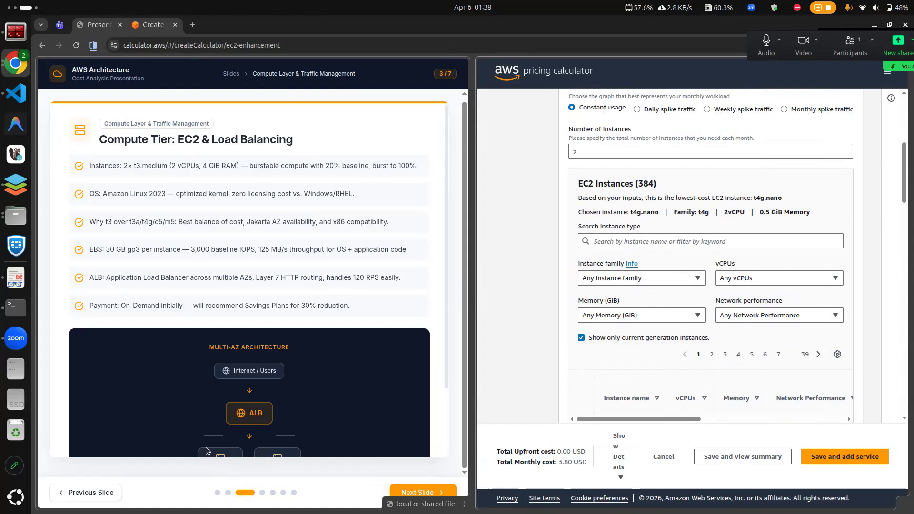
# - Return the presentation to the Assignment Overview slide and review its workload profile
pyautogui.click(228, 494)
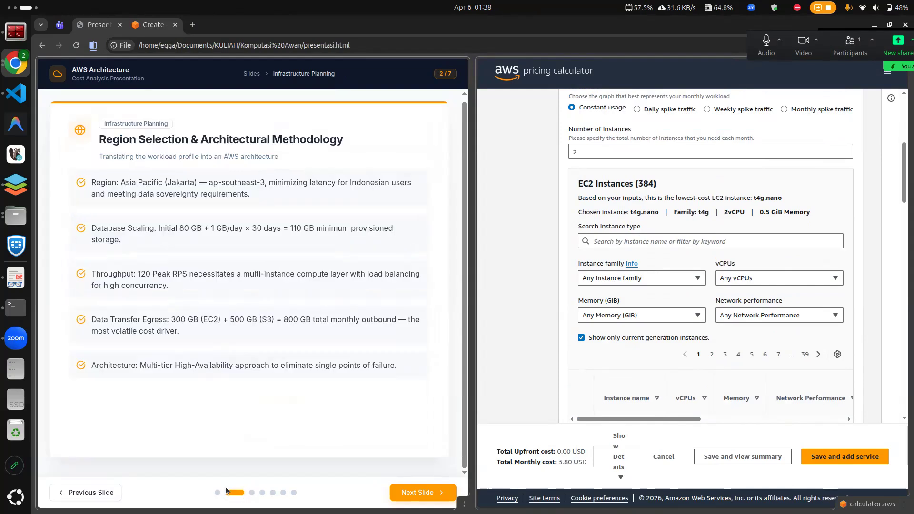
pyautogui.click(219, 491)
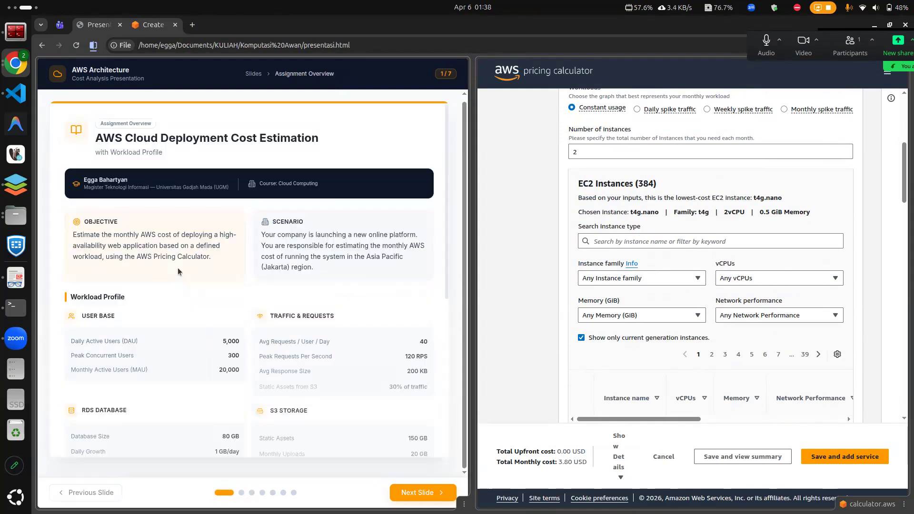
pyautogui.scroll(-2, 232, 214)
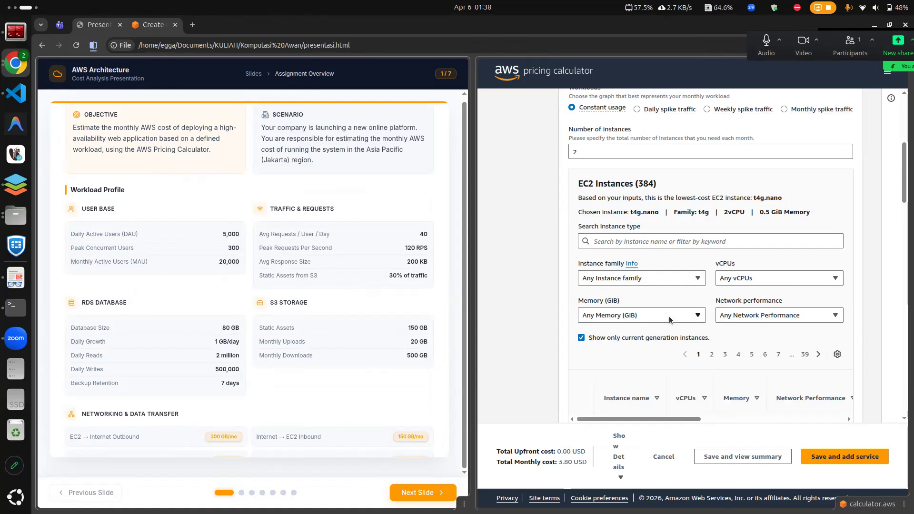
# - Filter the EC2 instances to 2 vCPUs and 4 GiB of memory, and select the t3.medium instance
pyautogui.scroll(-3, 669, 319)
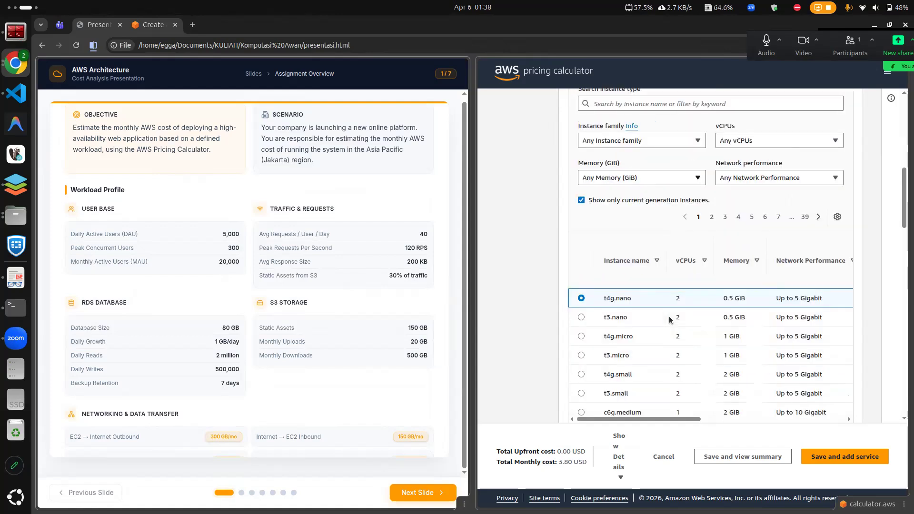
pyautogui.scroll(-1, 670, 320)
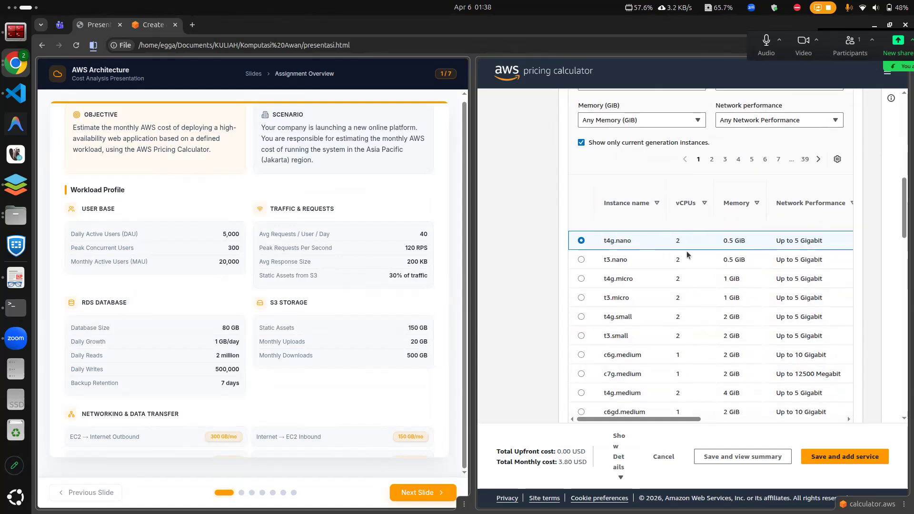
pyautogui.scroll(2, 688, 271)
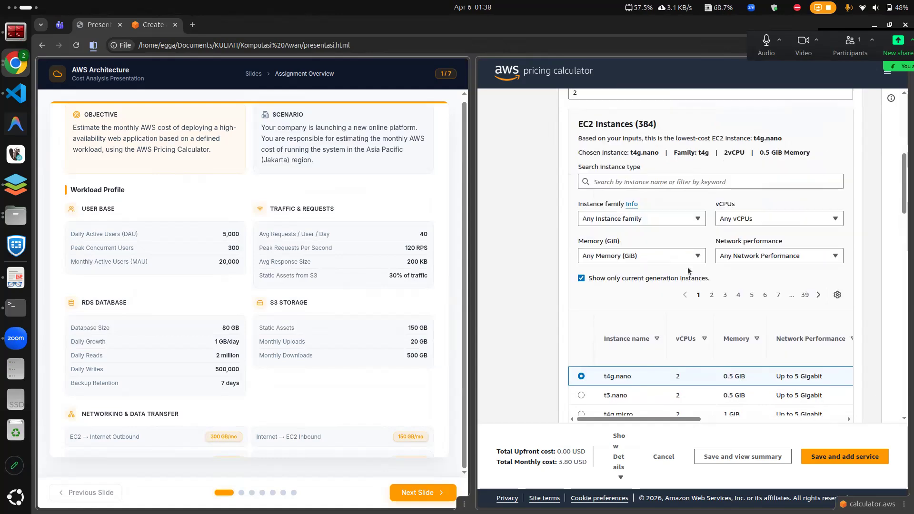
pyautogui.click(738, 221)
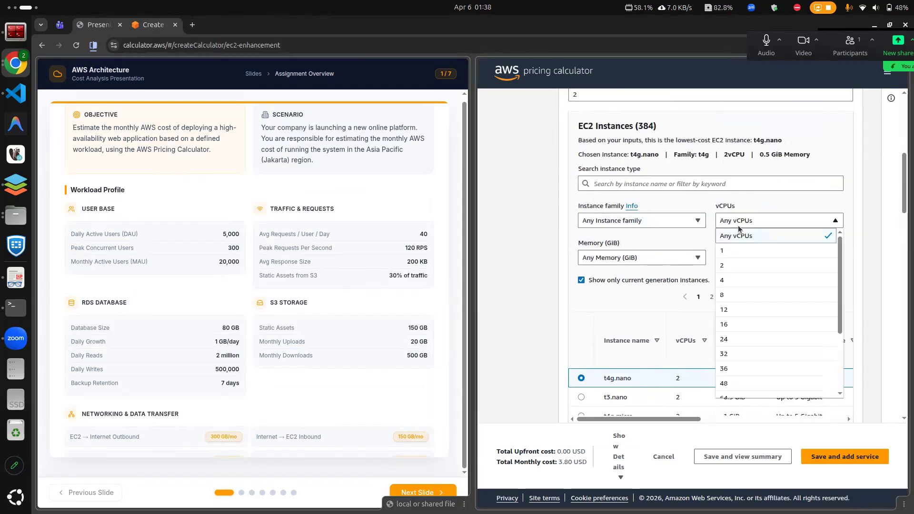
pyautogui.click(747, 267)
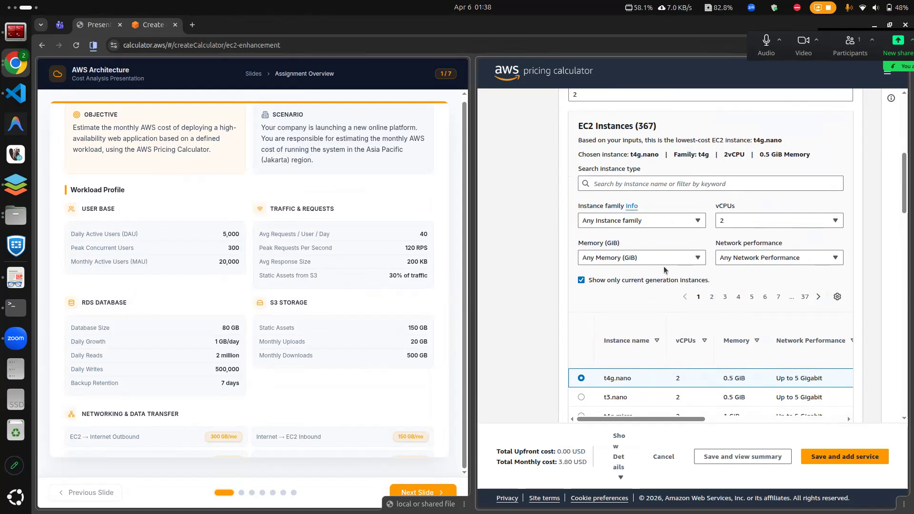
pyautogui.click(636, 261)
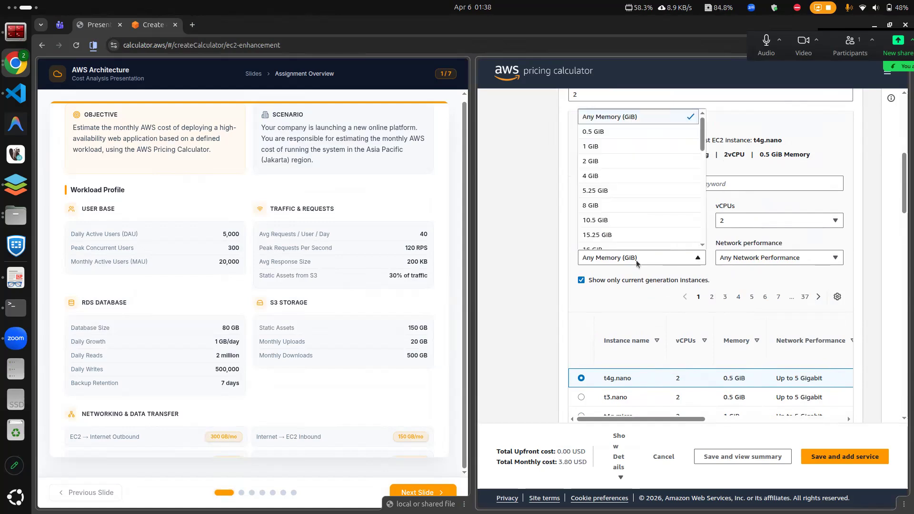
pyautogui.click(616, 176)
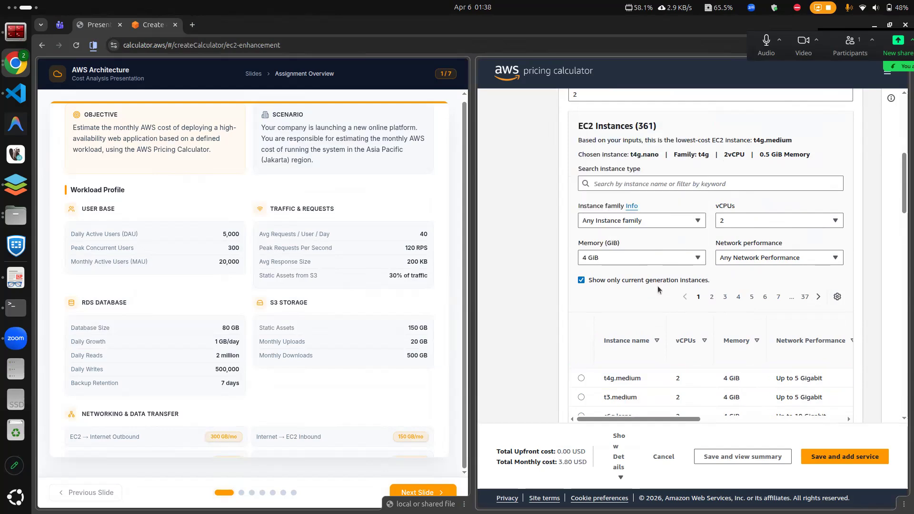
pyautogui.scroll(-1, 658, 288)
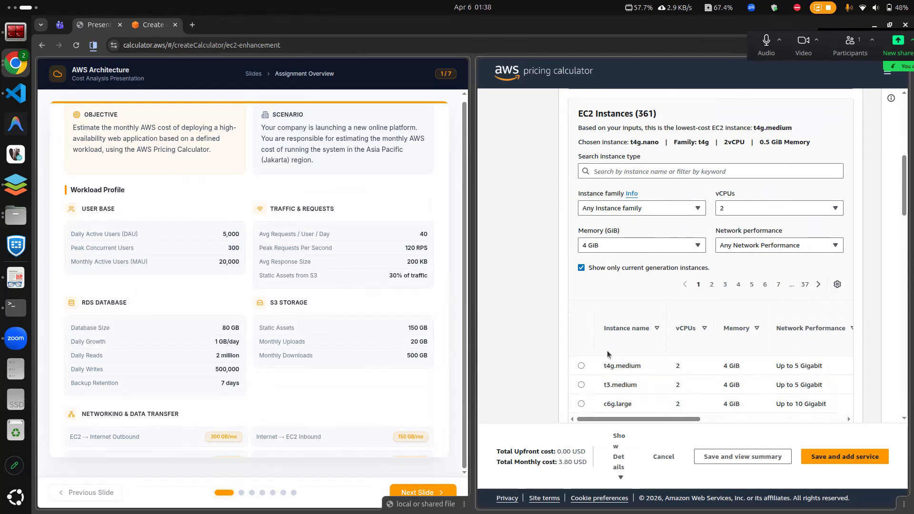
pyautogui.click(620, 385)
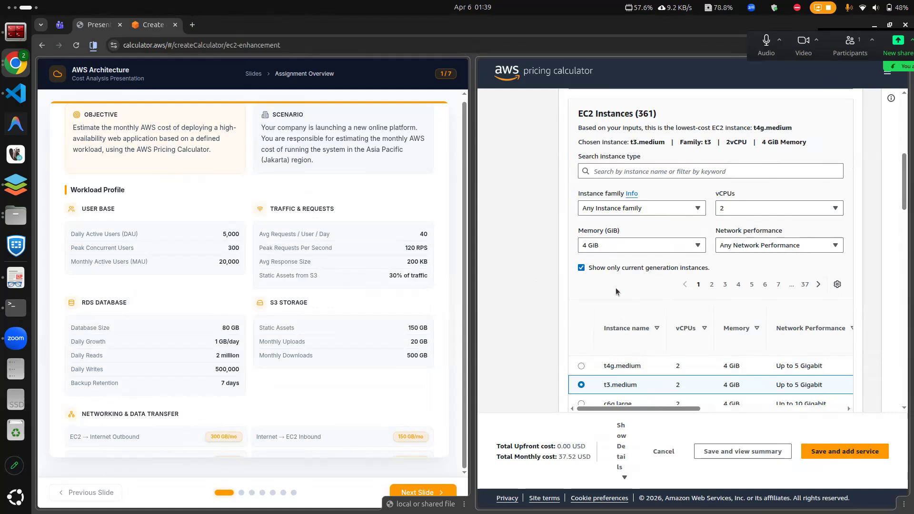
# - Compare the selected t3.medium with the other instance types in the filtered EC2 list
pyautogui.scroll(-1, 616, 292)
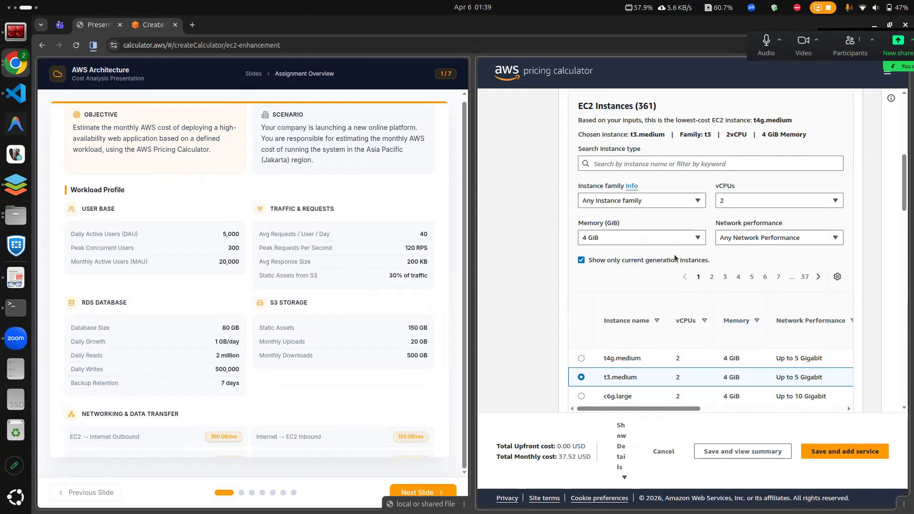
pyautogui.scroll(-2, 674, 259)
pyautogui.scroll(-2, 675, 259)
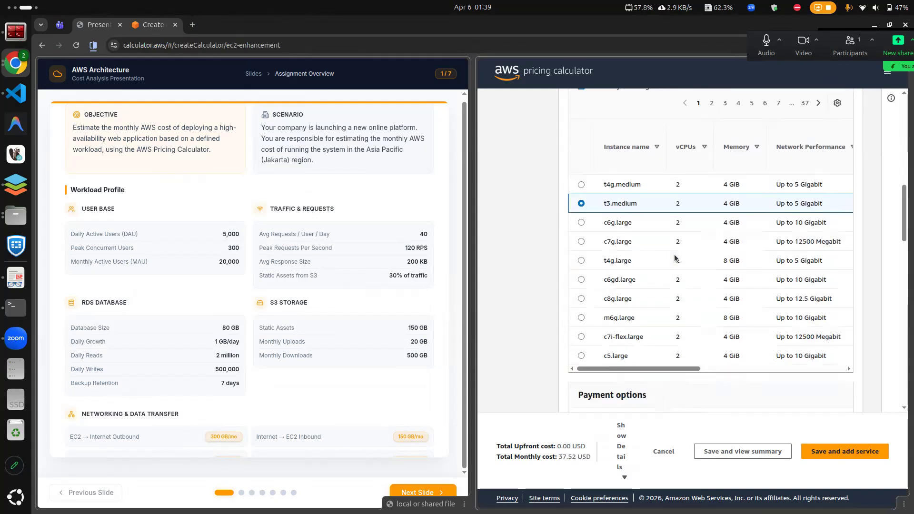
pyautogui.scroll(-3, 647, 207)
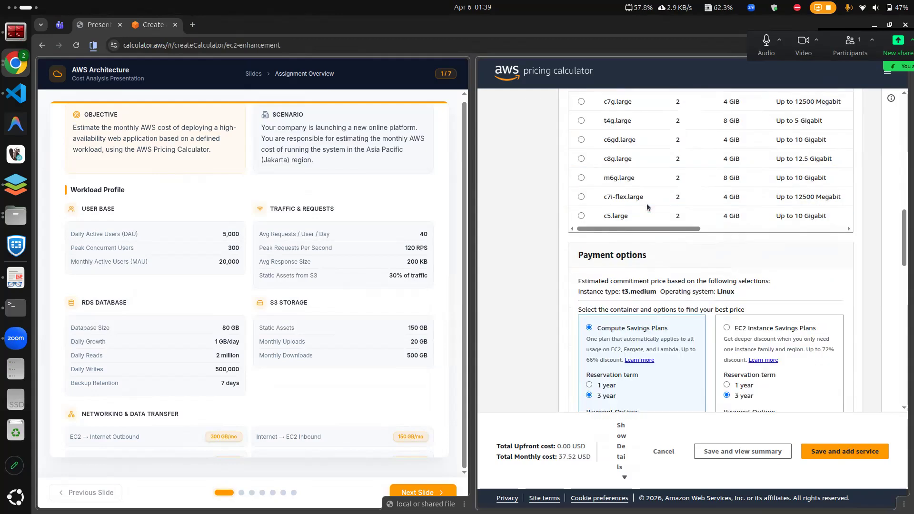
pyautogui.scroll(2, 647, 208)
pyautogui.scroll(1, 647, 207)
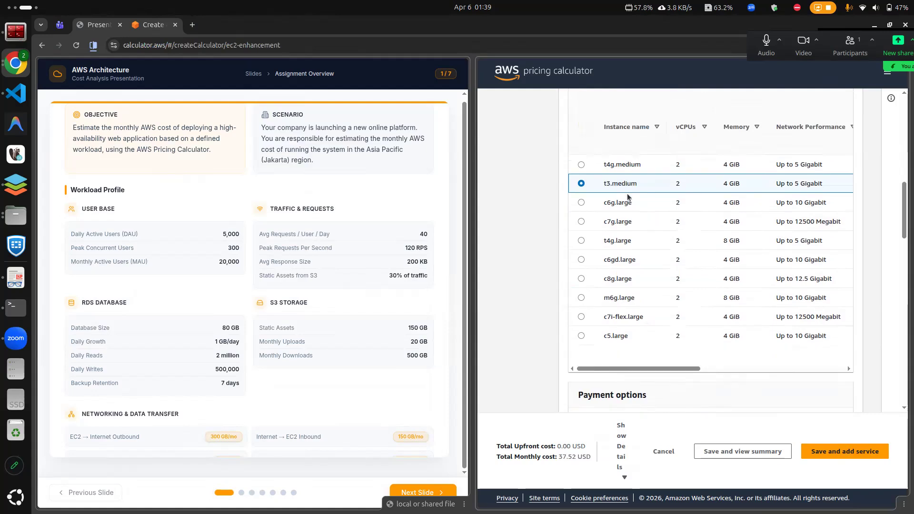
pyautogui.scroll(3, 627, 197)
pyautogui.scroll(-3, 628, 197)
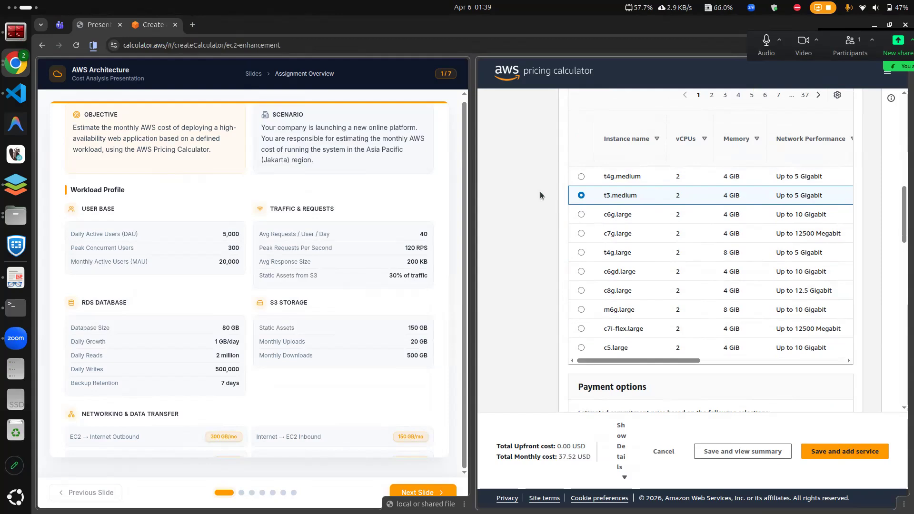
# - Choose On-Demand as the payment option for the t3.medium instances
pyautogui.scroll(-4, 540, 195)
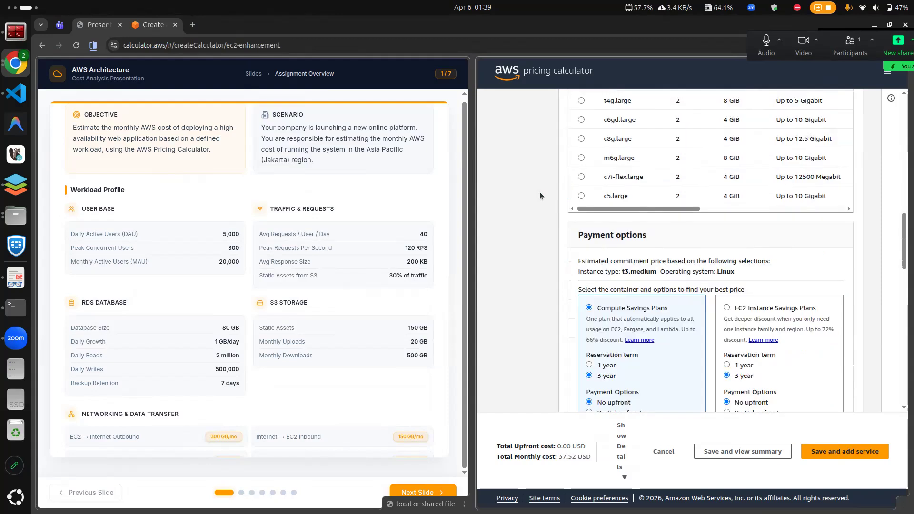
pyautogui.scroll(-2, 539, 192)
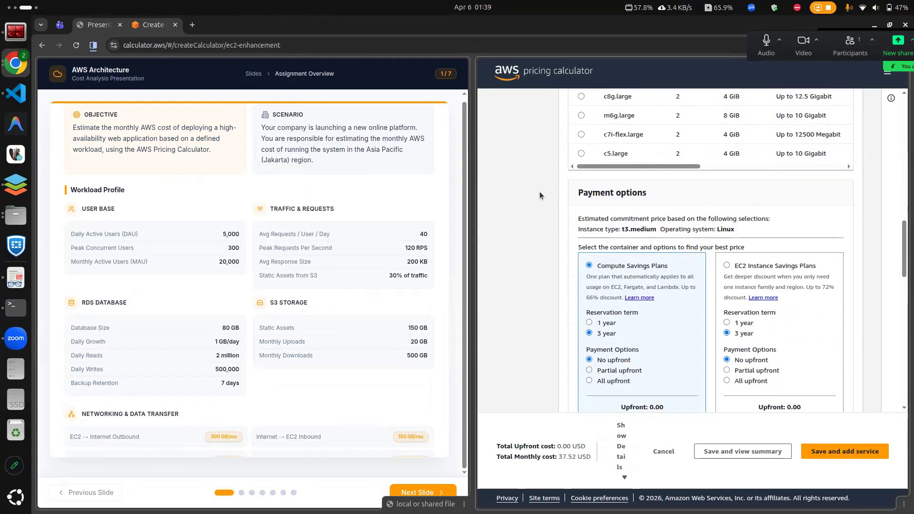
pyautogui.scroll(-3, 539, 191)
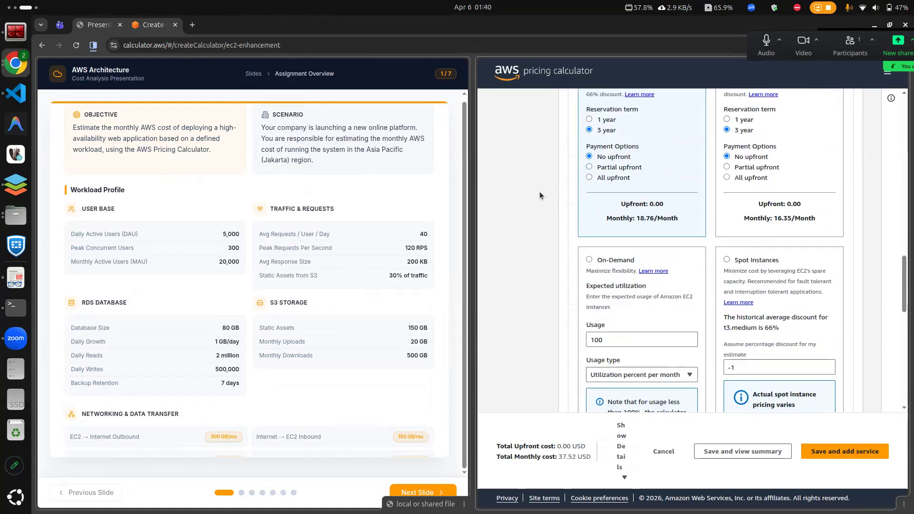
pyautogui.scroll(-2, 539, 191)
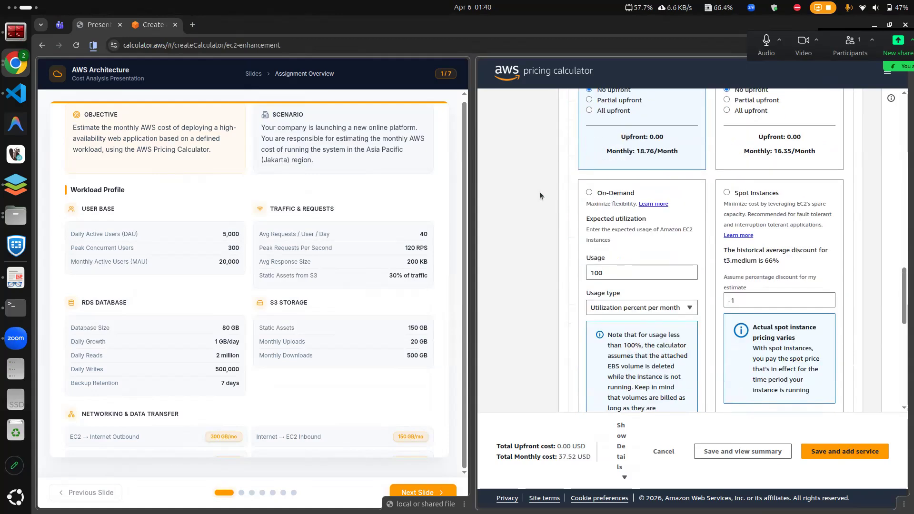
pyautogui.click(590, 194)
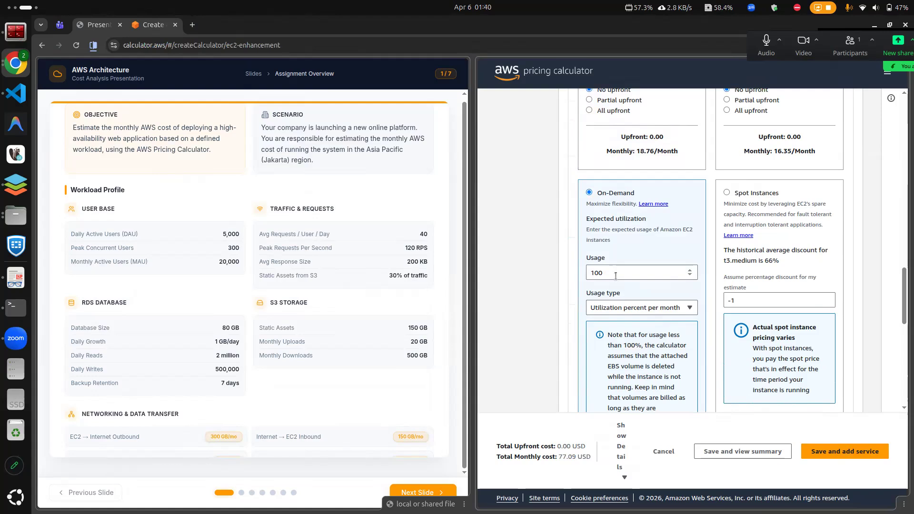
# - Examine the On-Demand expected utilization, usage type, billing note and instance cost in the payment options
pyautogui.scroll(-1, 616, 277)
pyautogui.scroll(-1, 618, 274)
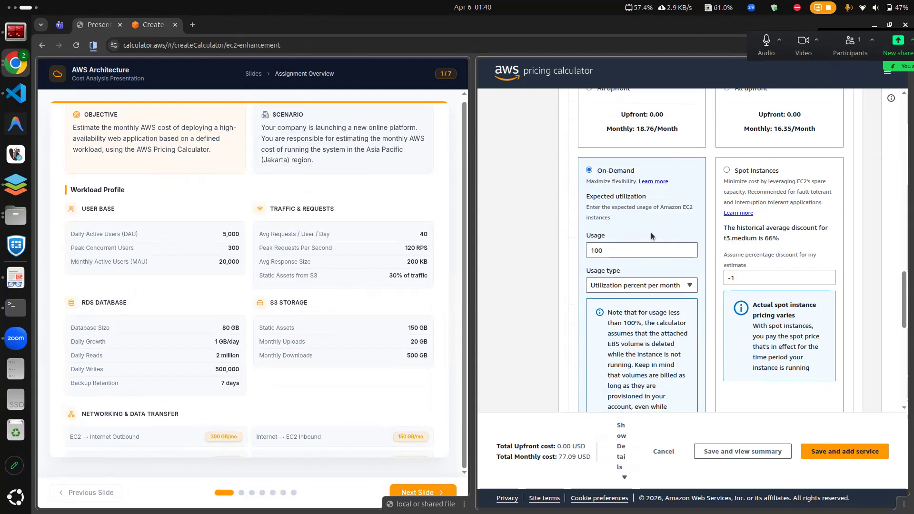
pyautogui.scroll(-1, 650, 234)
pyautogui.scroll(-1, 652, 236)
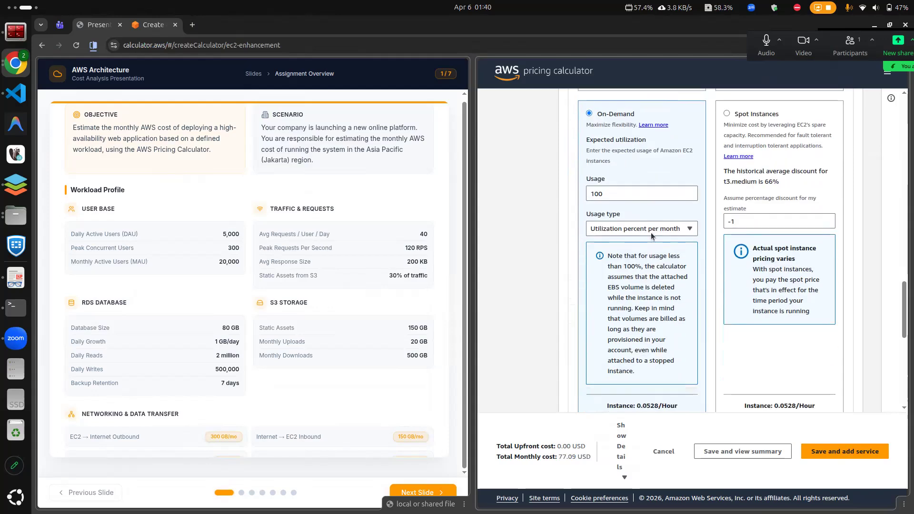
pyautogui.scroll(-1, 651, 234)
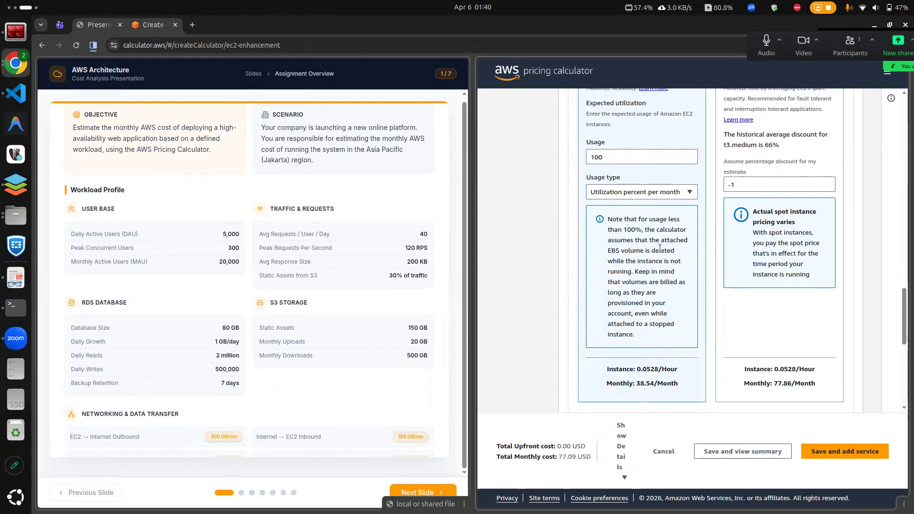
pyautogui.scroll(-2, 660, 249)
pyautogui.scroll(3, 660, 248)
pyautogui.click(618, 204)
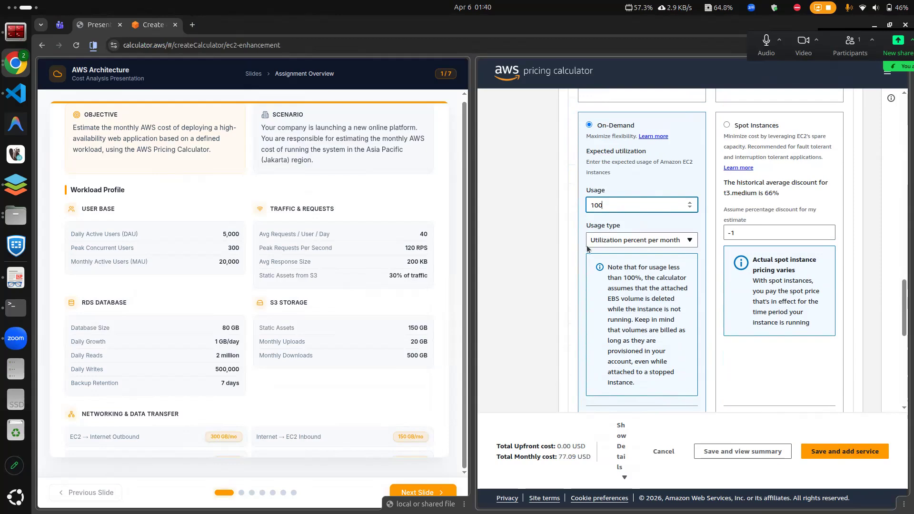
pyautogui.scroll(-2, 555, 249)
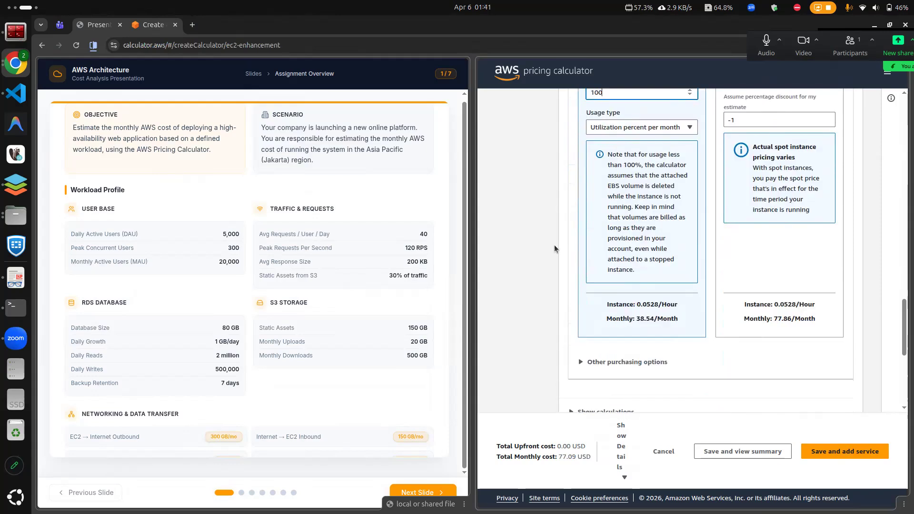
pyautogui.scroll(2, 554, 246)
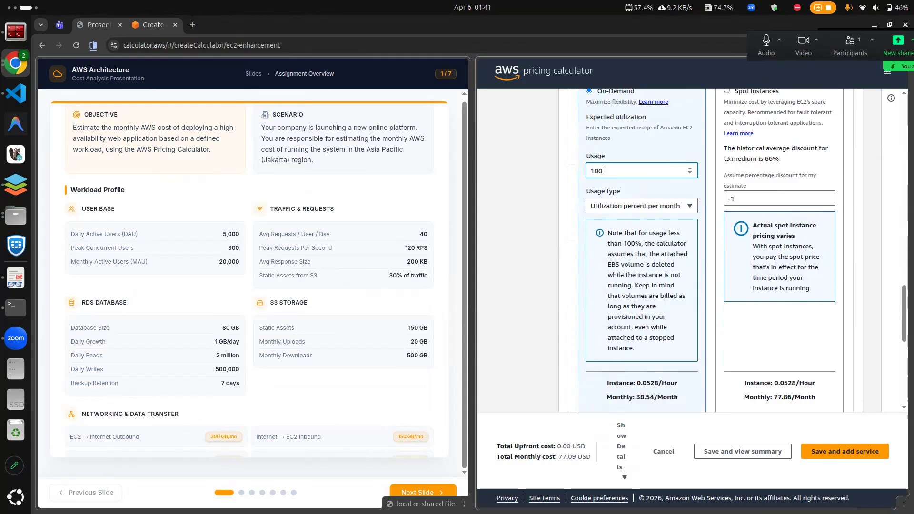
pyautogui.scroll(-3, 623, 271)
pyautogui.scroll(1, 623, 271)
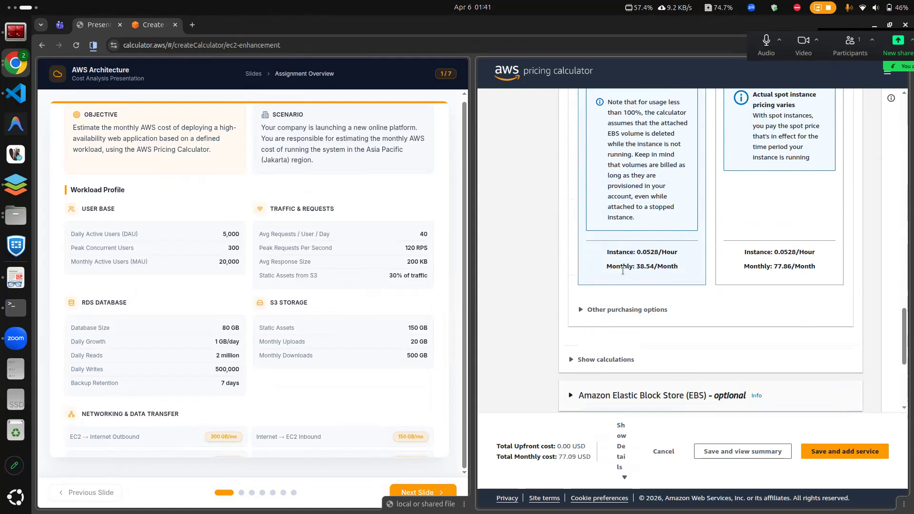
# - Check the On-Demand usage of the t3.medium instances and add the EC2 service to the estimate
pyautogui.scroll(3, 623, 271)
pyautogui.click(612, 181)
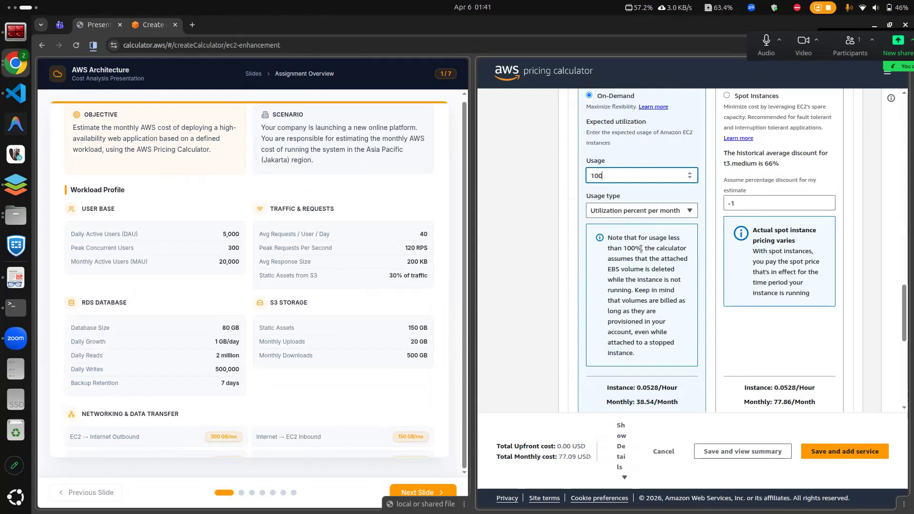
pyautogui.scroll(-5, 655, 258)
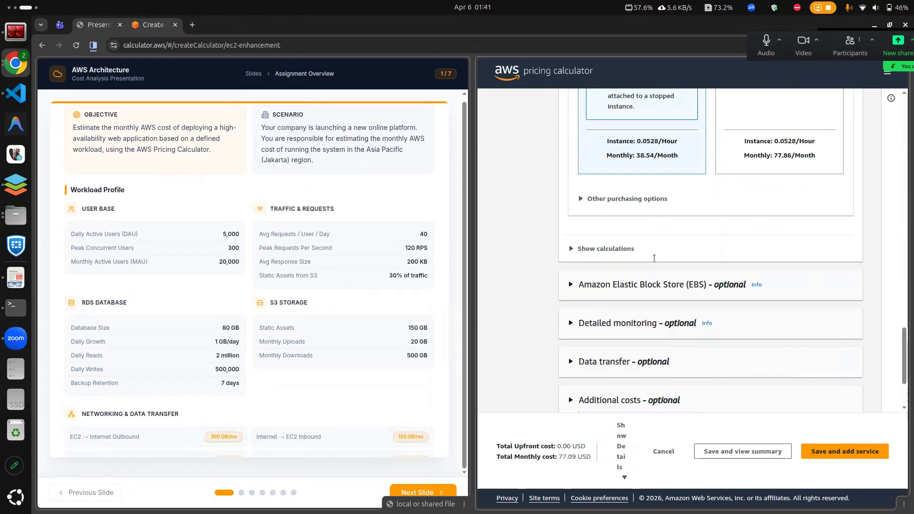
pyautogui.scroll(-3, 654, 259)
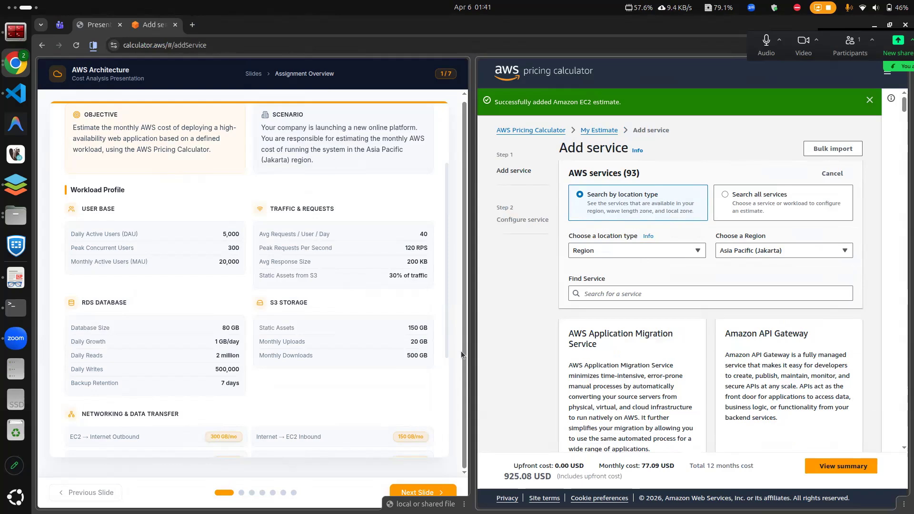
# - Show the presentation's Compute Tier slide and review its load balancing notes and multi-AZ architecture diagram
pyautogui.click(253, 493)
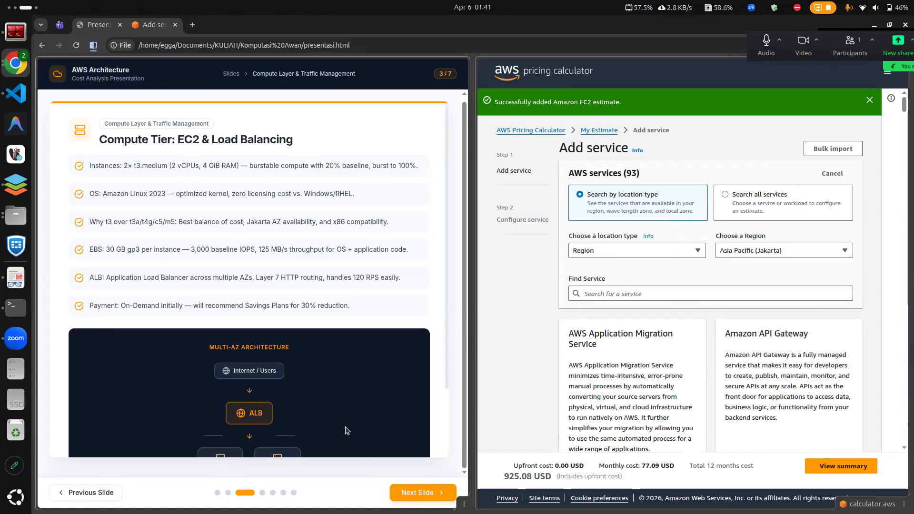
pyautogui.scroll(-1, 345, 431)
pyautogui.scroll(-1, 265, 424)
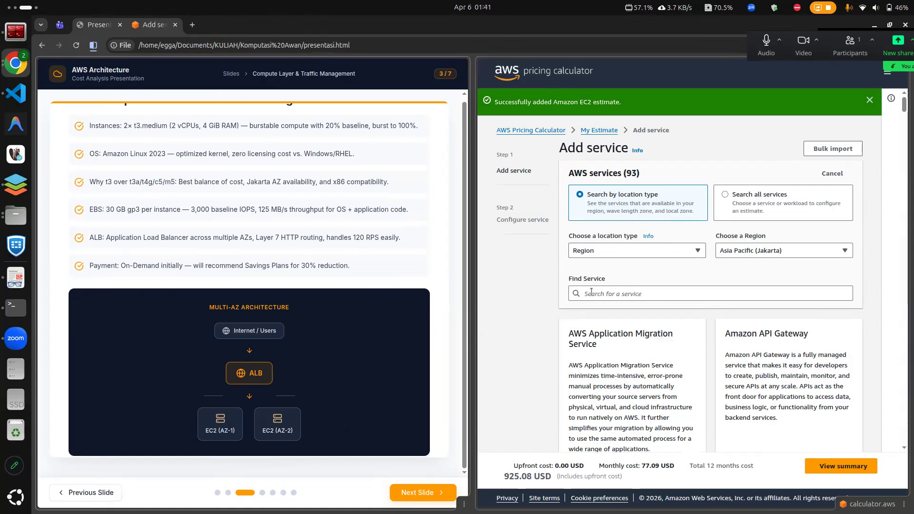
# - Search the Jakarta region services for "load" and open the Elastic Load Balancing configuration
pyautogui.click(612, 296)
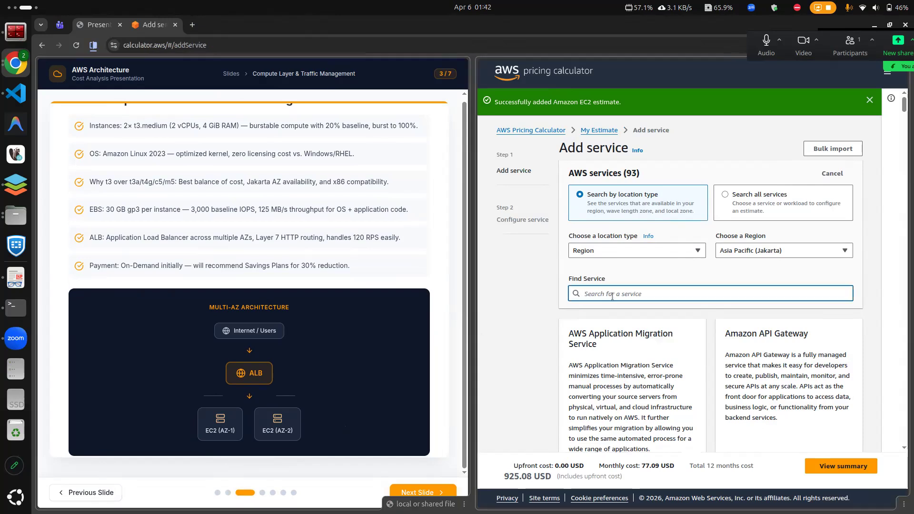
pyautogui.write('la')
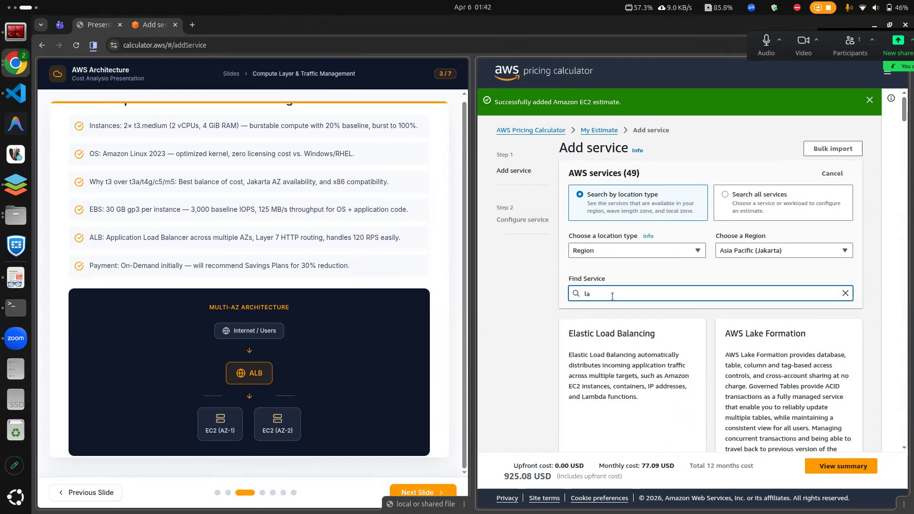
pyautogui.press('BackSpace')
pyautogui.write('oad')
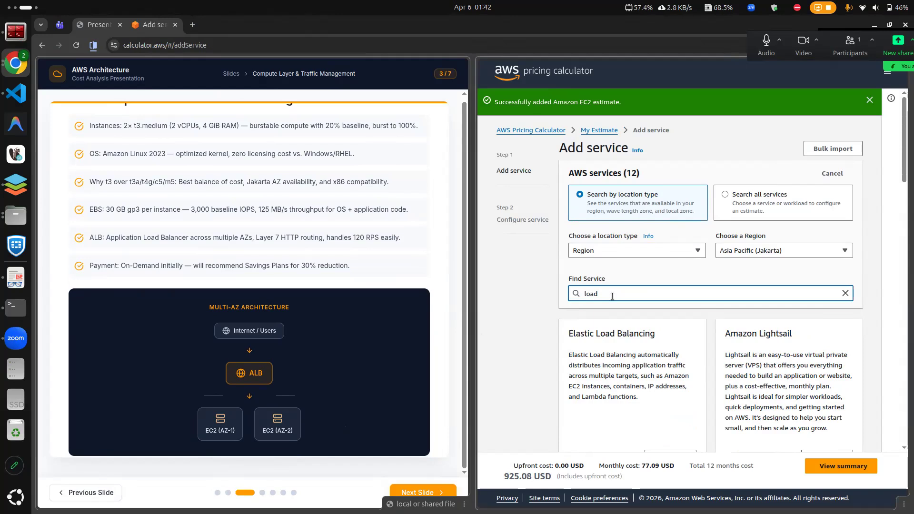
pyautogui.scroll(-1, 634, 351)
pyautogui.scroll(-1, 634, 350)
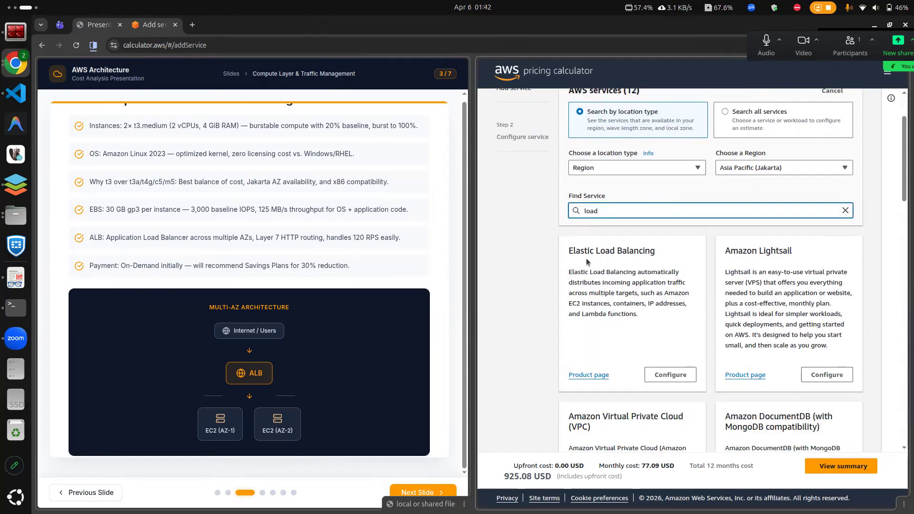
pyautogui.click(683, 376)
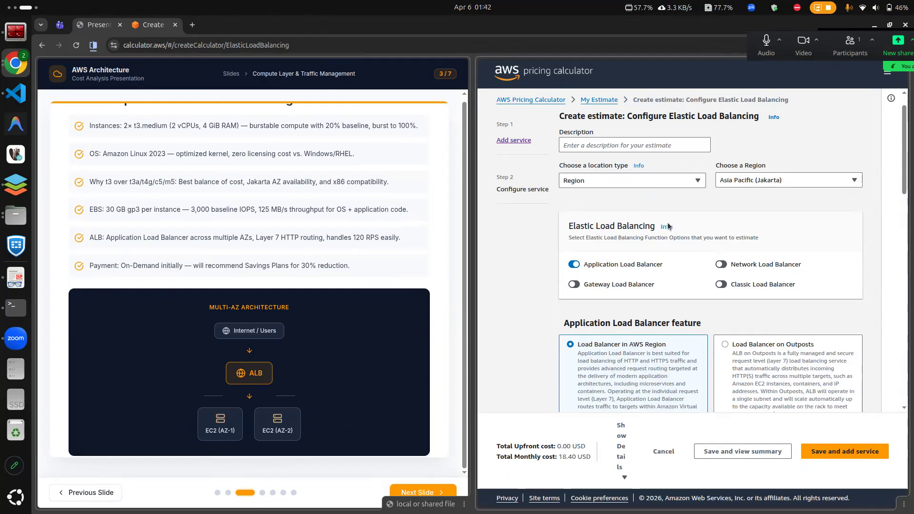
# - Read the help on selecting ELB features and review the load balancer types and Application Load Balancer options
pyautogui.click(666, 226)
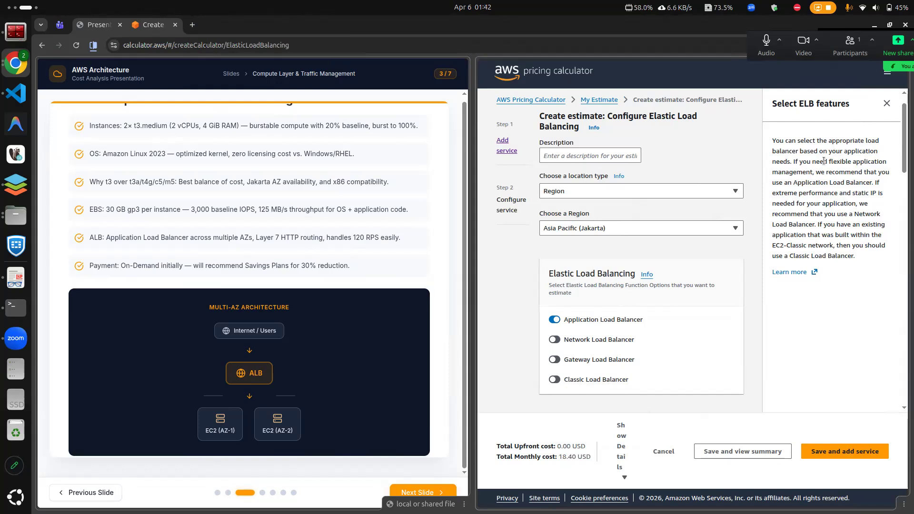
pyautogui.click(886, 105)
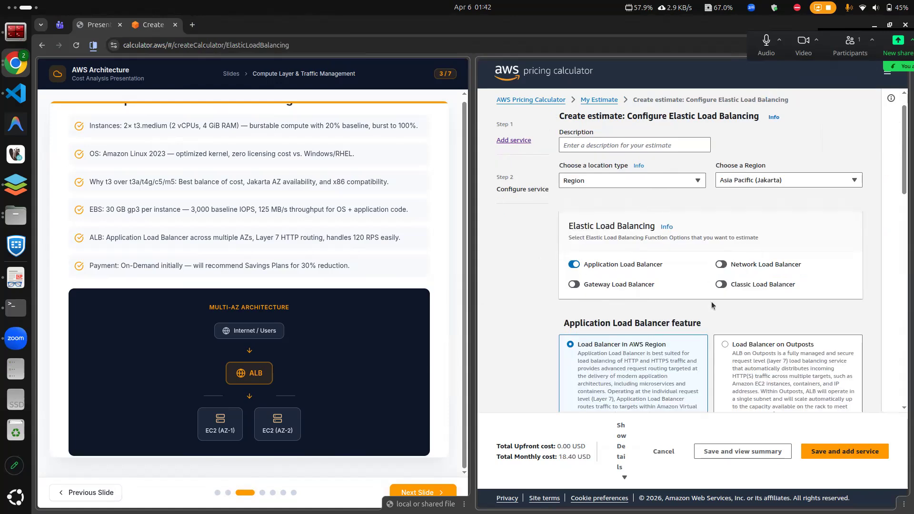
pyautogui.scroll(-1, 712, 301)
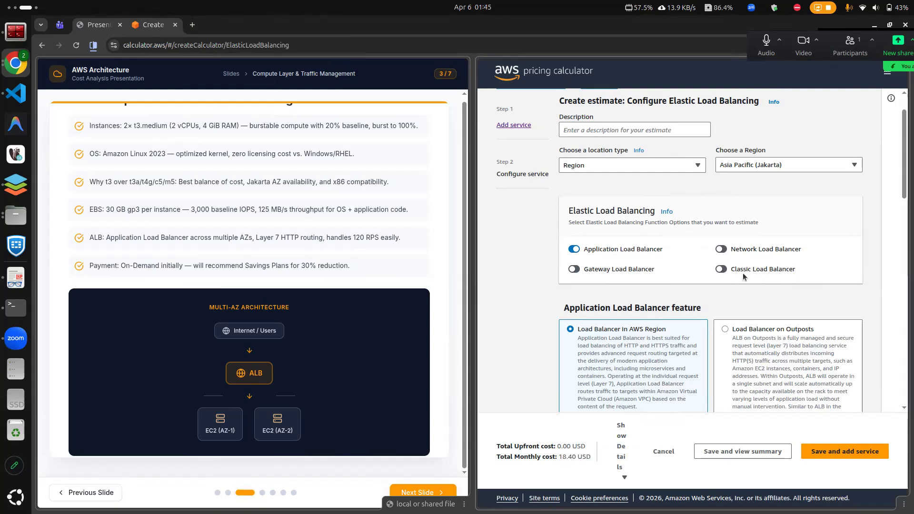
pyautogui.scroll(-3, 750, 275)
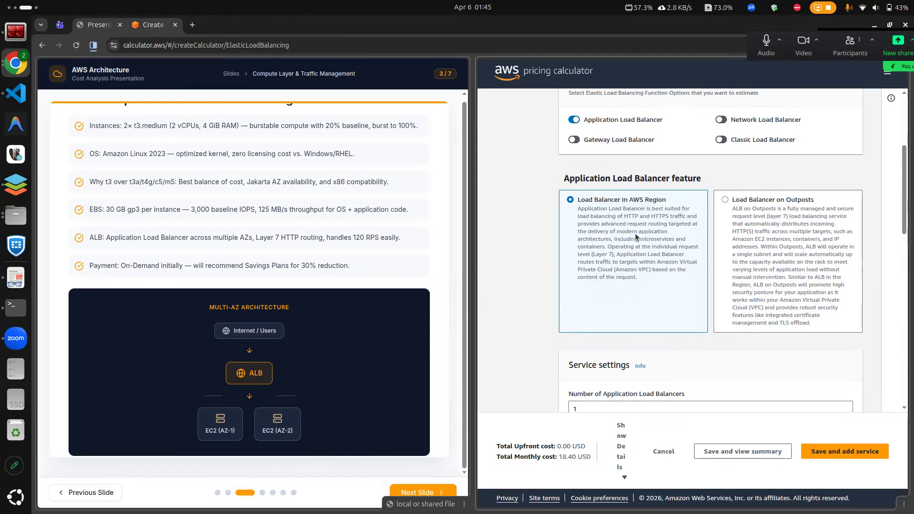
# - Review the number of Application Load Balancers and the LCU dimensions alongside the workload profile on the Assignment Overview slide
pyautogui.scroll(-3, 636, 238)
pyautogui.click(601, 257)
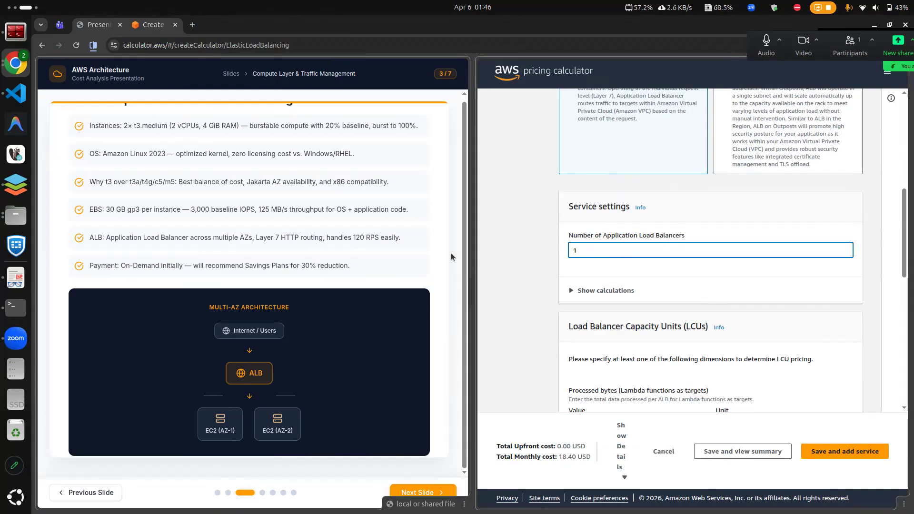
pyautogui.click(218, 492)
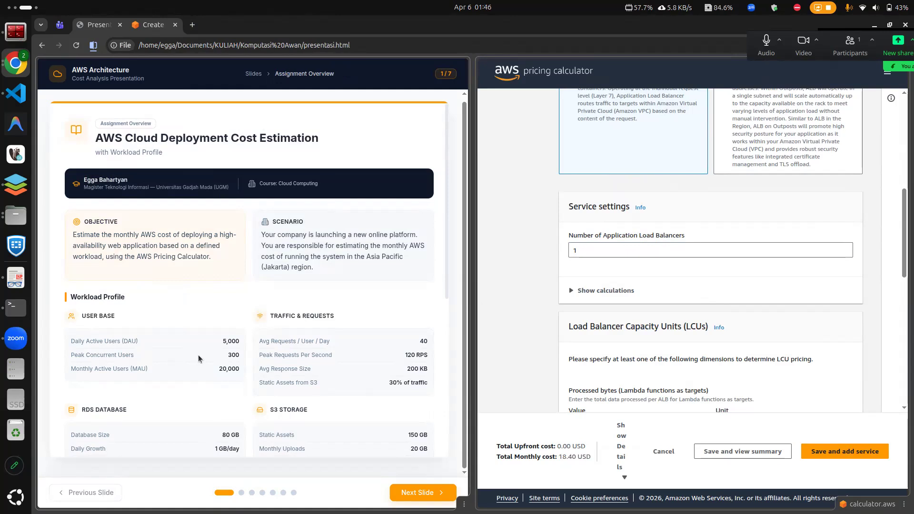
pyautogui.scroll(-3, 198, 355)
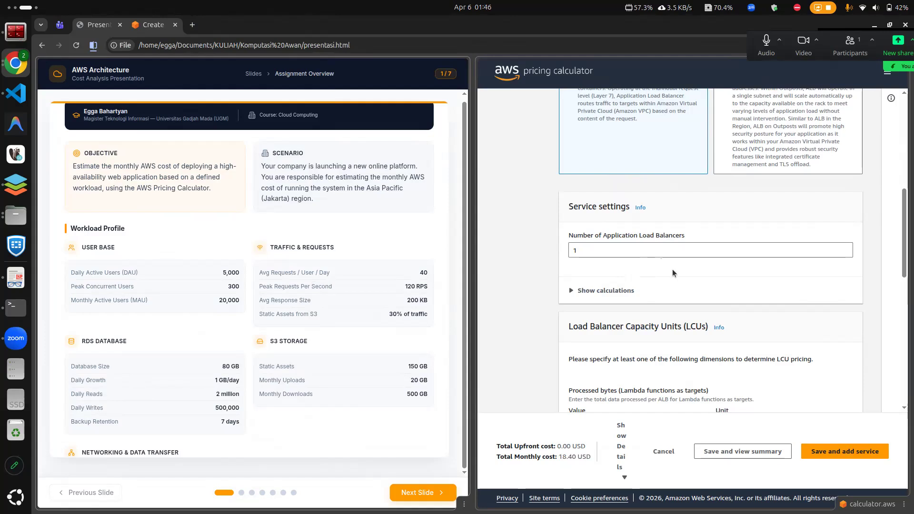
pyautogui.click(632, 247)
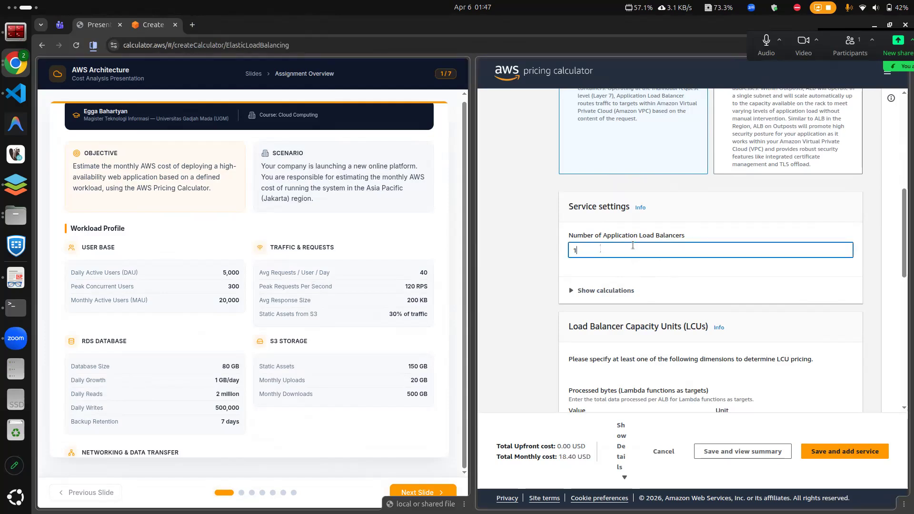
pyautogui.scroll(-3, 658, 244)
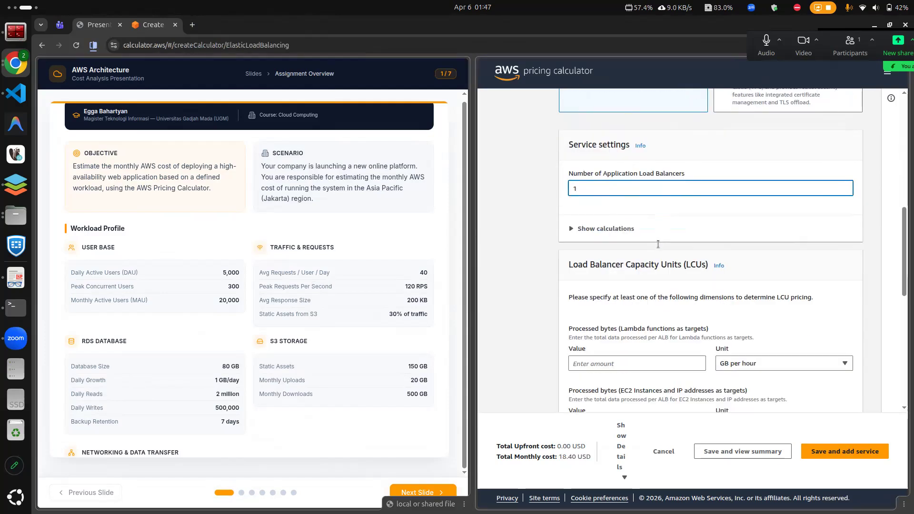
pyautogui.scroll(-1, 658, 244)
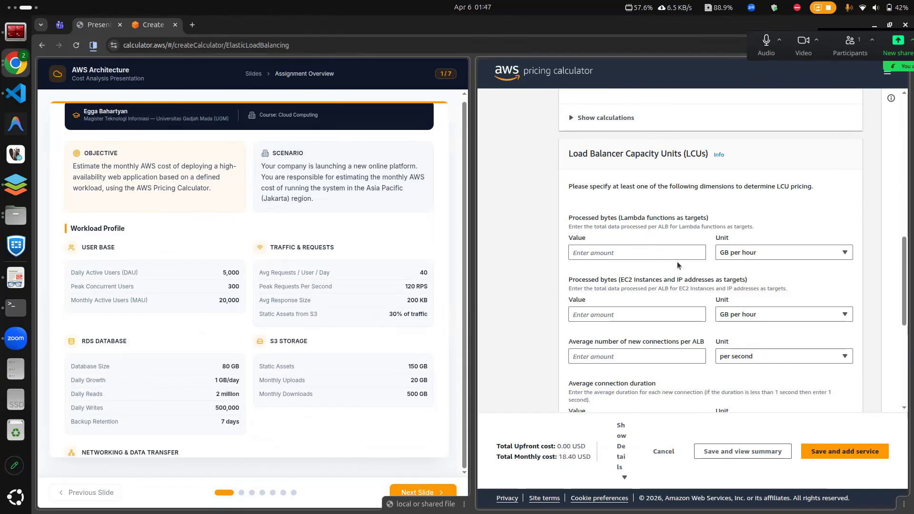
# - Consult the Compute Tier slide and set the load balancer's processed bytes for Lambda function targets to 0 GB per hour
pyautogui.click(612, 253)
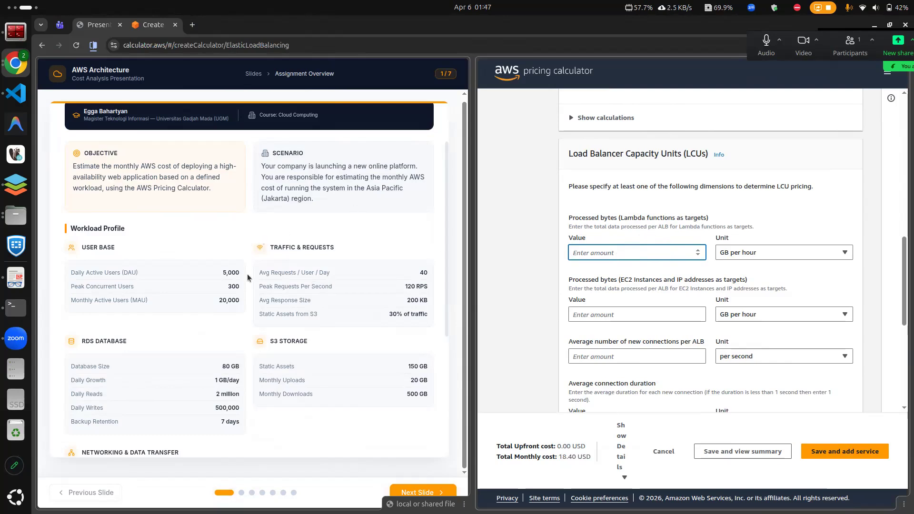
pyautogui.click(253, 493)
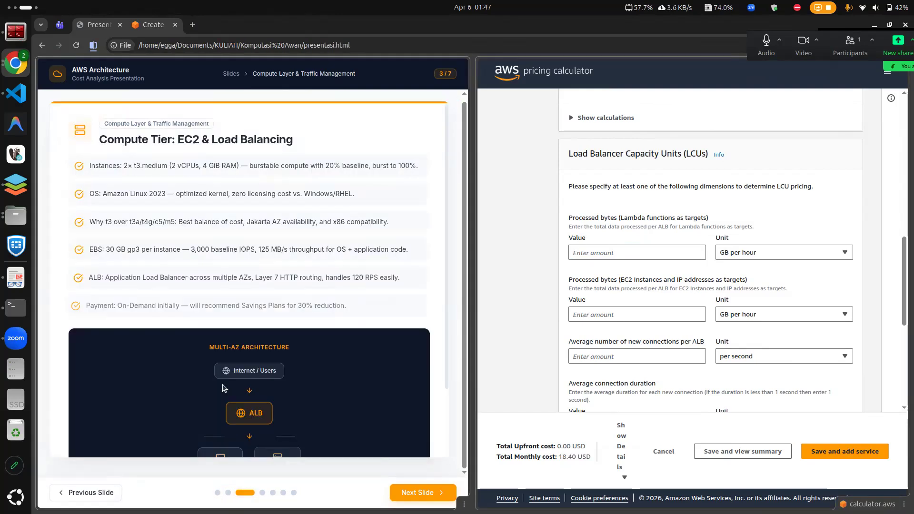
pyautogui.scroll(-3, 296, 343)
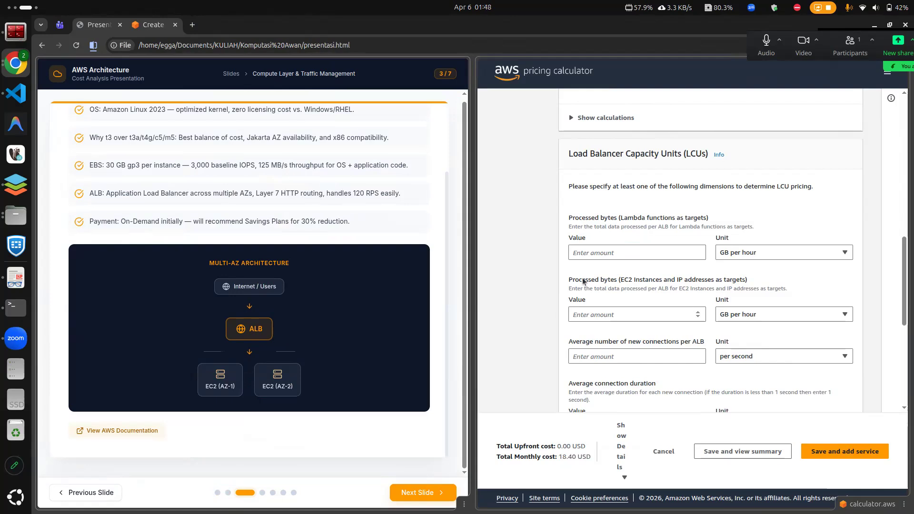
pyautogui.click(604, 251)
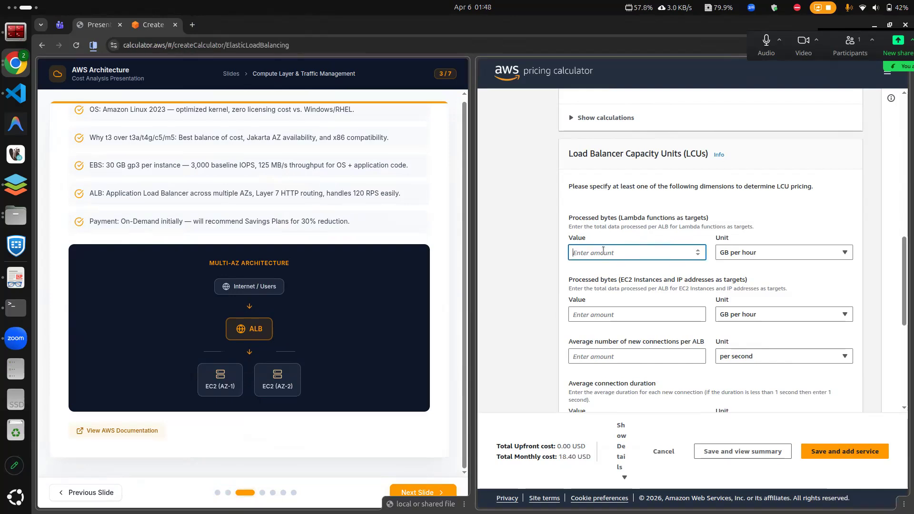
pyautogui.write('0')
# - Set the load balancer's processed bytes for EC2 instance and IP address targets to 1 GB per hour
pyautogui.click(616, 315)
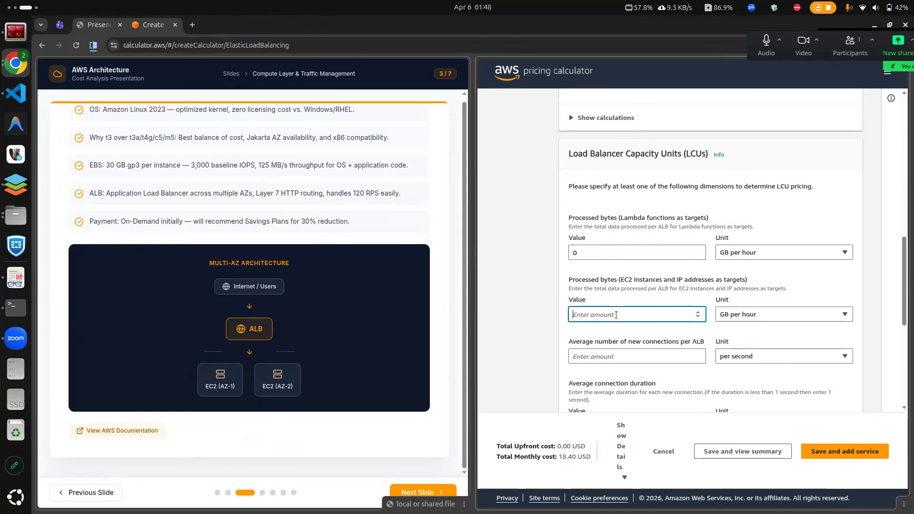
pyautogui.scroll(-1, 631, 311)
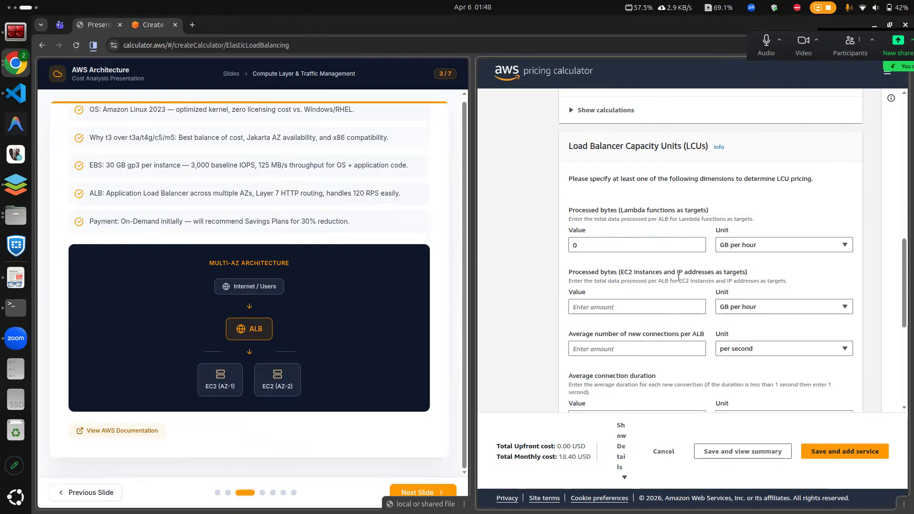
pyautogui.click(632, 305)
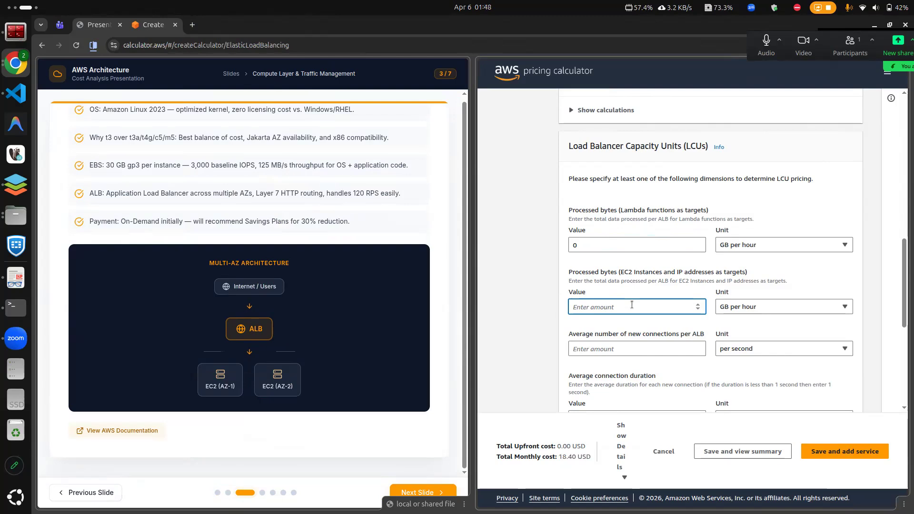
pyautogui.scroll(-2, 632, 305)
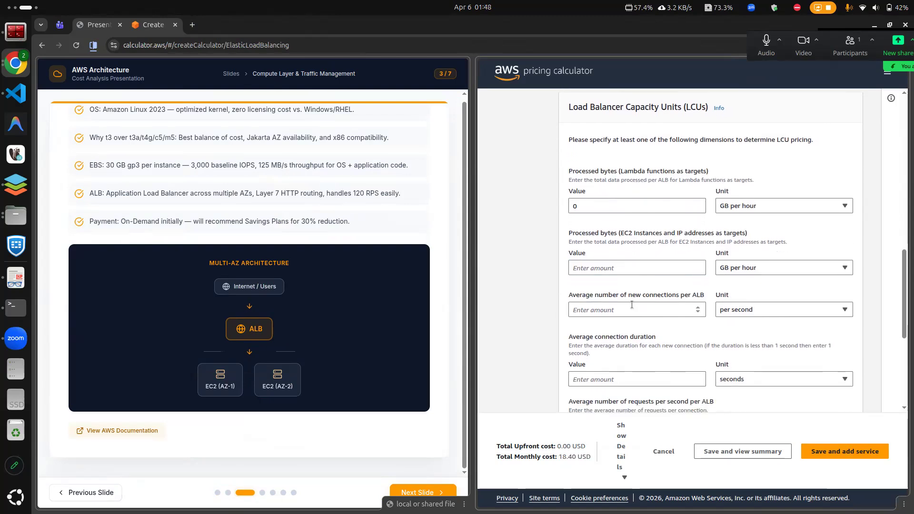
pyautogui.click(619, 266)
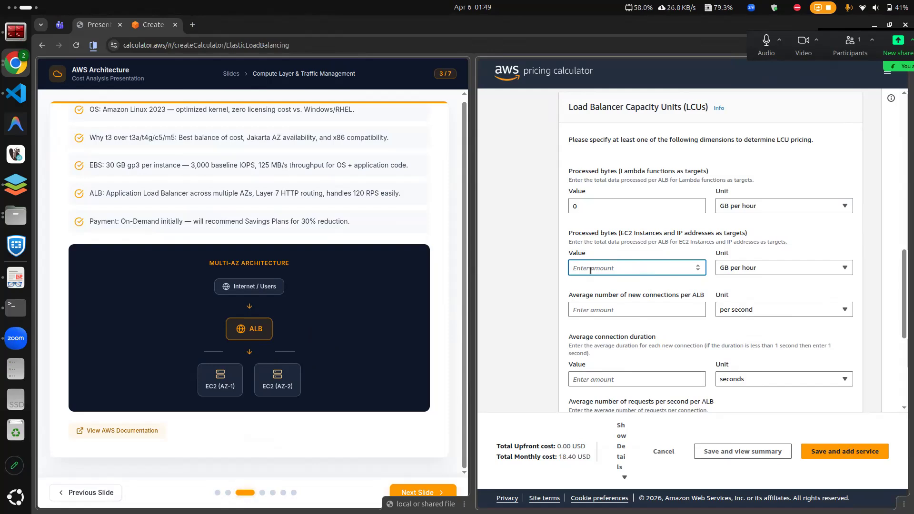
pyautogui.write('1')
pyautogui.scroll(-1, 618, 315)
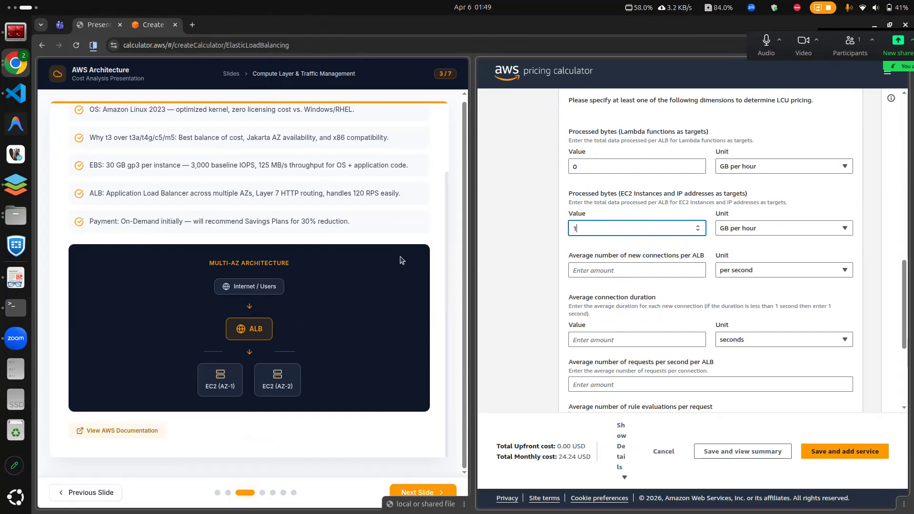
# - Consult the Assignment Overview slide's workload profile and set the average number of new connections per ALB to 10 per second
pyautogui.click(217, 497)
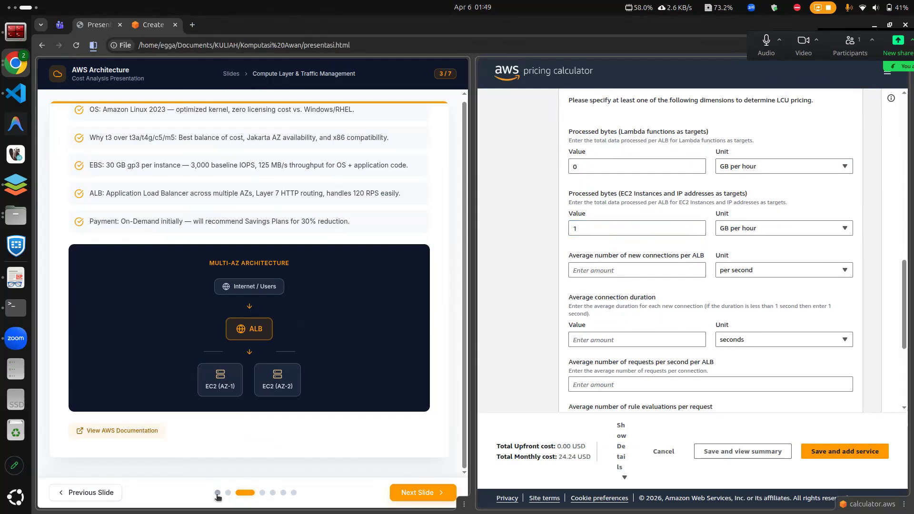
pyautogui.click(217, 494)
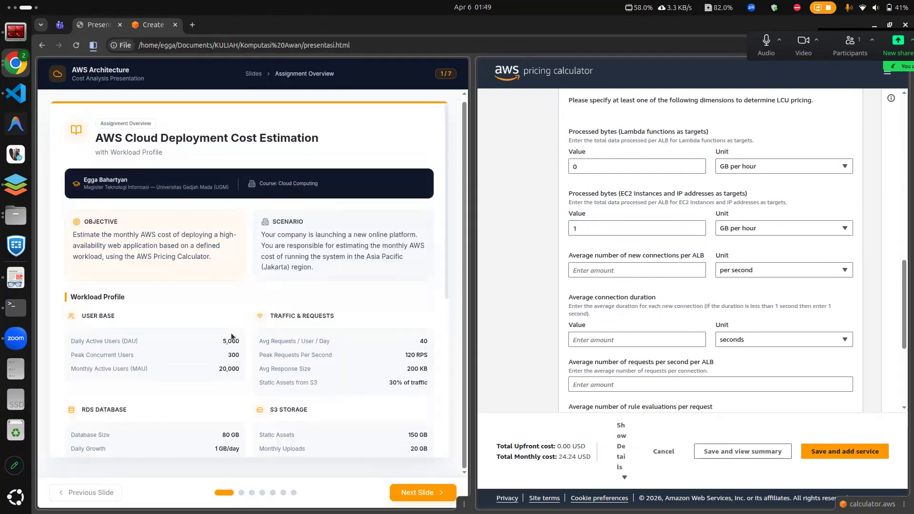
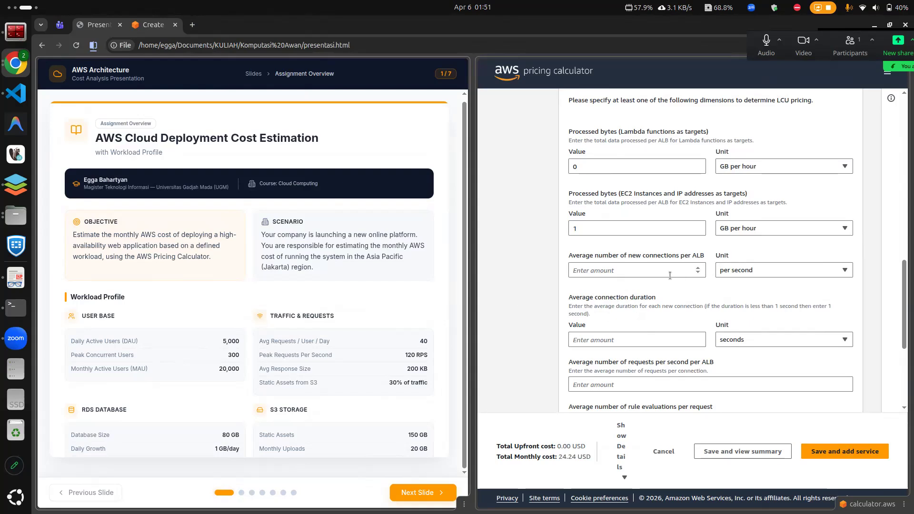
pyautogui.click(621, 270)
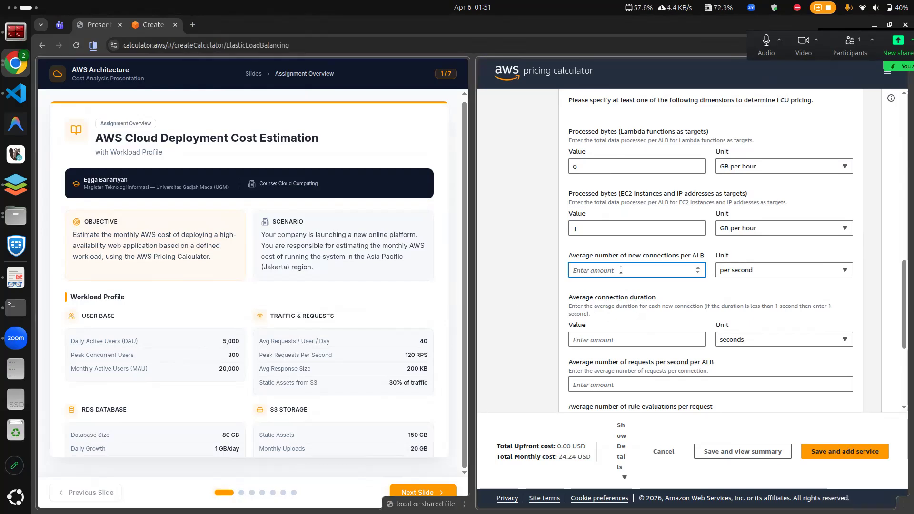
pyautogui.write('1')
pyautogui.click(536, 285)
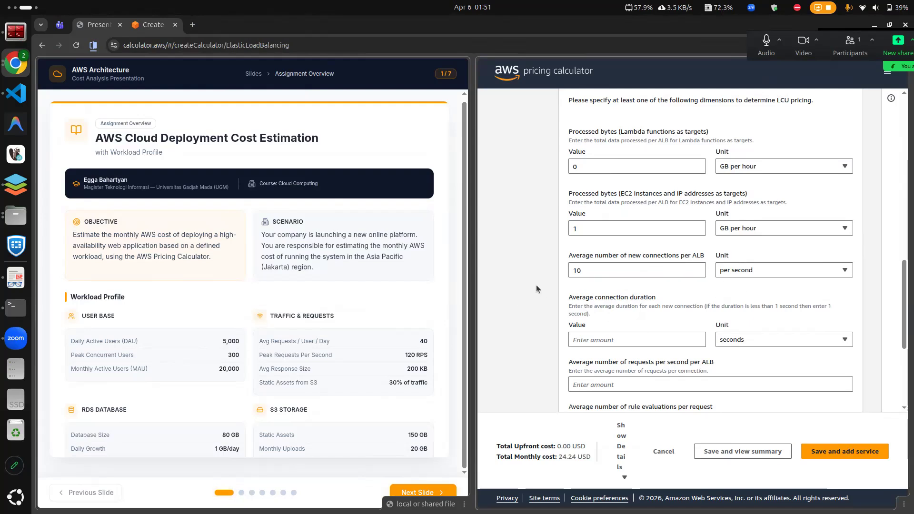
# - Set the load balancer's average connection duration to 60 seconds and its average requests per second per ALB to 5
pyautogui.scroll(-1, 536, 285)
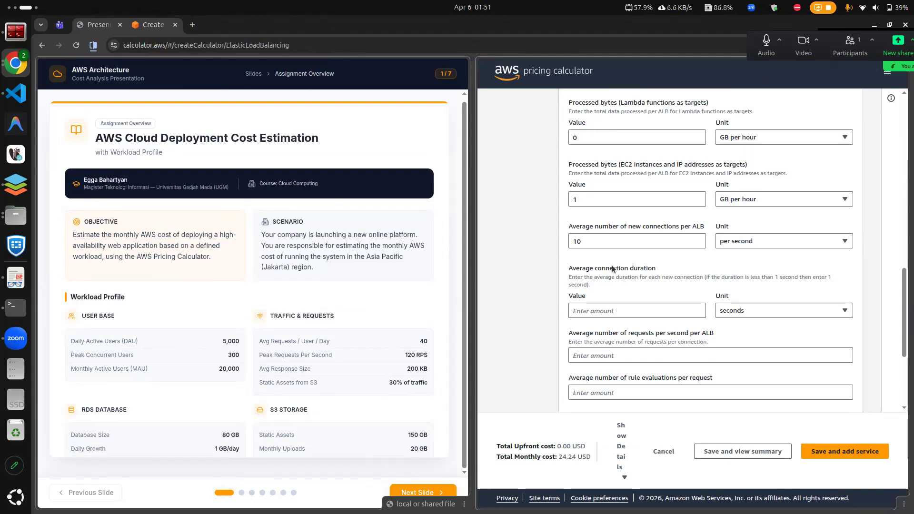
pyautogui.scroll(-1, 613, 267)
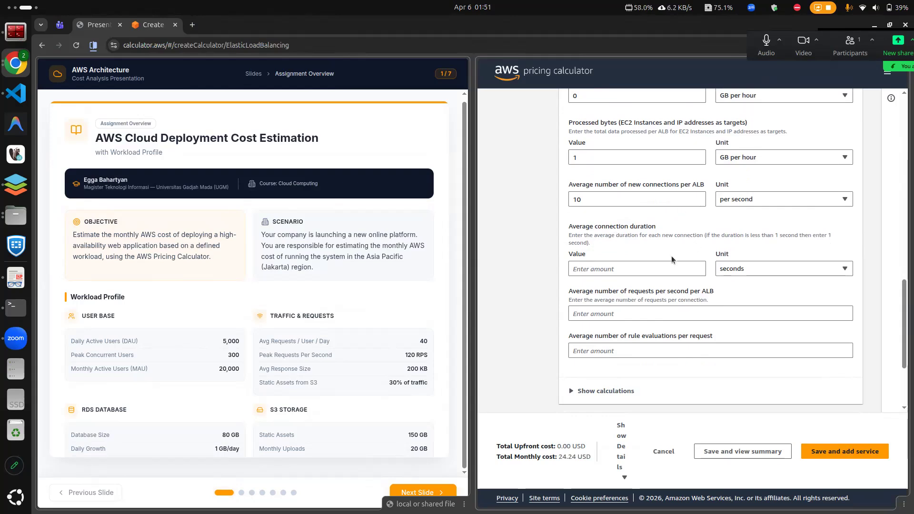
pyautogui.click(644, 272)
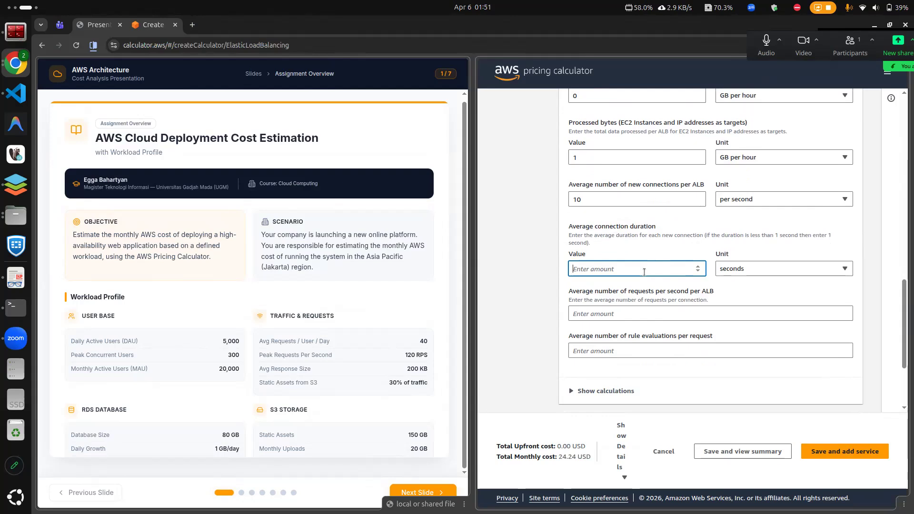
pyautogui.write('60')
pyautogui.click(636, 314)
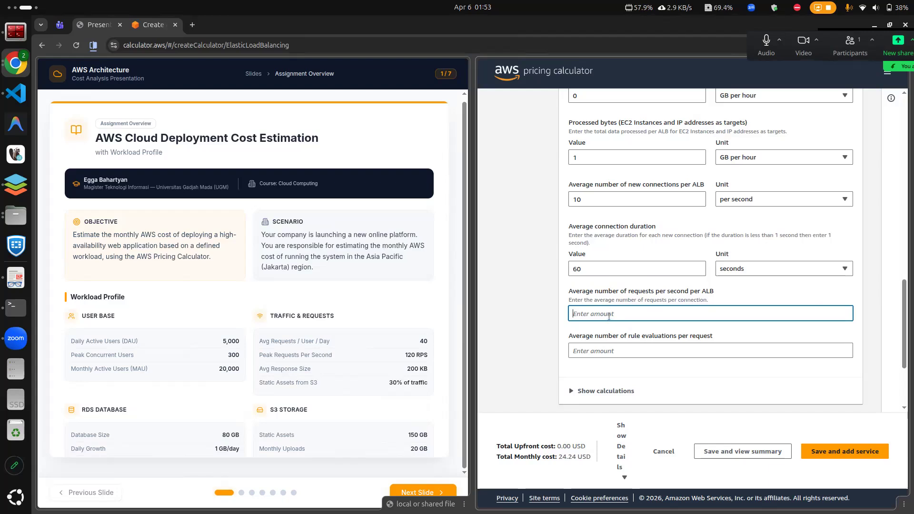
pyautogui.write('5')
# - Set the average number of rule evaluations per request to 10 and add the load balancer to the estimate
pyautogui.click(624, 351)
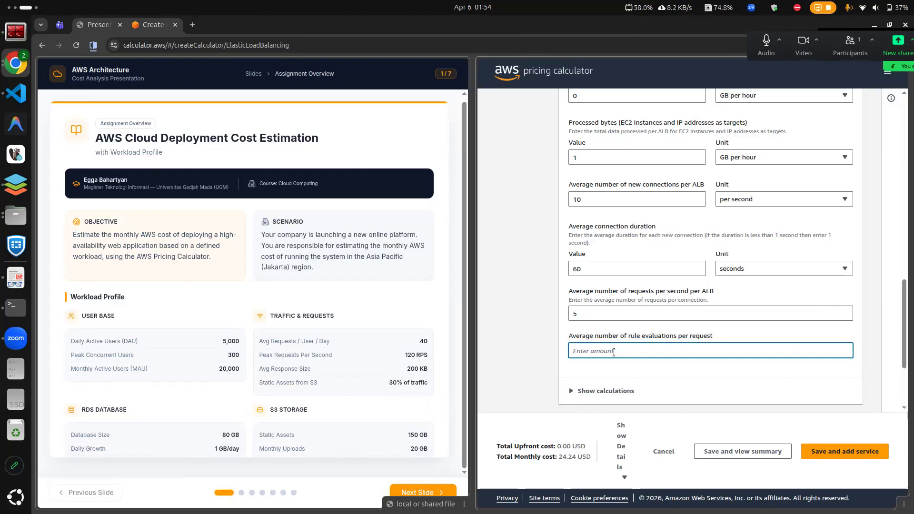
pyautogui.write('10')
pyautogui.click(837, 449)
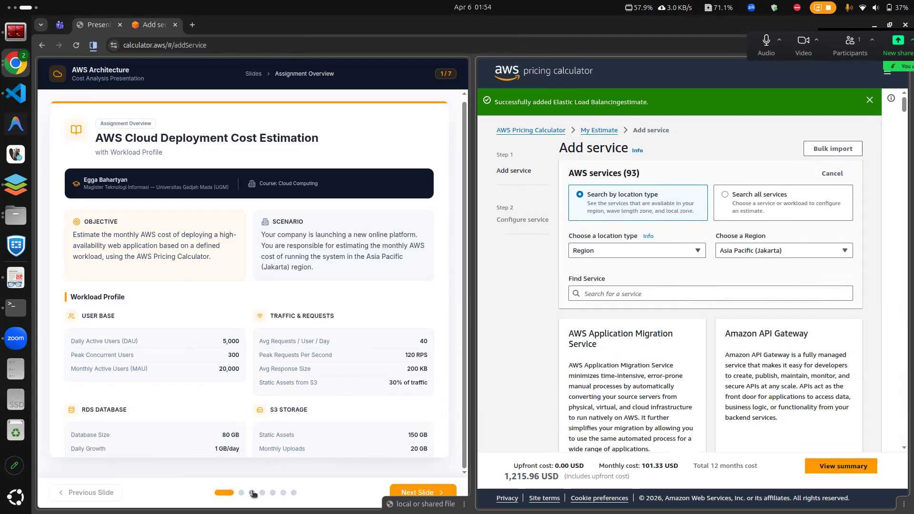
# - Search the AWS services for rds and start configuring Amazon RDS for PostgreSQL
pyautogui.scroll(-6, 119, 443)
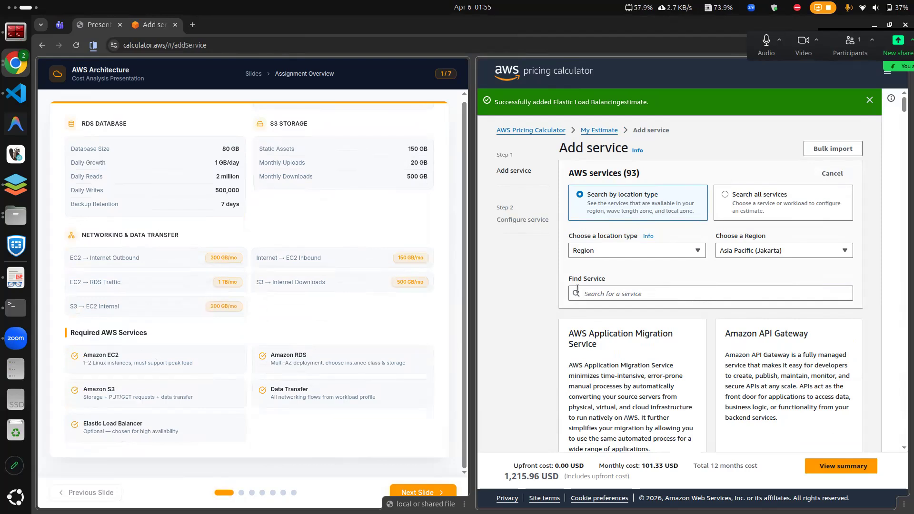
pyautogui.click(607, 293)
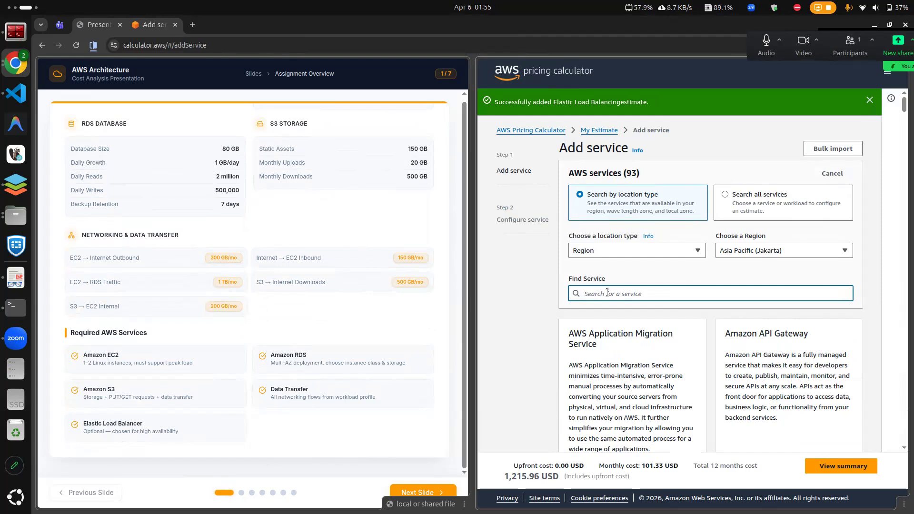
pyautogui.write('rds')
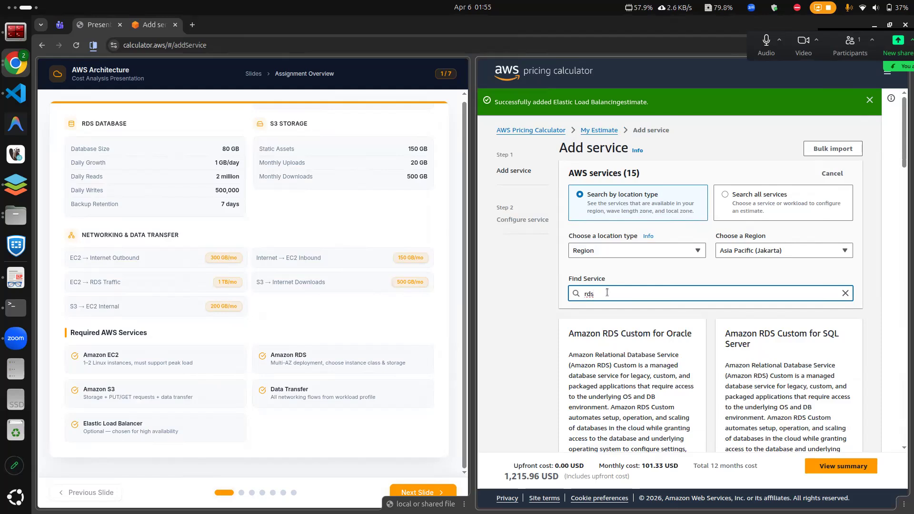
pyautogui.scroll(-2, 693, 323)
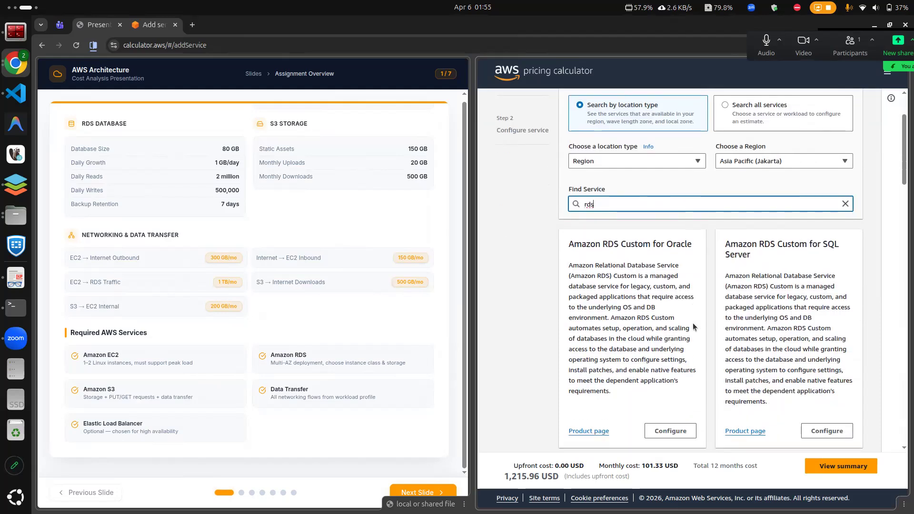
pyautogui.scroll(6, 416, 319)
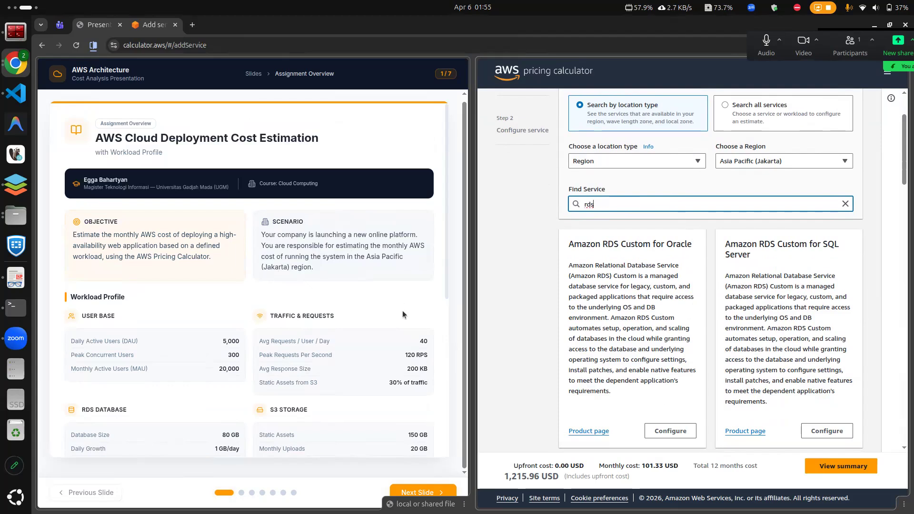
pyautogui.scroll(-3, 402, 315)
pyautogui.scroll(3, 390, 322)
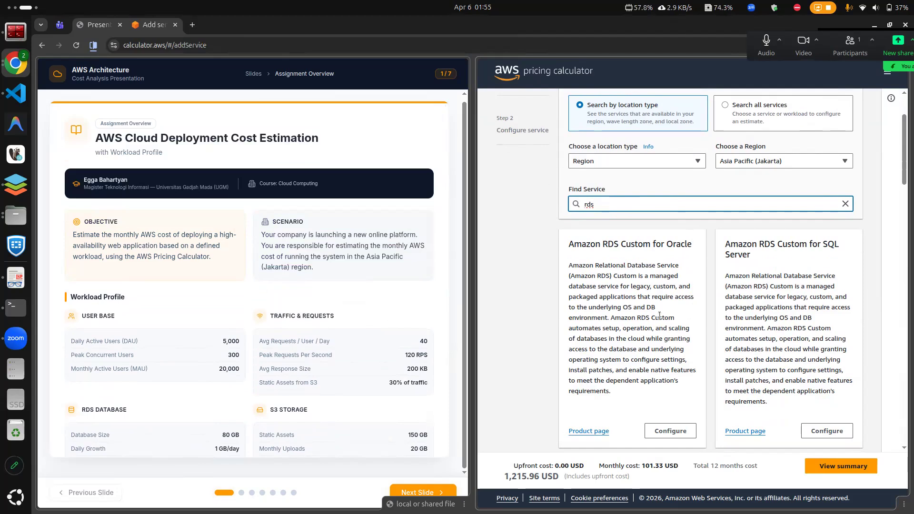
pyautogui.scroll(-4, 660, 316)
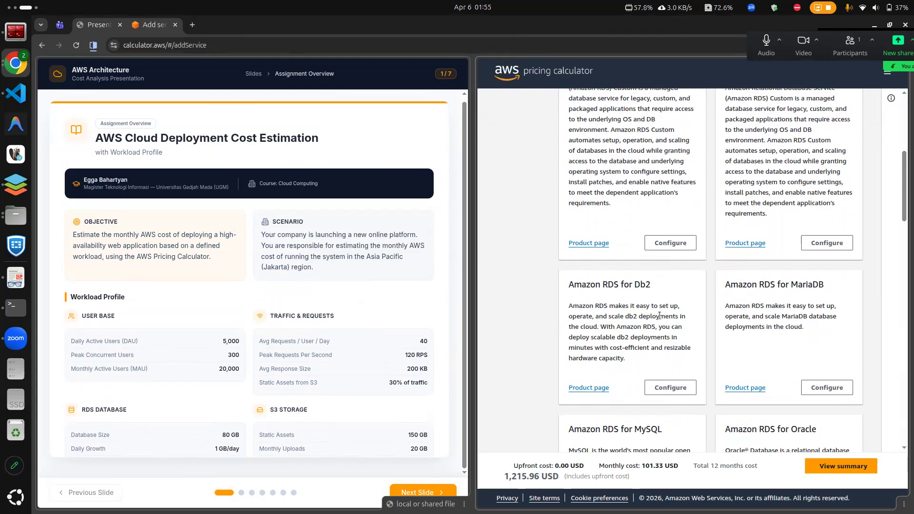
pyautogui.scroll(-5, 638, 298)
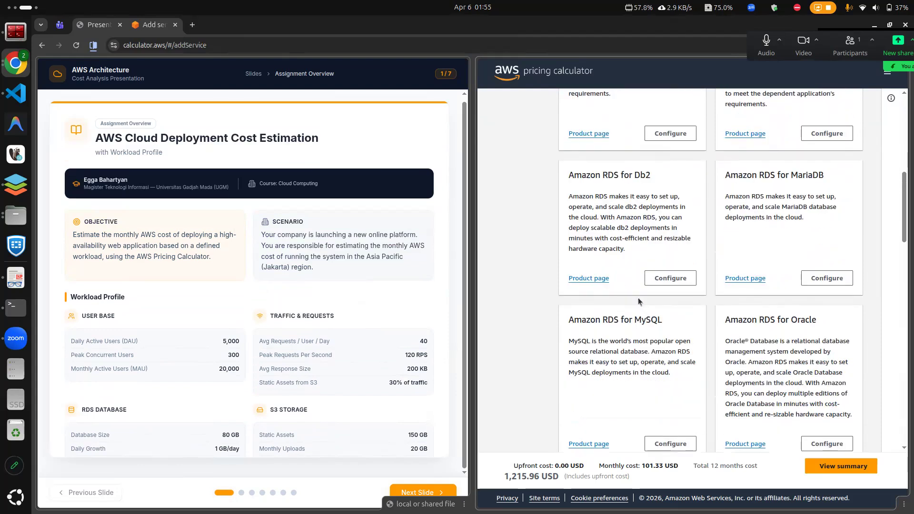
pyautogui.scroll(-2, 628, 359)
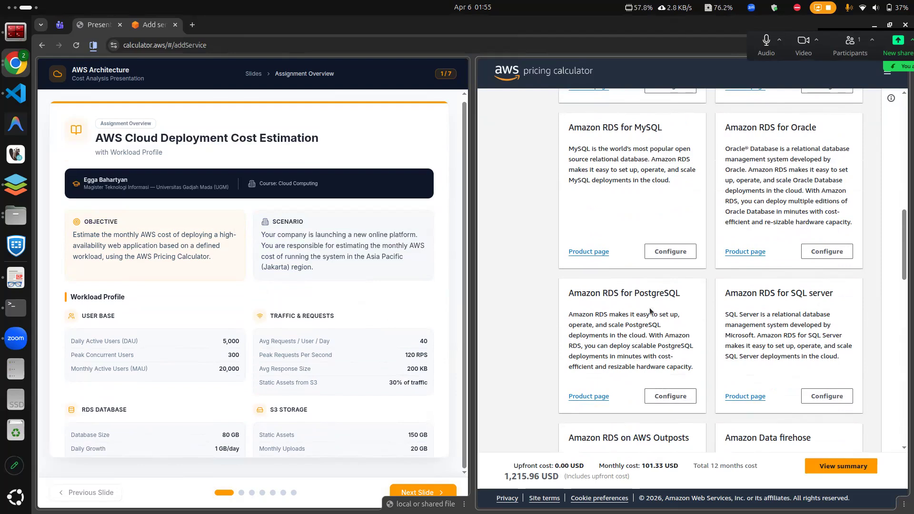
pyautogui.click(671, 396)
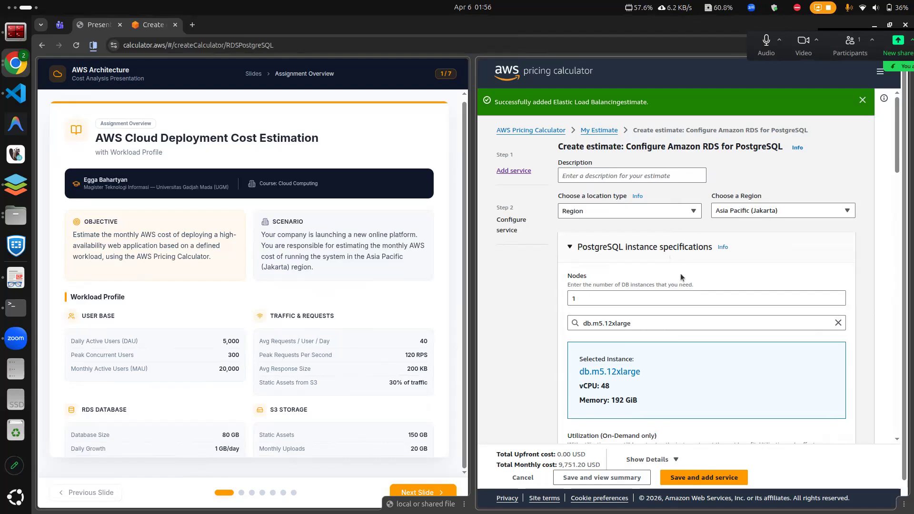
# - Set the PostgreSQL database instance type to db.t3.medium
pyautogui.scroll(-1, 681, 277)
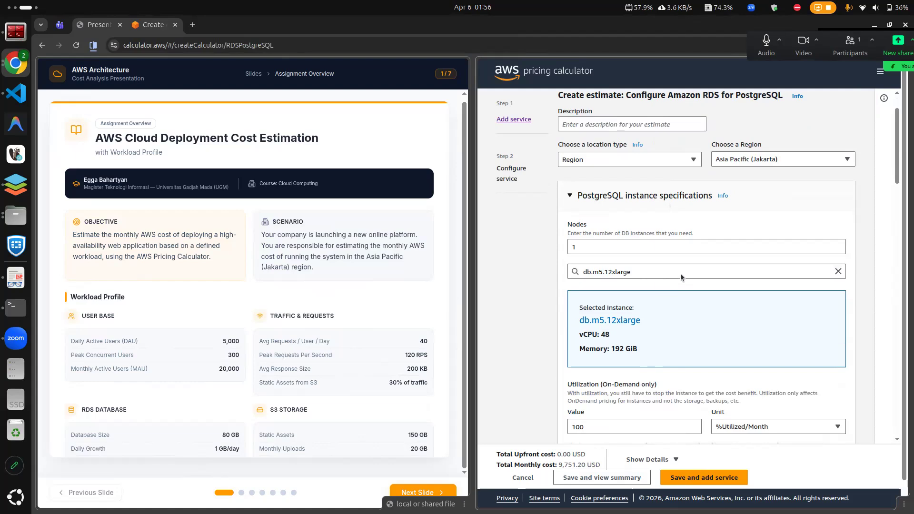
pyautogui.scroll(-1, 681, 274)
pyautogui.scroll(1, 681, 274)
pyautogui.click(606, 300)
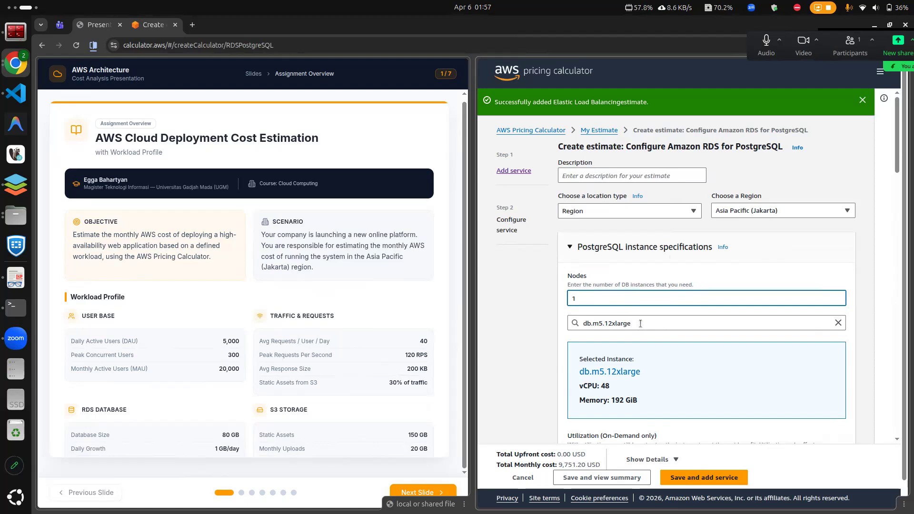
pyautogui.click(627, 326)
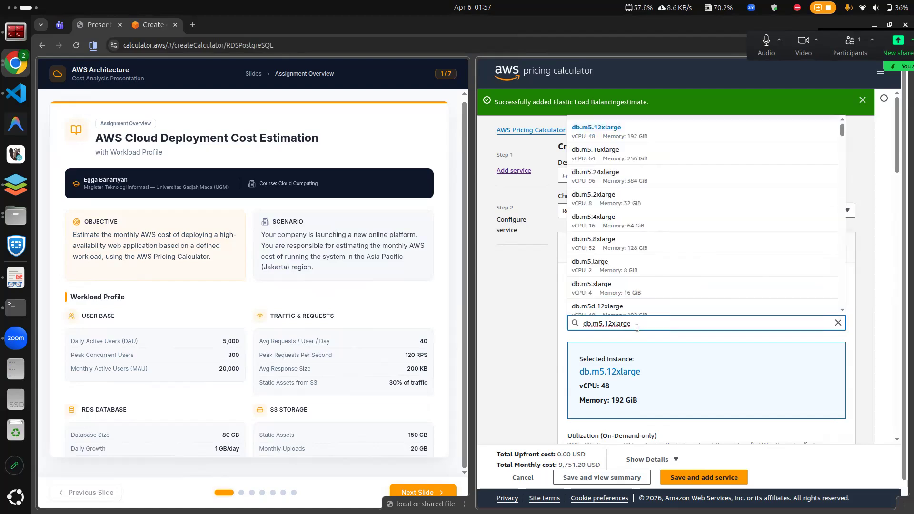
pyautogui.moveTo(641, 328); pyautogui.dragTo(587, 324)
pyautogui.hotkey('shift', 'Right')
pyautogui.hotkey('shift', 'Right')
pyautogui.write('t3')
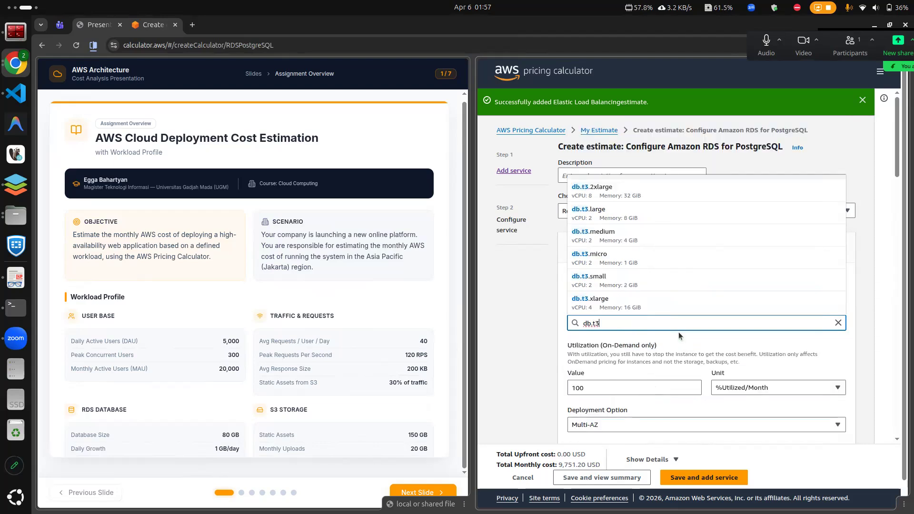
pyautogui.click(621, 236)
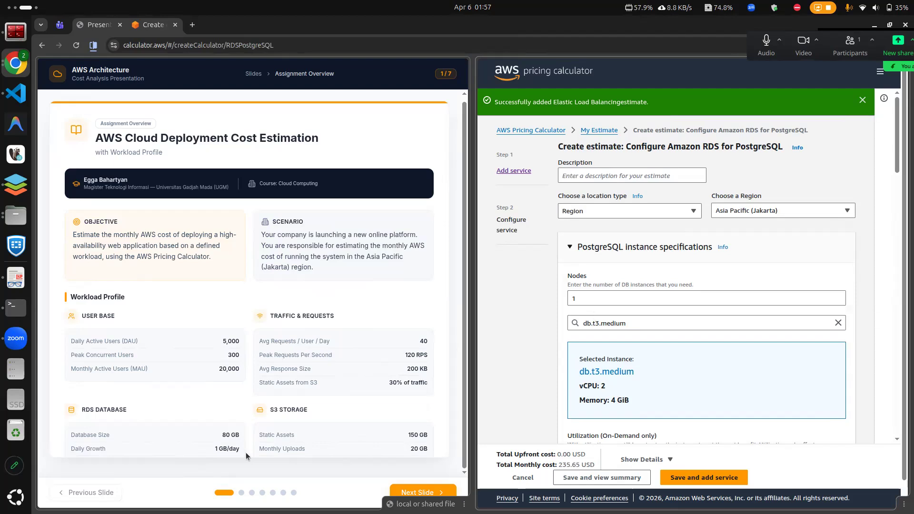
# - Review the RDS database workload on the Assignment Overview slide alongside the PostgreSQL utilization, deployment option, pricing model and RDS Proxy settings
pyautogui.scroll(-1, 285, 416)
pyautogui.scroll(-1, 286, 418)
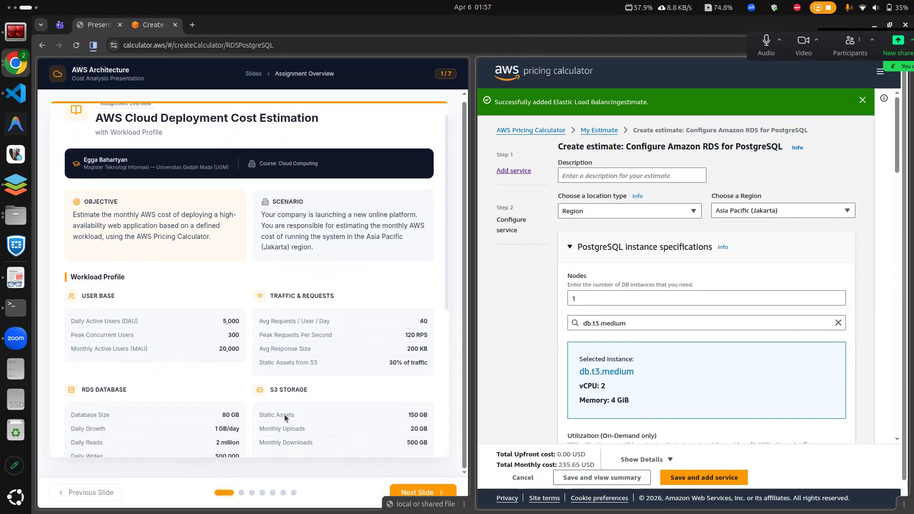
pyautogui.scroll(-3, 332, 417)
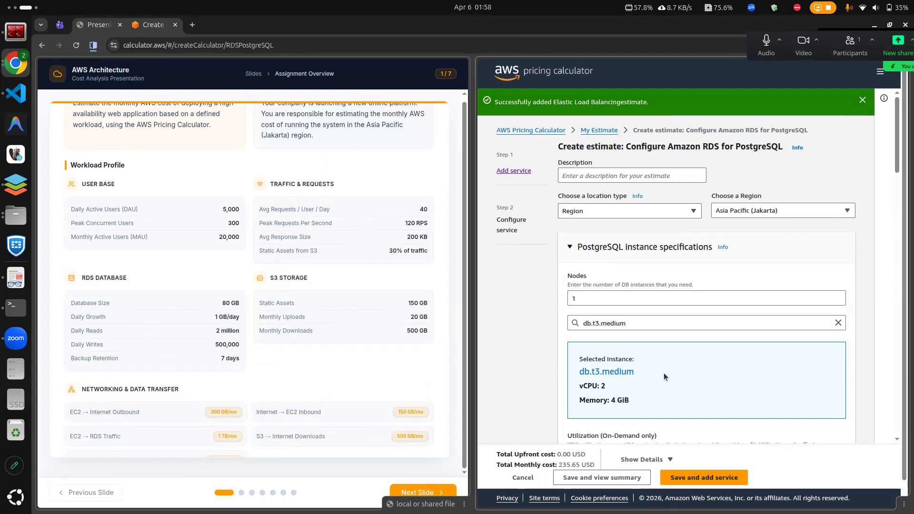
pyautogui.scroll(-1, 663, 373)
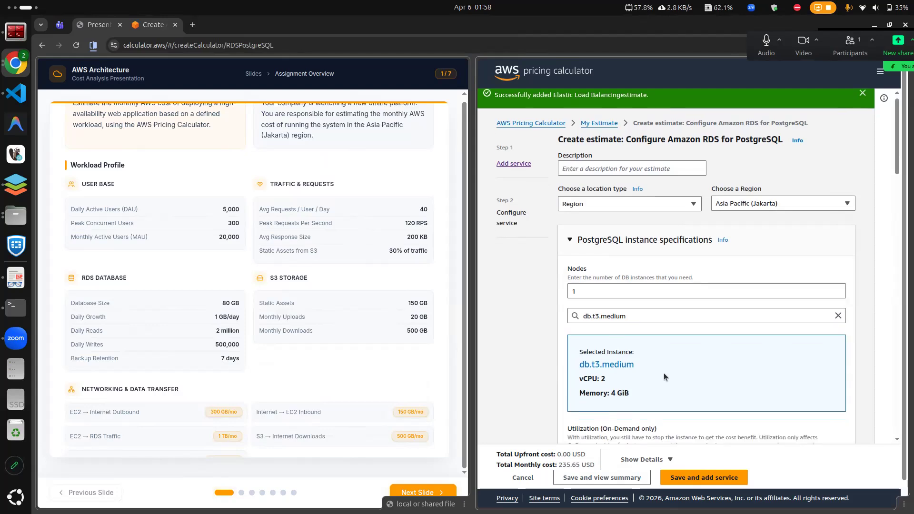
pyautogui.scroll(-1, 671, 357)
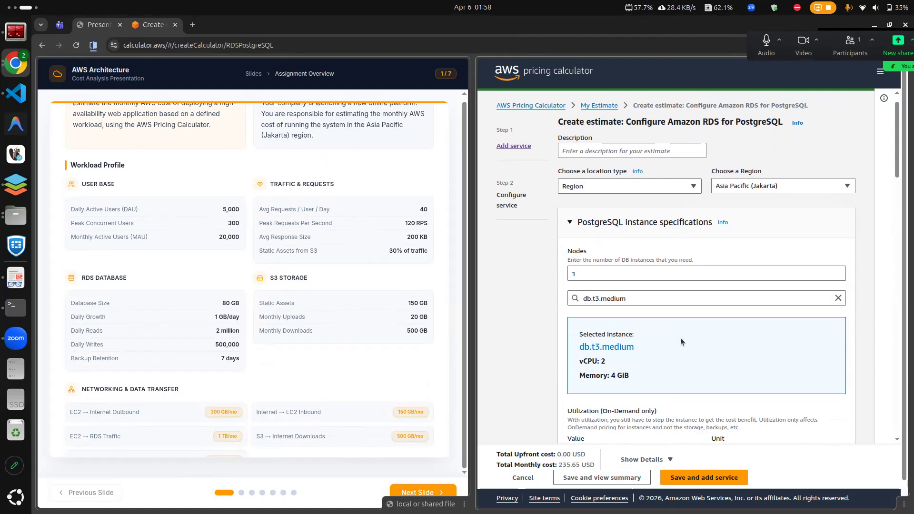
pyautogui.scroll(-3, 667, 333)
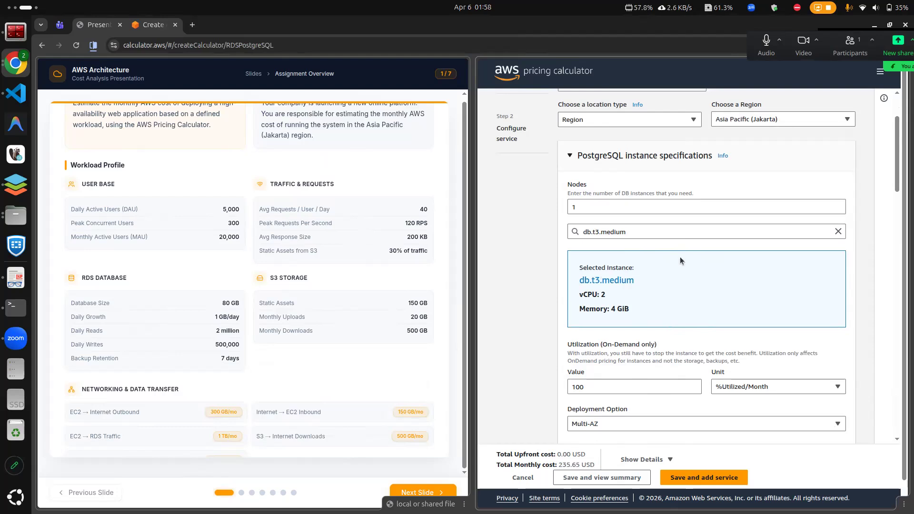
pyautogui.scroll(-1, 680, 257)
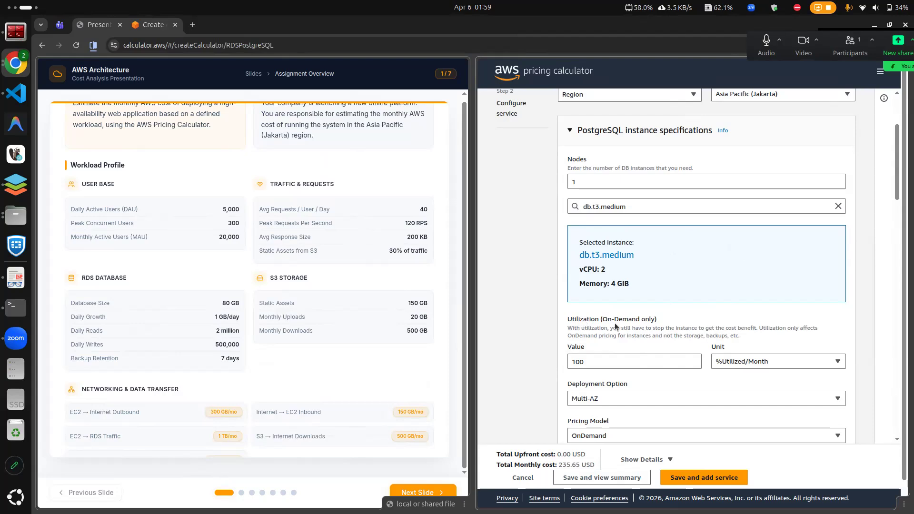
pyautogui.scroll(-2, 616, 323)
pyautogui.scroll(-1, 615, 323)
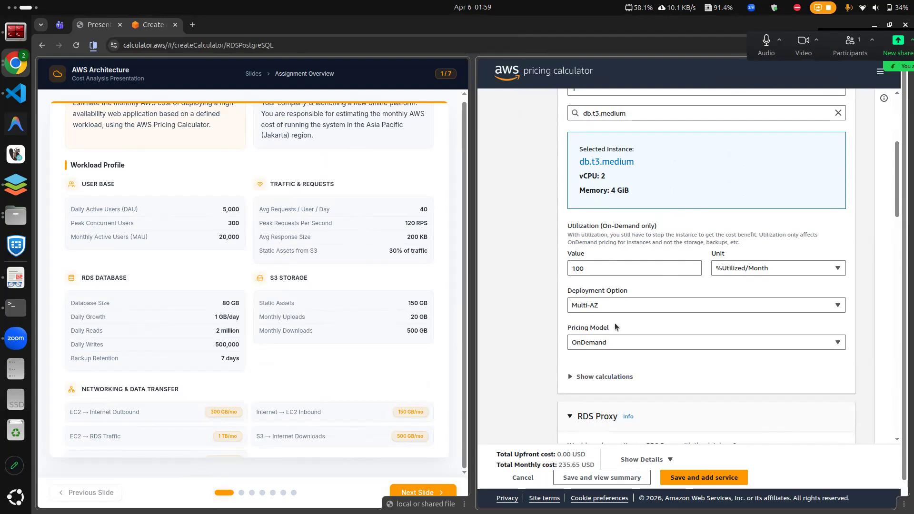
pyautogui.scroll(-1, 615, 323)
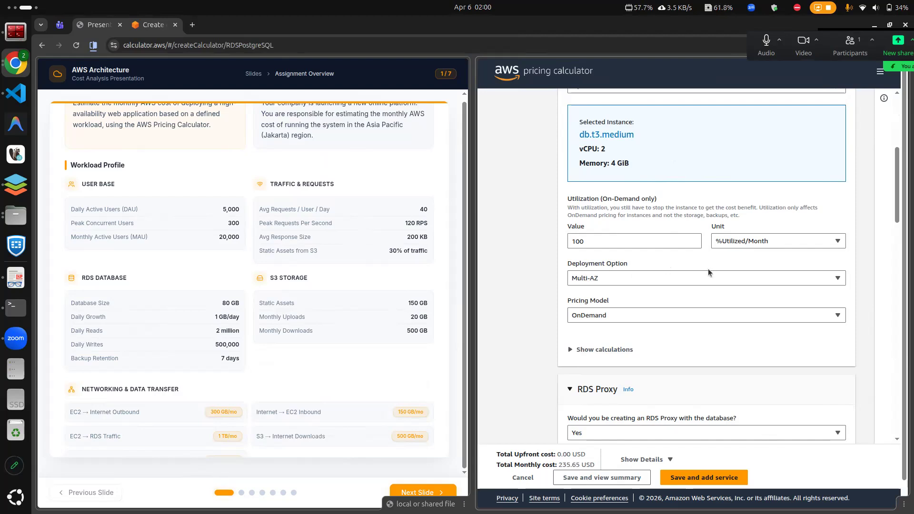
pyautogui.scroll(-1, 708, 273)
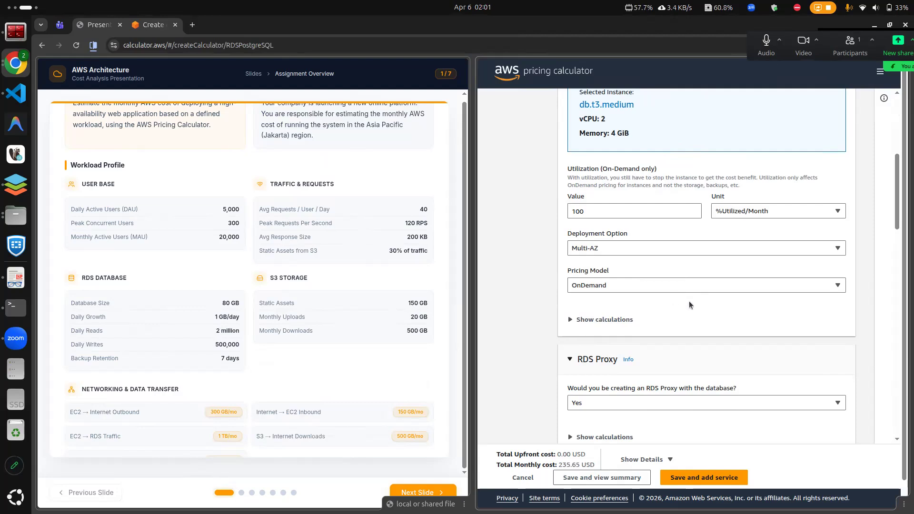
pyautogui.scroll(-1, 690, 305)
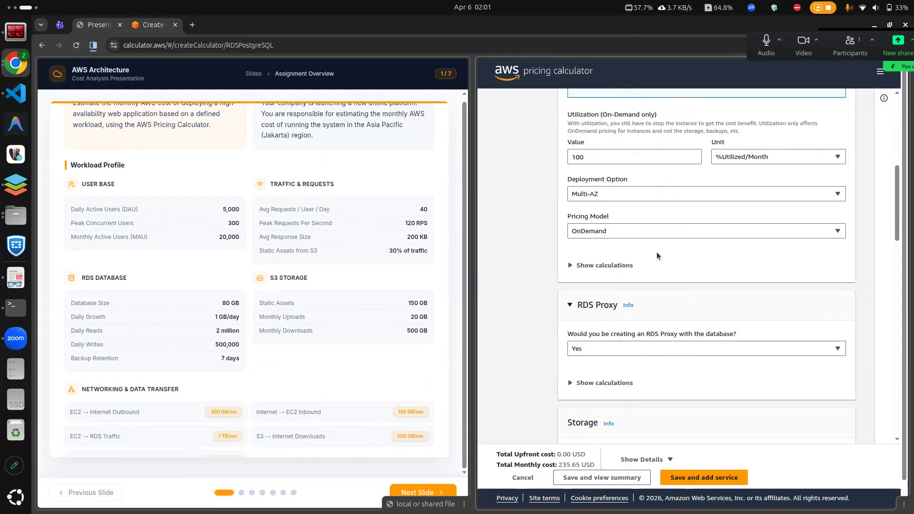
pyautogui.scroll(-1, 656, 256)
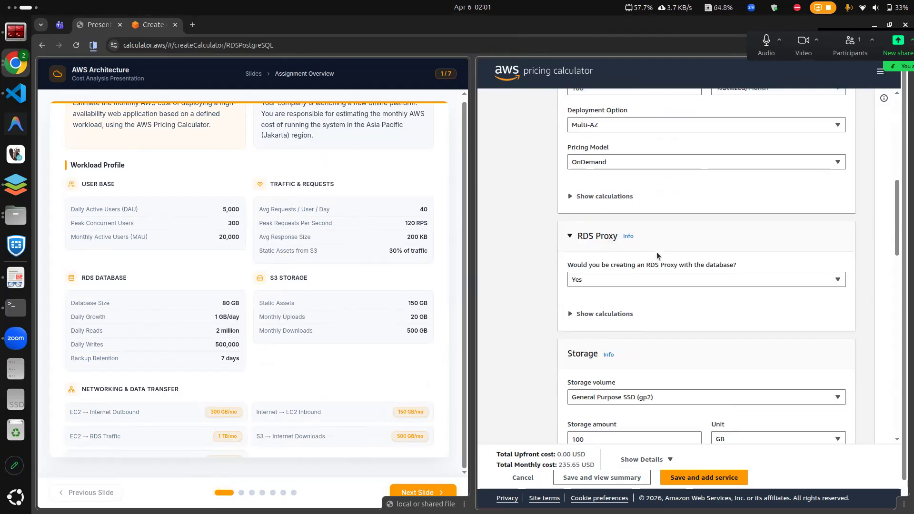
# - Check the help information for RDS Proxy, close it and expand the RDS Proxy section again
pyautogui.click(629, 235)
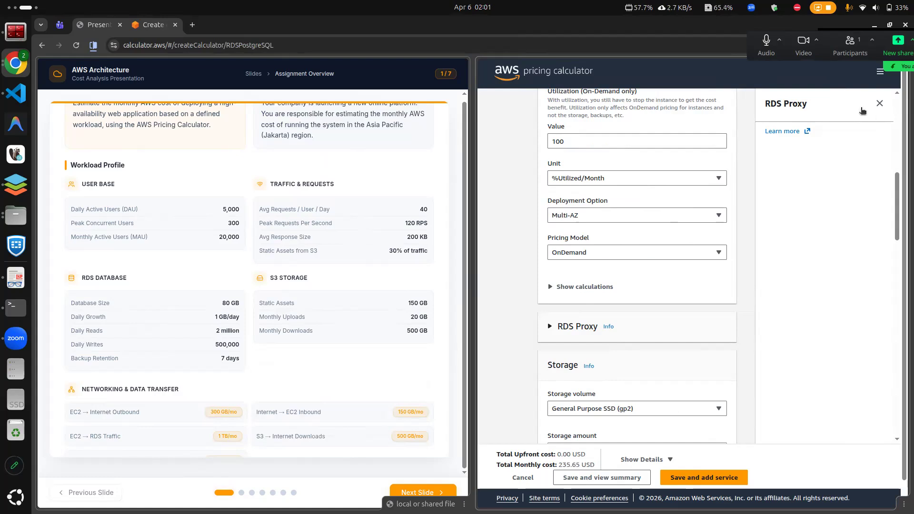
pyautogui.click(880, 103)
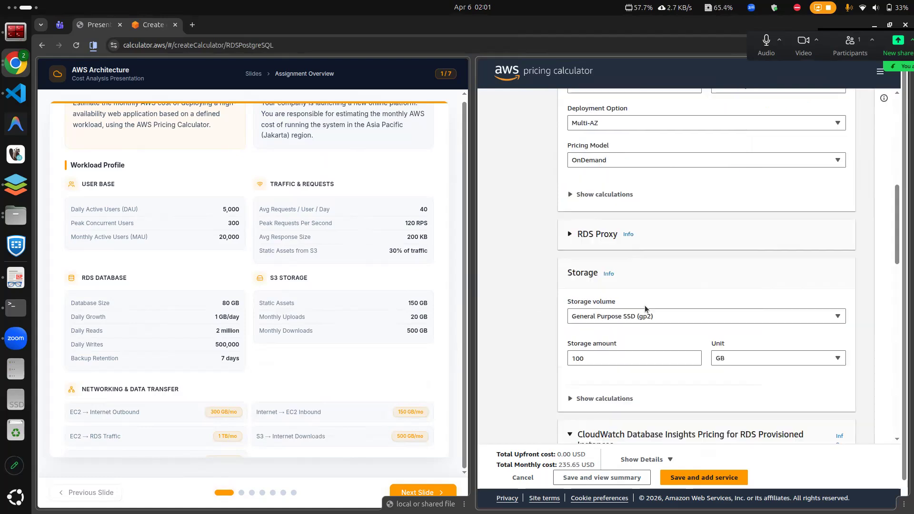
pyautogui.click(585, 237)
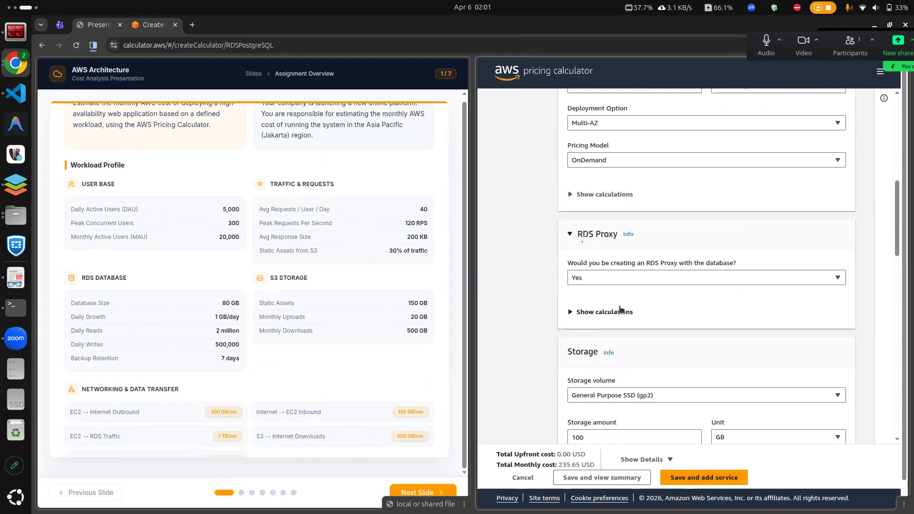
# - Set the PostgreSQL estimate to create no RDS Proxy with the database
pyautogui.click(616, 281)
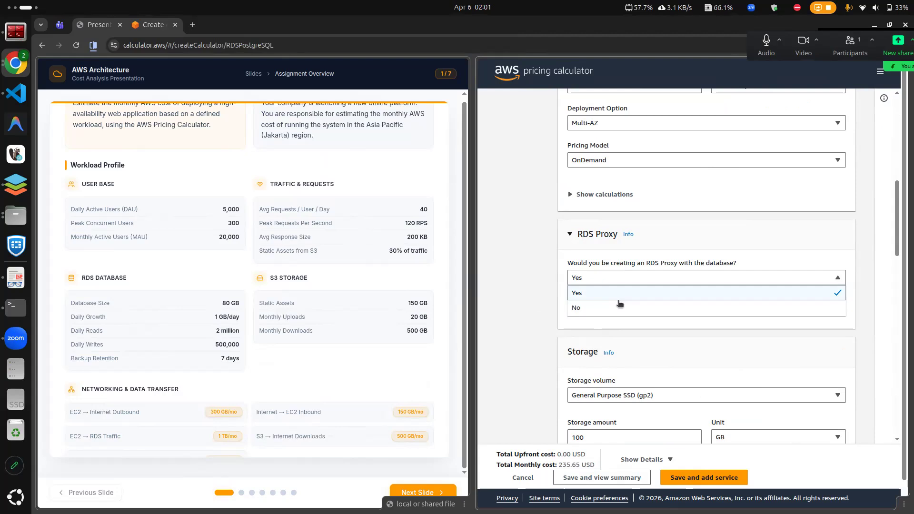
pyautogui.click(621, 308)
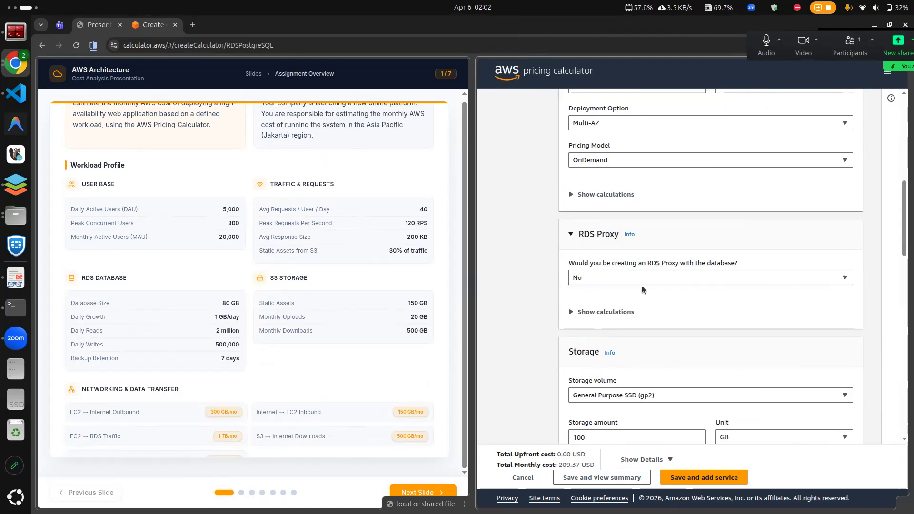
pyautogui.scroll(-3, 661, 288)
pyautogui.scroll(1, 682, 288)
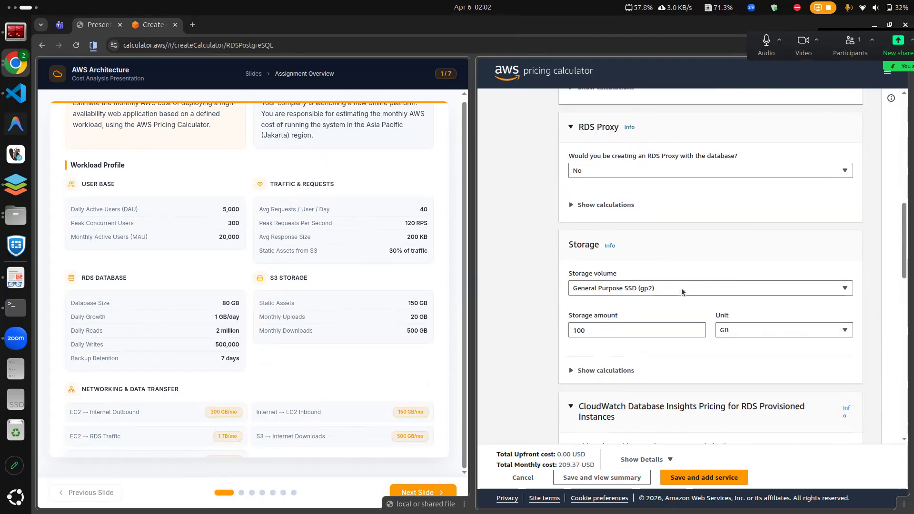
pyautogui.scroll(3, 681, 289)
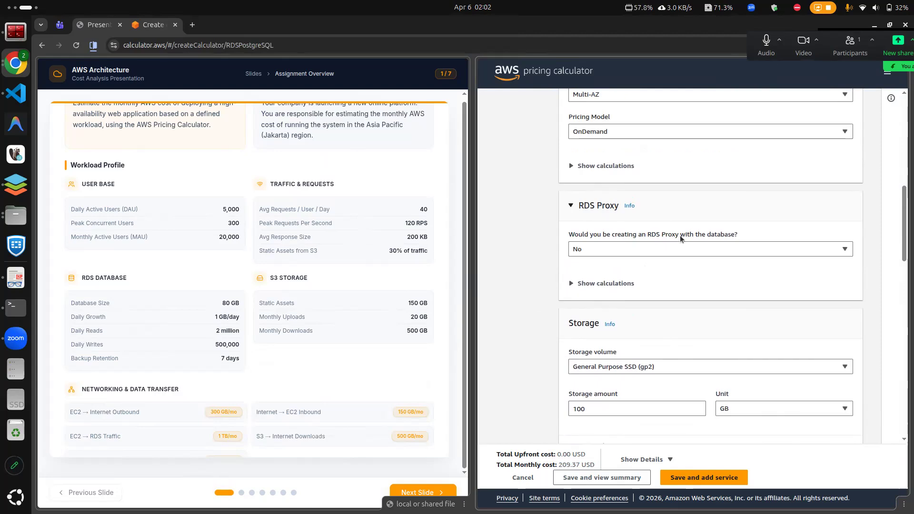
pyautogui.scroll(3, 681, 239)
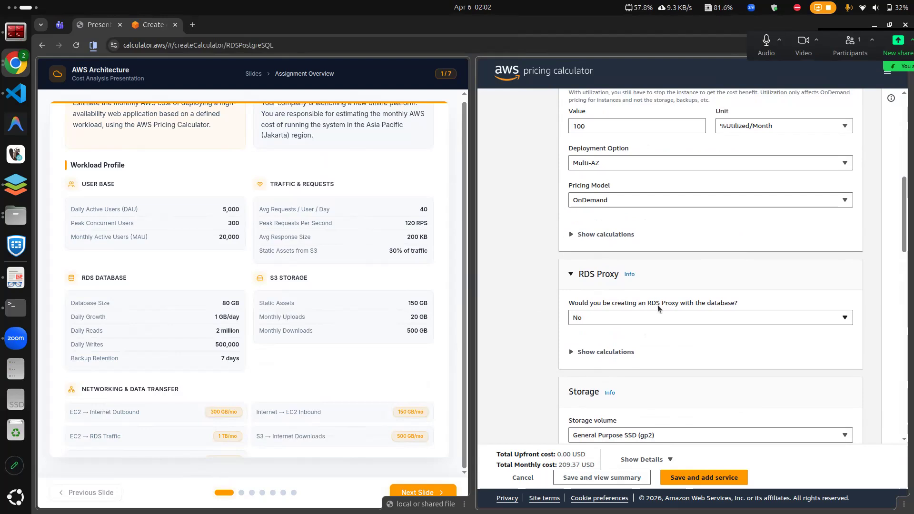
# - Compare the database storage volume types and choose General Purpose SSD (gp3)
pyautogui.scroll(-4, 658, 308)
pyautogui.scroll(-1, 658, 308)
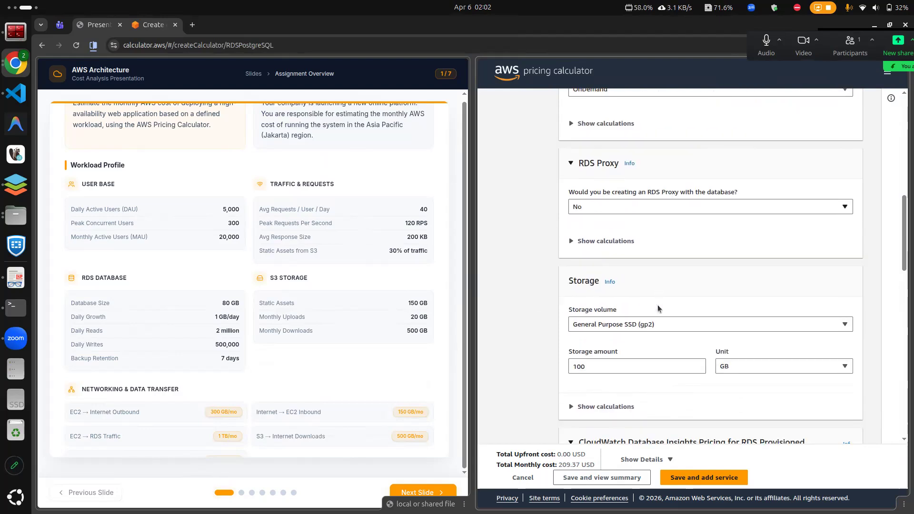
pyautogui.scroll(-1, 664, 297)
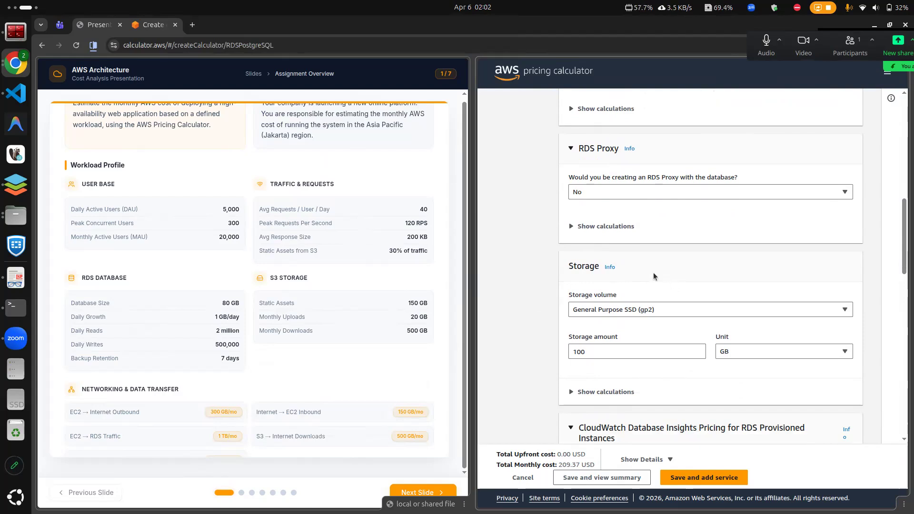
pyautogui.click(676, 310)
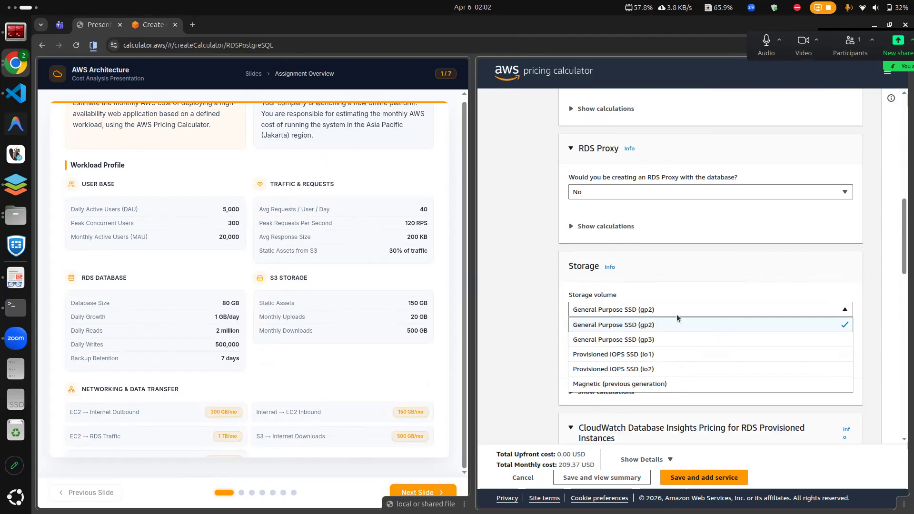
pyautogui.click(686, 284)
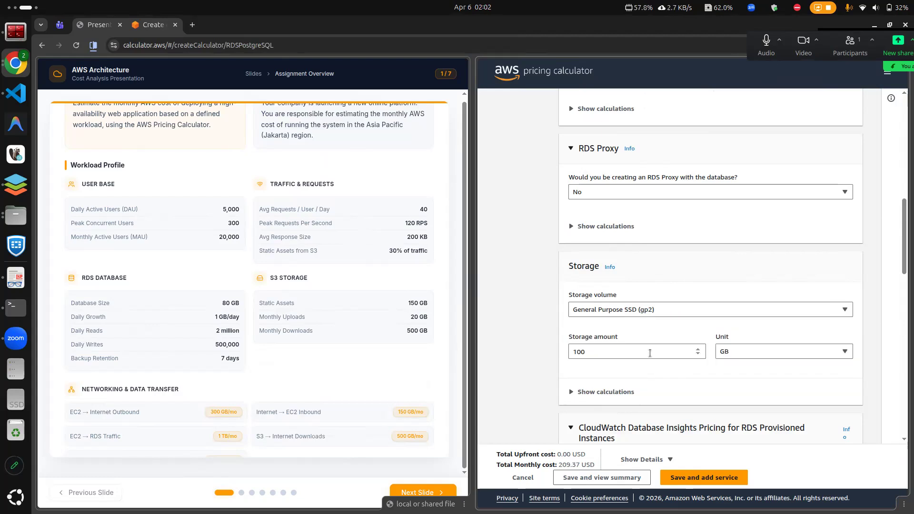
pyautogui.scroll(-2, 650, 353)
pyautogui.scroll(1, 650, 353)
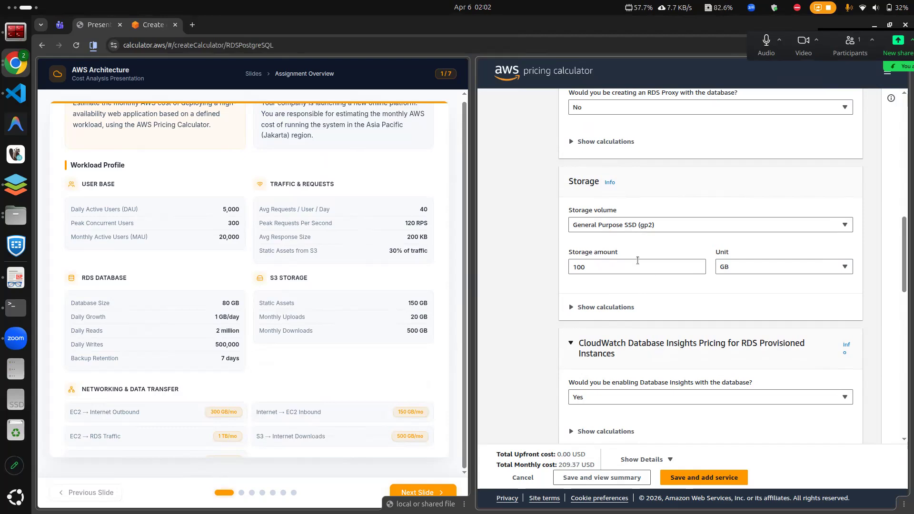
pyautogui.click(663, 224)
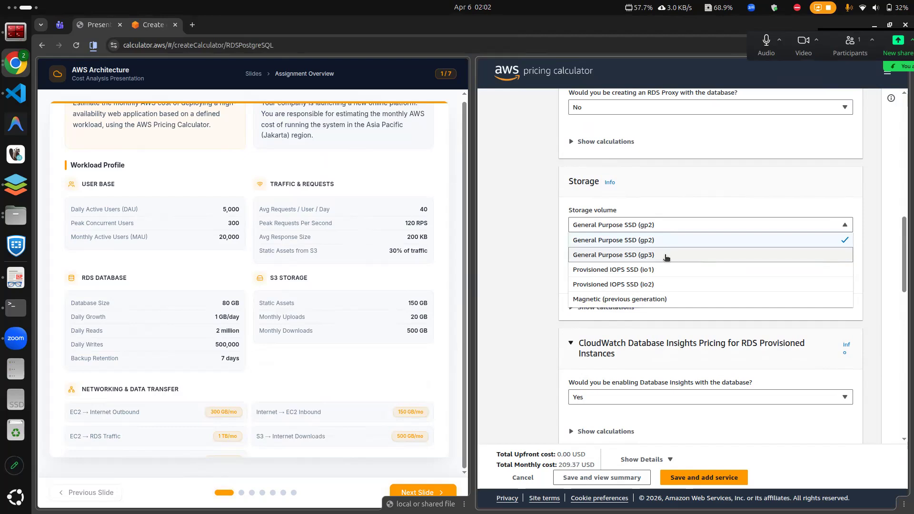
pyautogui.click(666, 256)
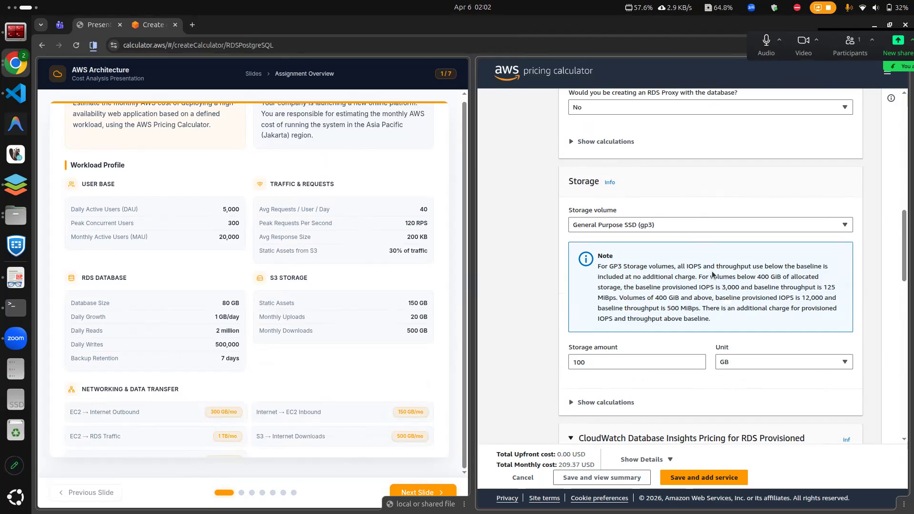
pyautogui.click(672, 228)
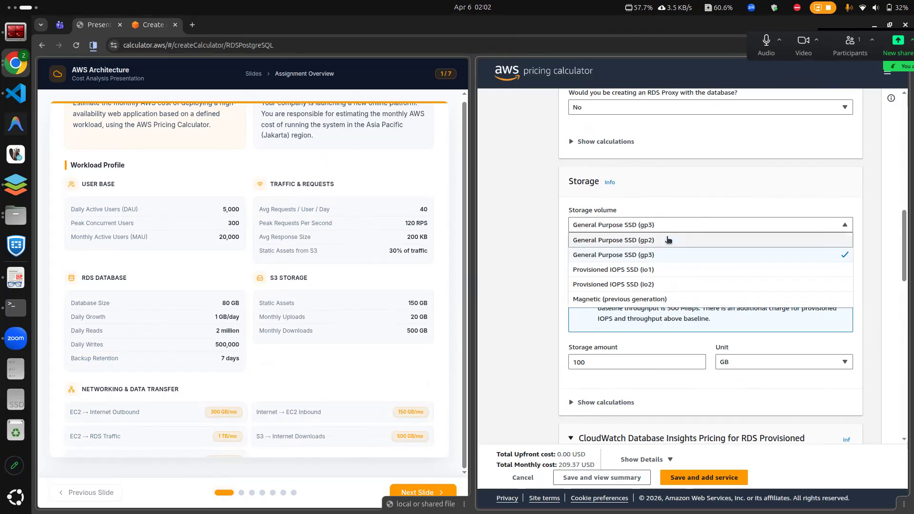
pyautogui.click(723, 196)
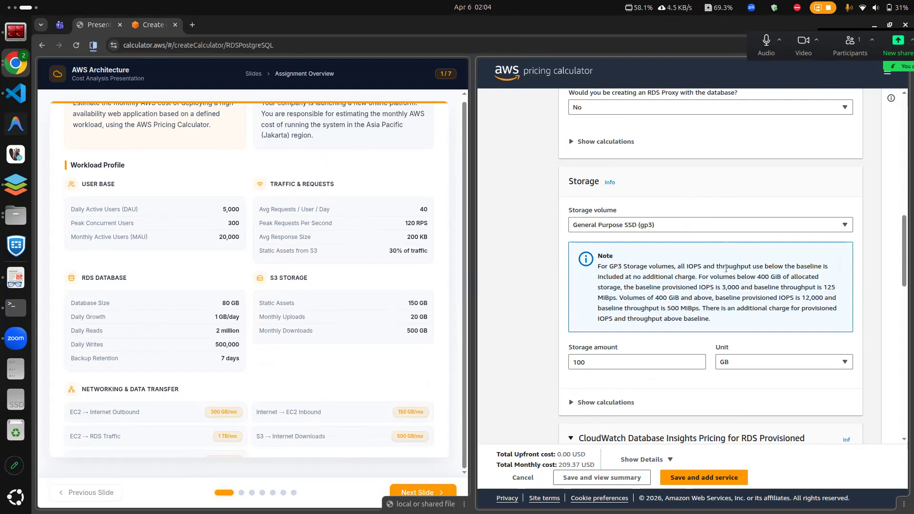
# - Set the database storage amount to 110 GB
pyautogui.scroll(-2, 726, 268)
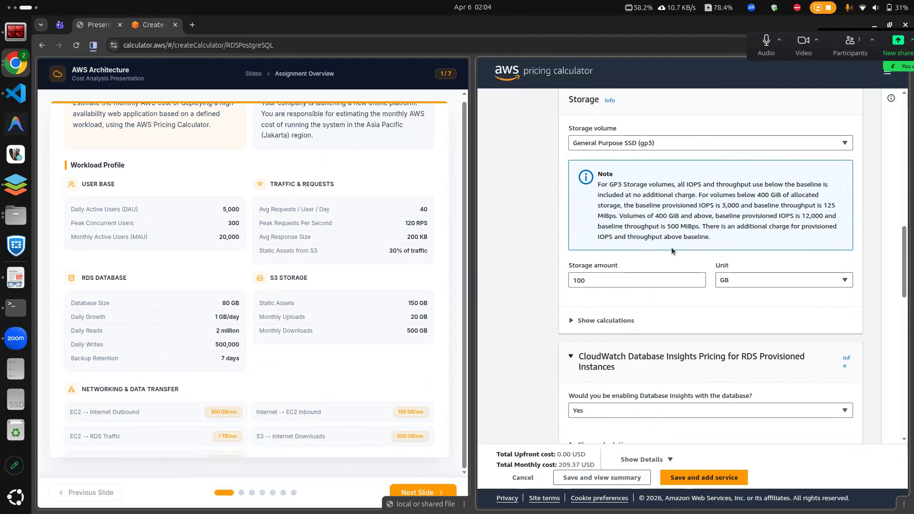
pyautogui.click(606, 282)
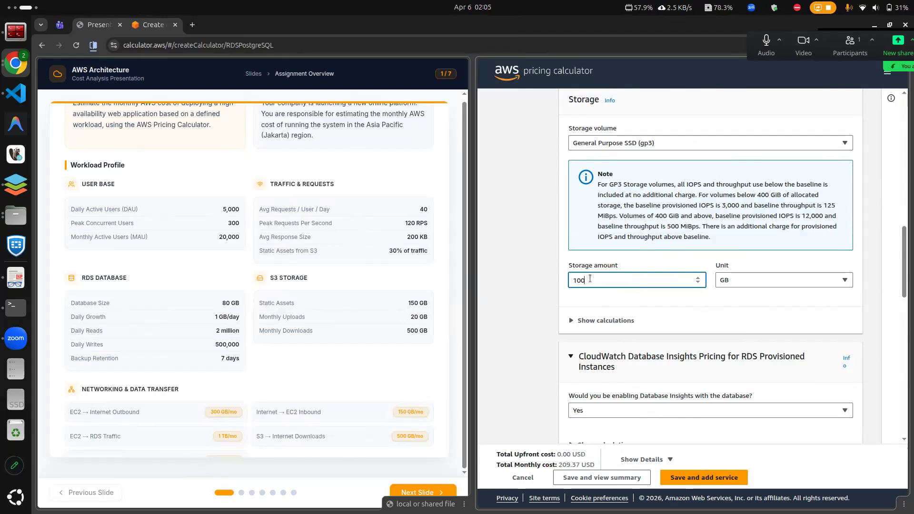
pyautogui.press('BackSpace')
pyautogui.press('BackSpace')
pyautogui.write('11')
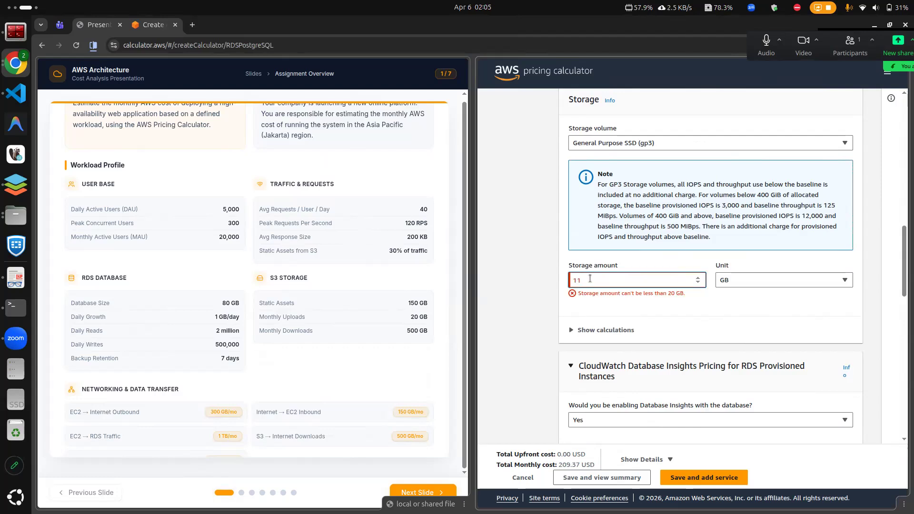
pyautogui.write('0')
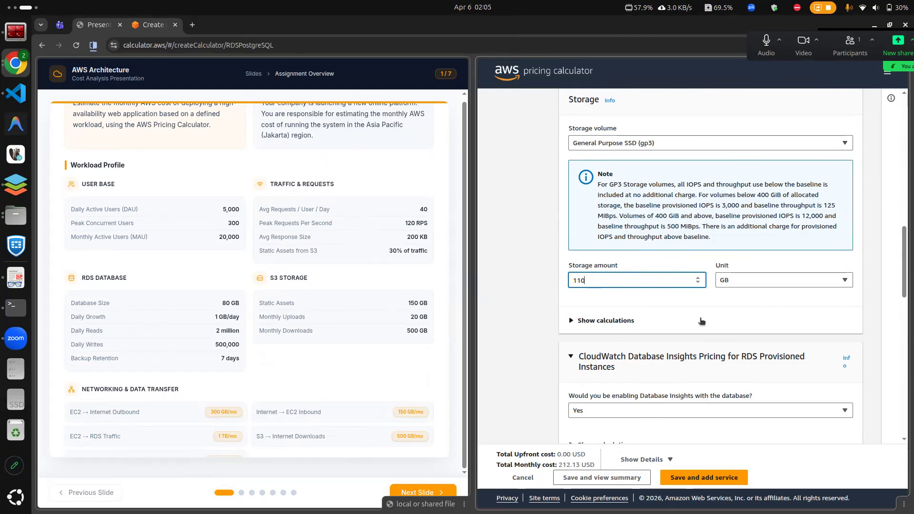
pyautogui.click(527, 343)
# - Choose No for enabling CloudWatch Database Insights with the database
pyautogui.scroll(-2, 527, 342)
pyautogui.scroll(-3, 528, 342)
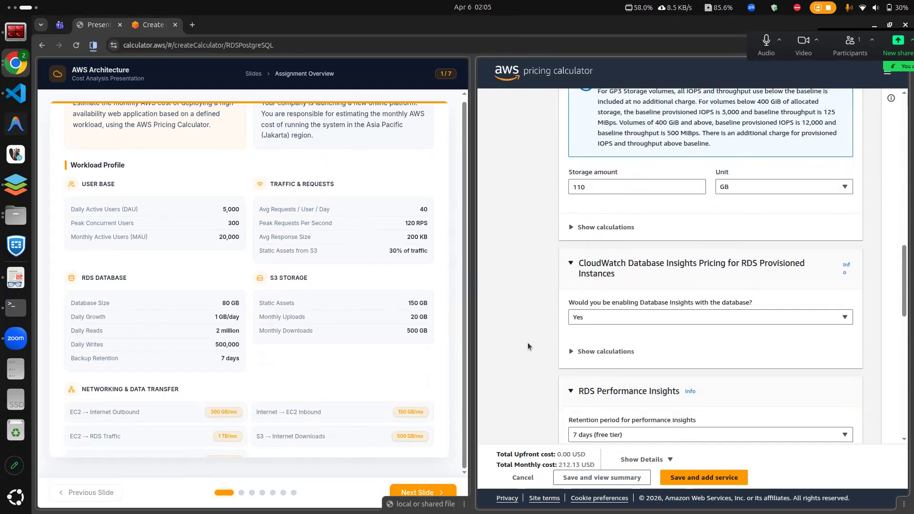
pyautogui.click(658, 312)
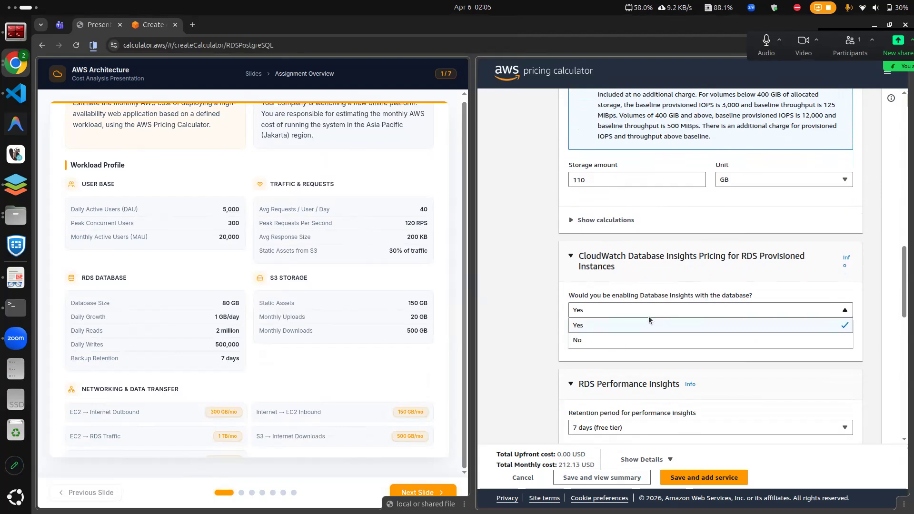
pyautogui.click(620, 341)
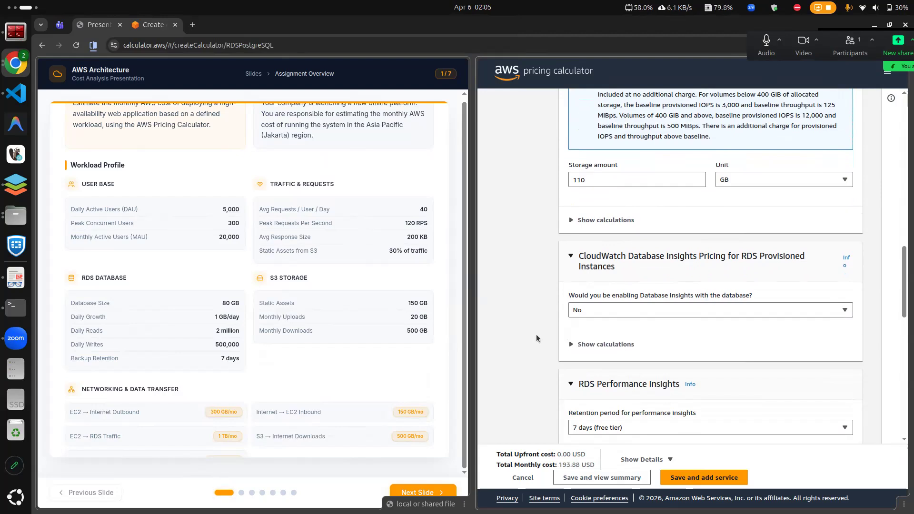
# - Check the available retention periods for RDS Performance Insights without choosing a different one
pyautogui.scroll(-3, 548, 342)
pyautogui.scroll(-5, 547, 342)
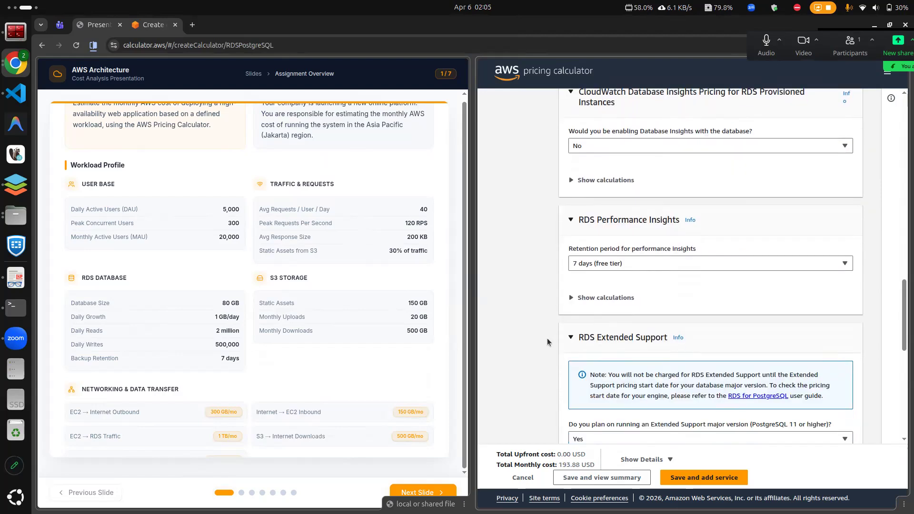
pyautogui.click(661, 263)
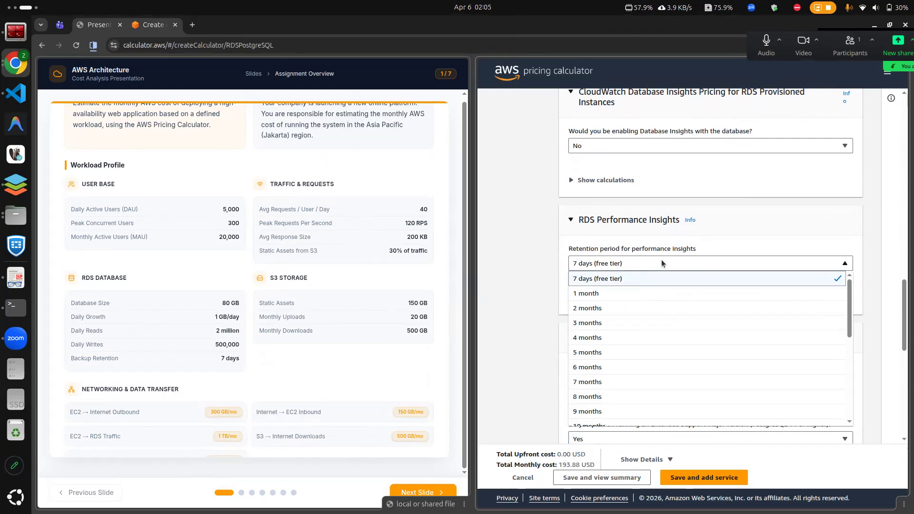
pyautogui.click(551, 247)
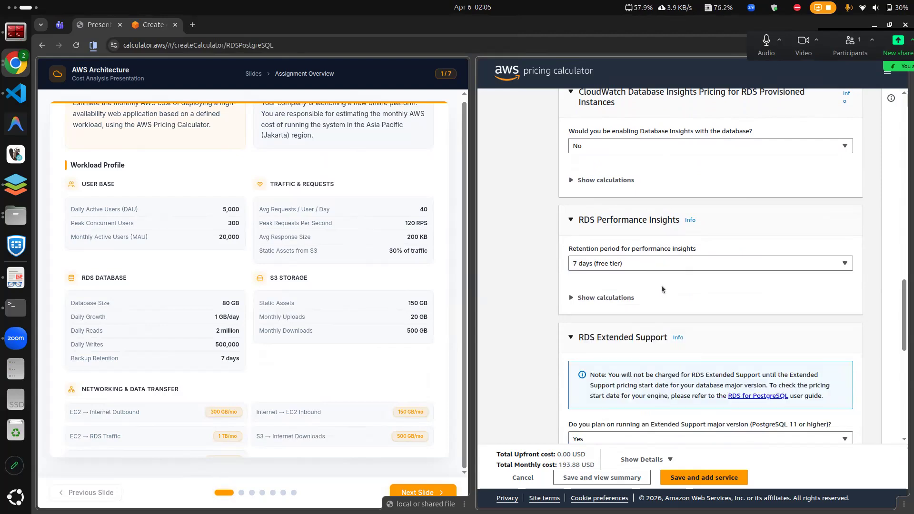
# - Choose No for running an RDS Extended Support major version and expand the calculations of that section
pyautogui.scroll(-2, 662, 286)
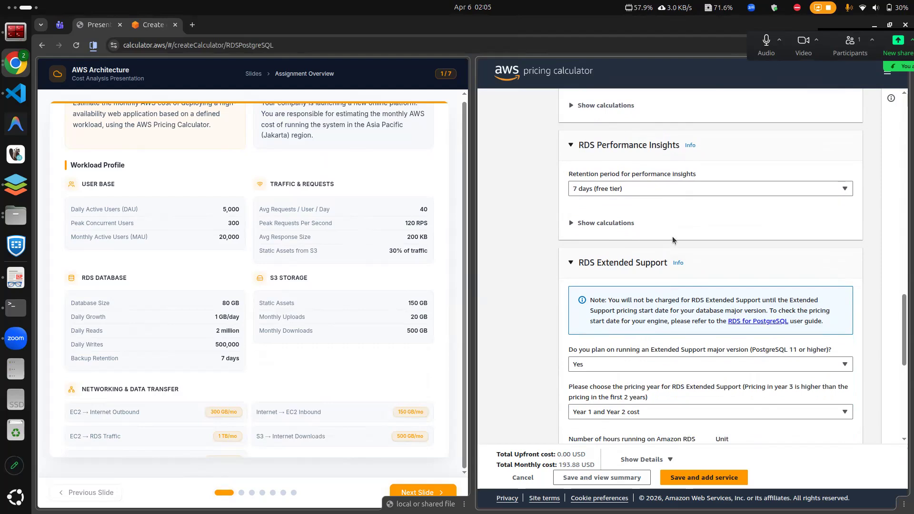
pyautogui.scroll(-3, 673, 238)
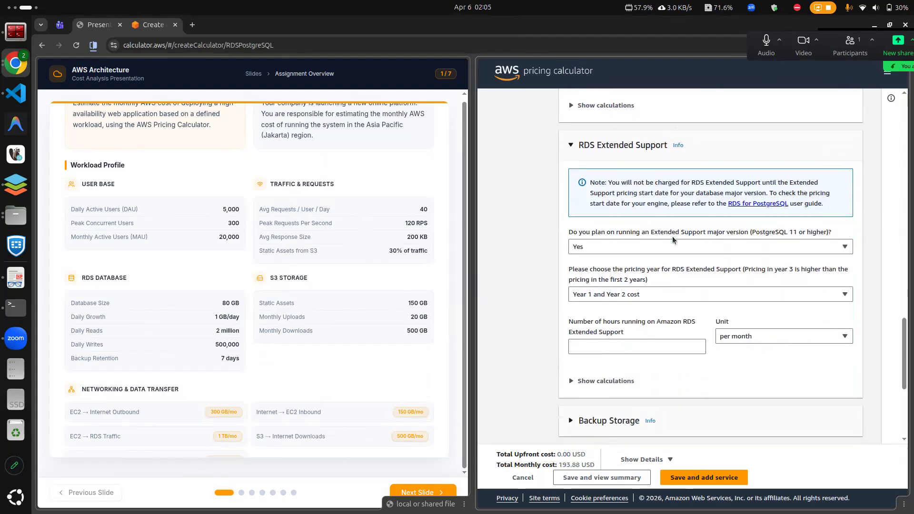
pyautogui.click(639, 247)
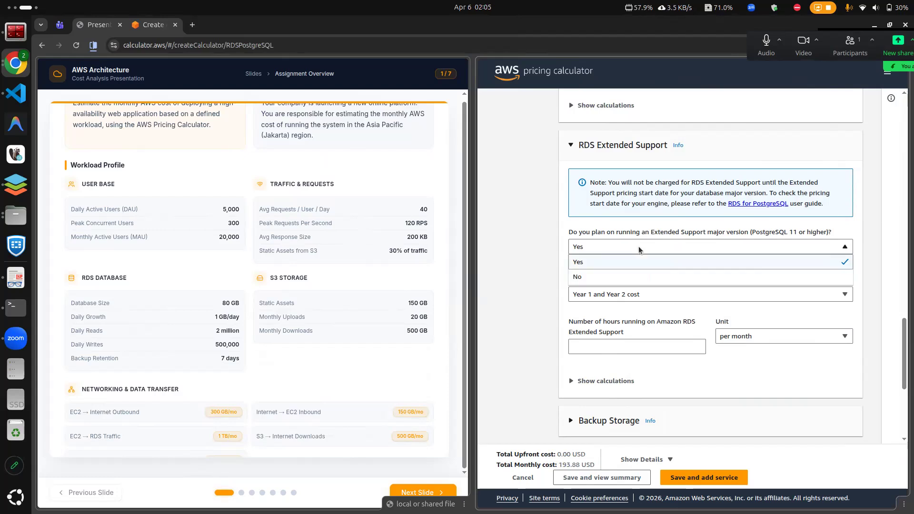
pyautogui.click(639, 275)
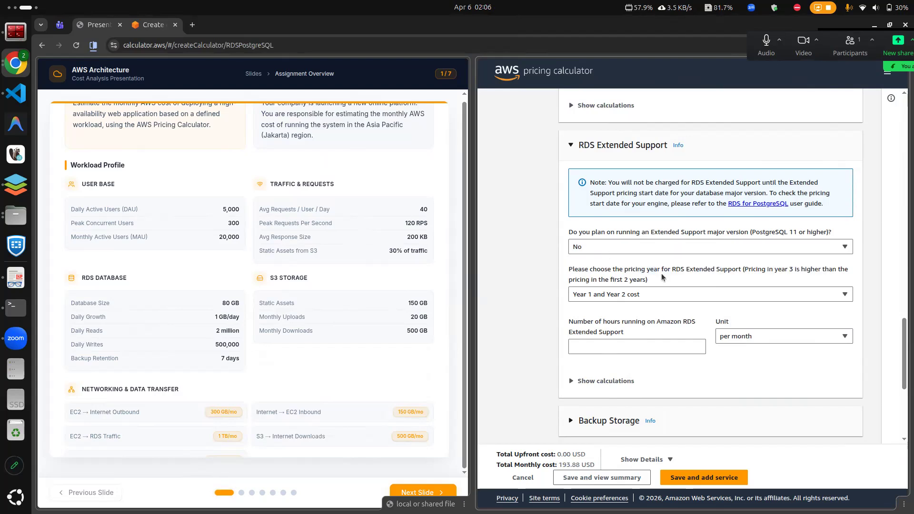
pyautogui.scroll(-2, 662, 278)
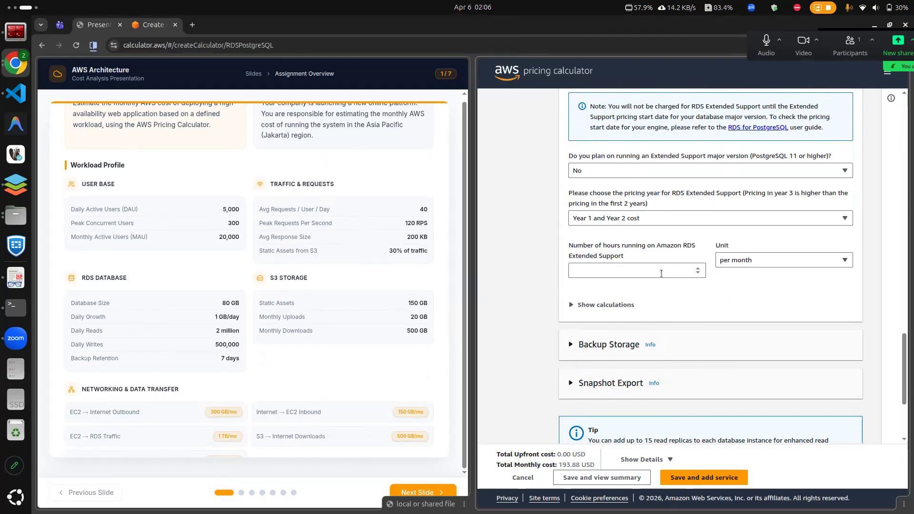
pyautogui.click(664, 276)
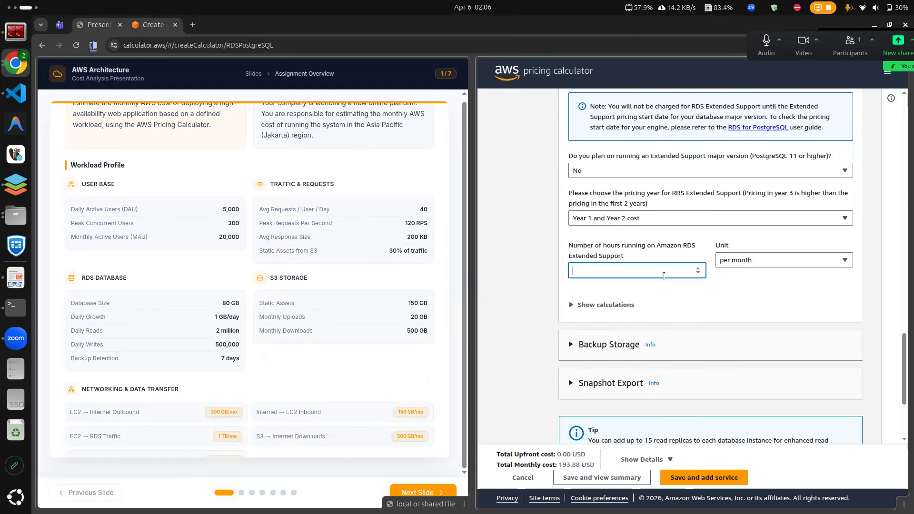
pyautogui.click(741, 300)
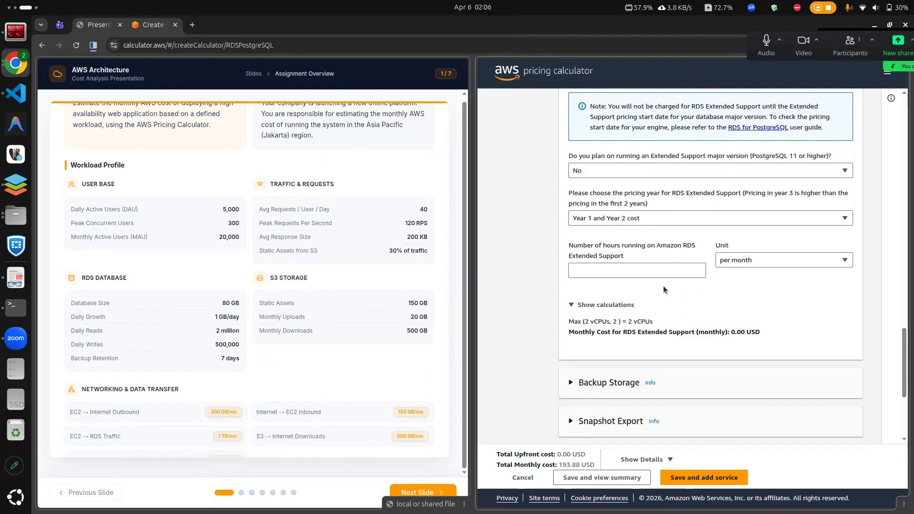
# - Review the remaining backup and snapshot sections, then save the RDS for PostgreSQL service to the estimate and continue adding services
pyautogui.scroll(-1, 549, 283)
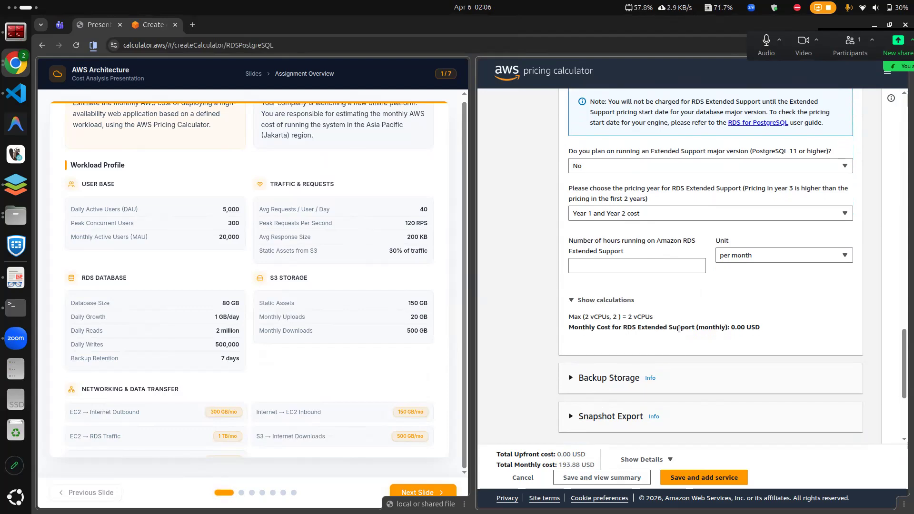
pyautogui.scroll(-3, 679, 328)
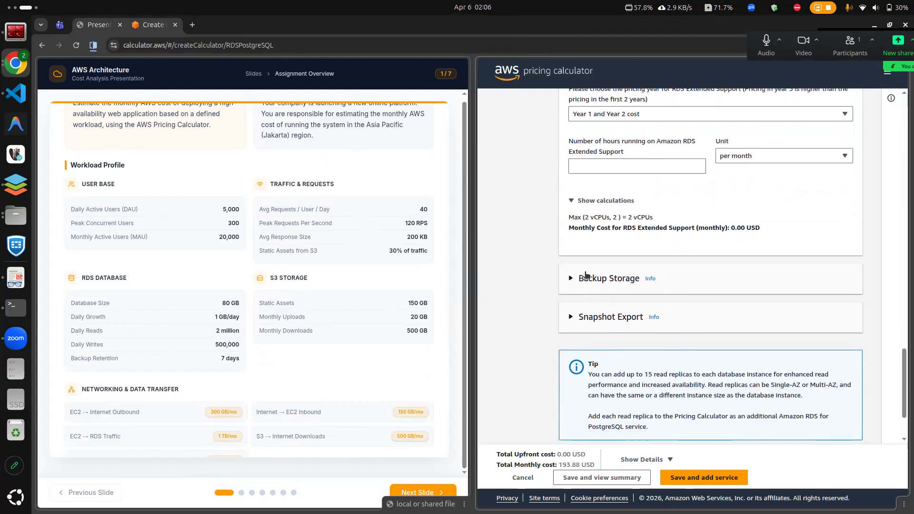
pyautogui.scroll(-2, 527, 279)
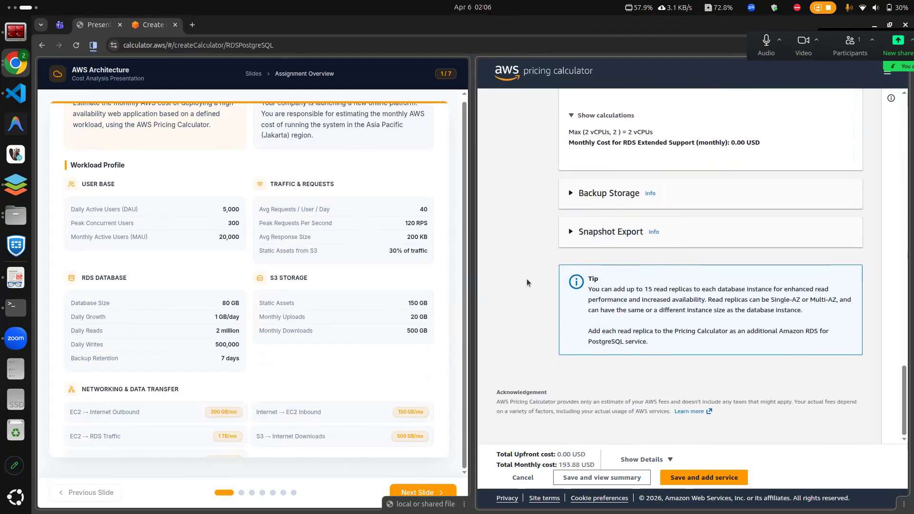
pyautogui.click(708, 478)
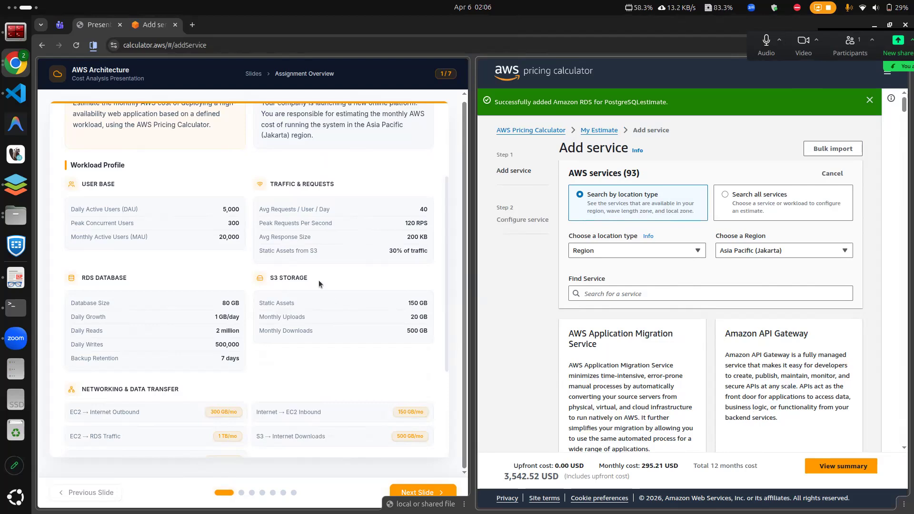
# - Search the available services for S3 and start configuring Amazon Simple Storage Service (S3) for the estimate
pyautogui.click(606, 292)
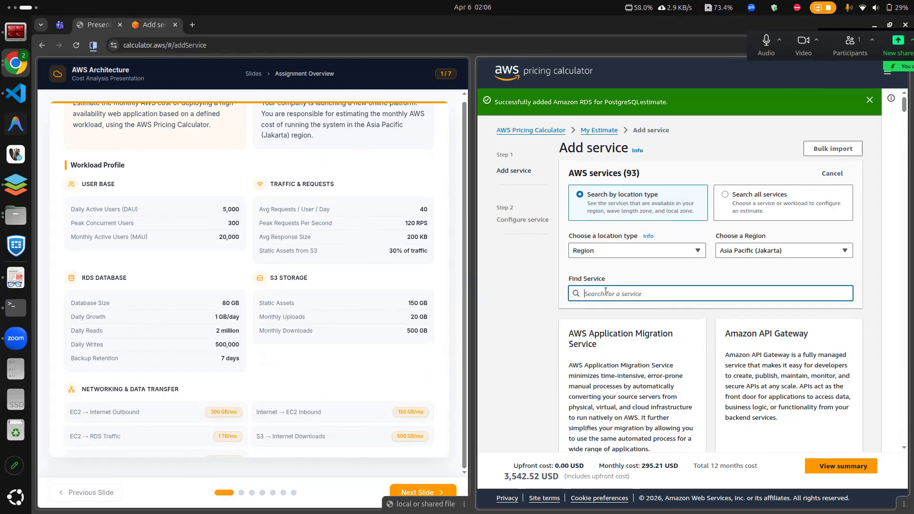
pyautogui.write('s')
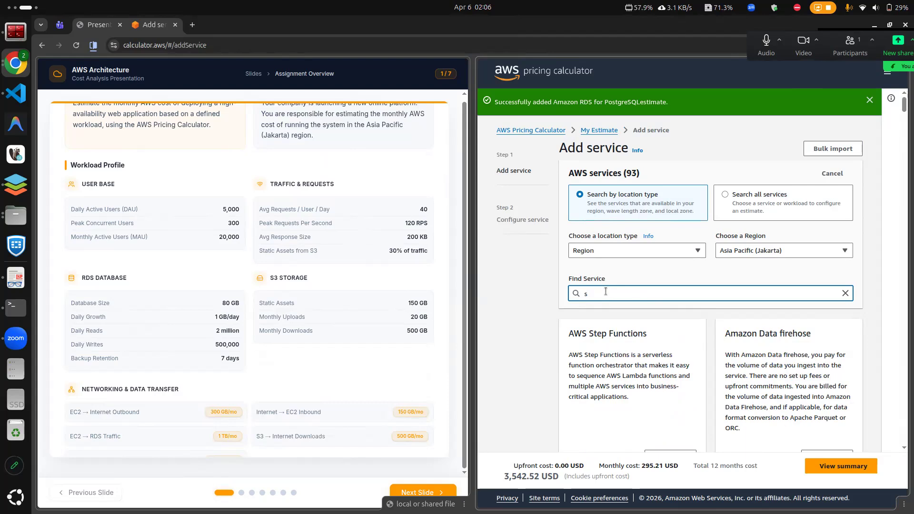
pyautogui.write('3')
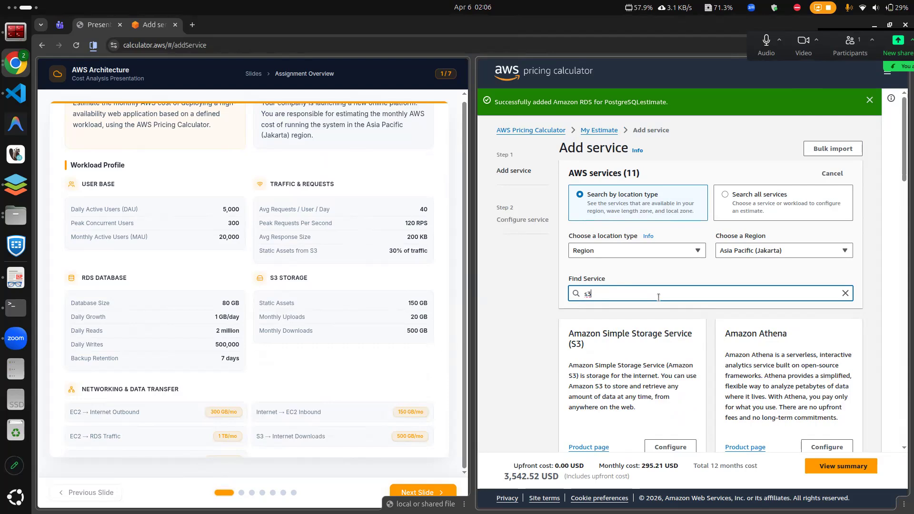
pyautogui.scroll(-2, 637, 324)
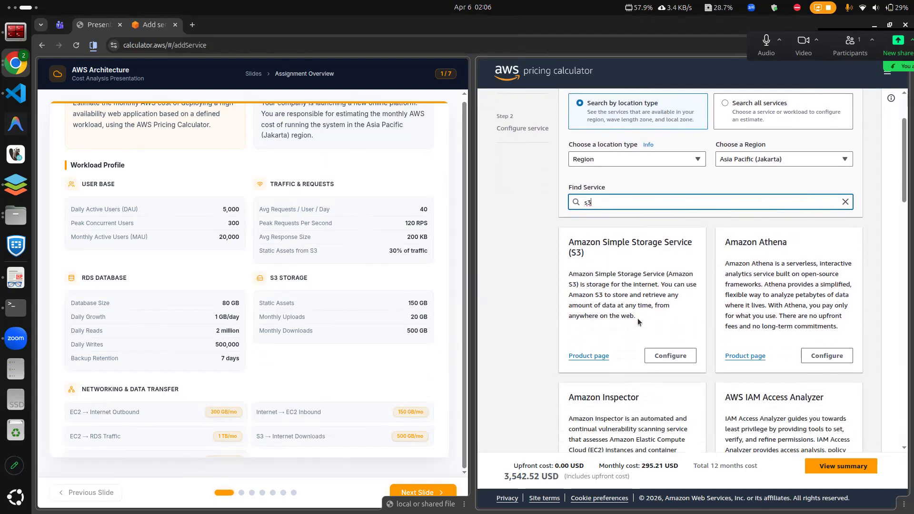
pyautogui.click(666, 355)
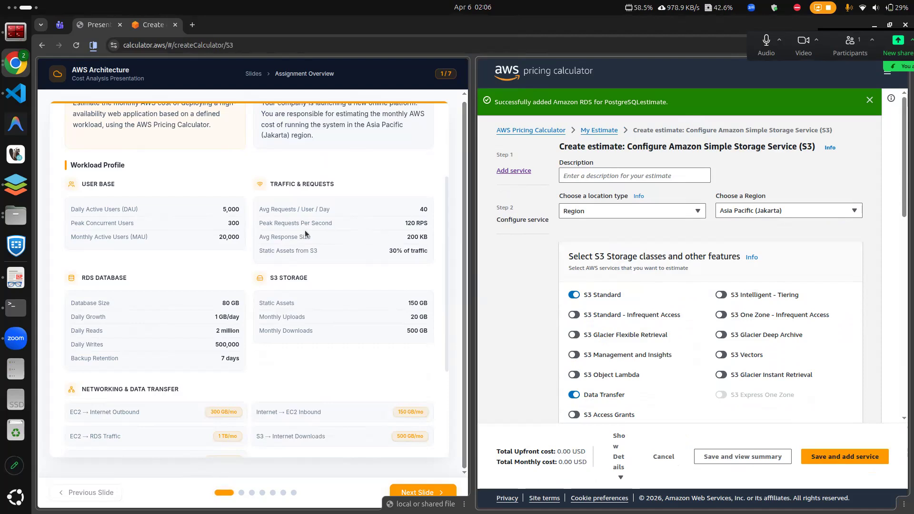
# - Review the S3 storage classes and S3 Standard fields, and compare them with the S3 storage figures in the assignment's workload profile
pyautogui.scroll(3, 305, 234)
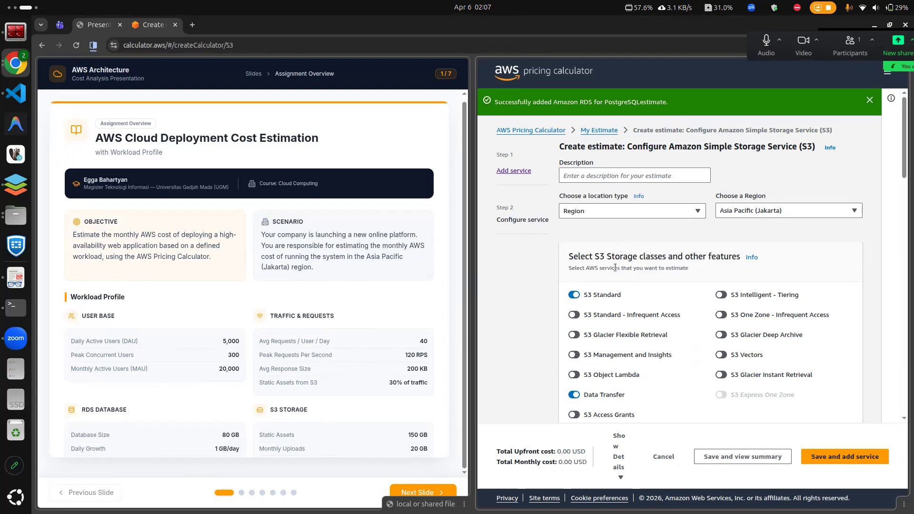
pyautogui.scroll(-1, 615, 268)
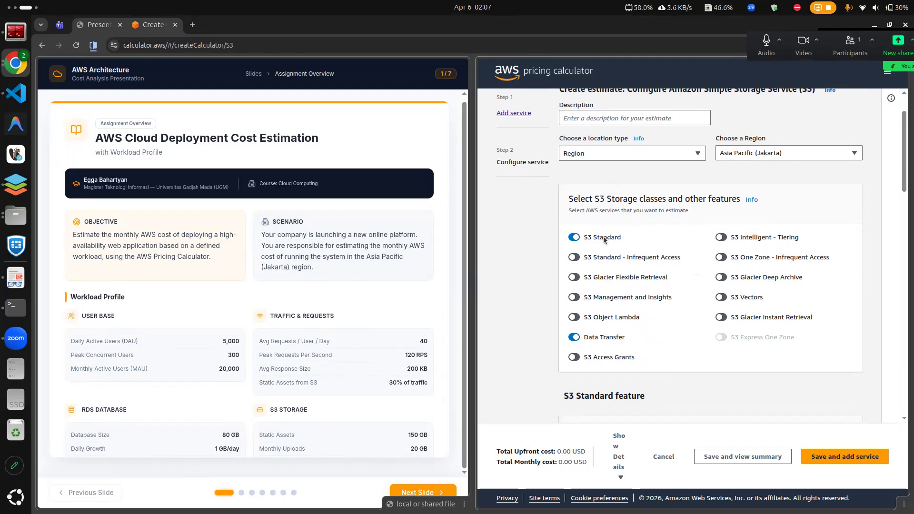
pyautogui.scroll(-3, 604, 237)
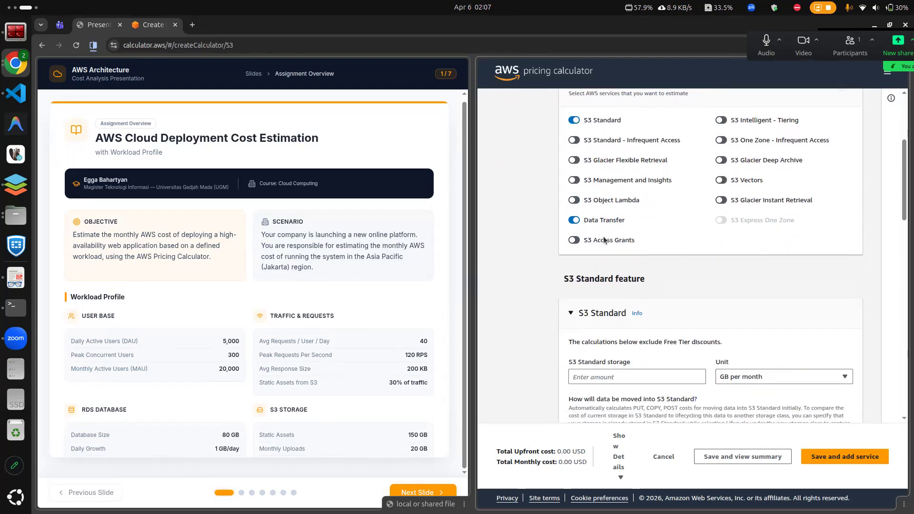
pyautogui.scroll(1, 679, 266)
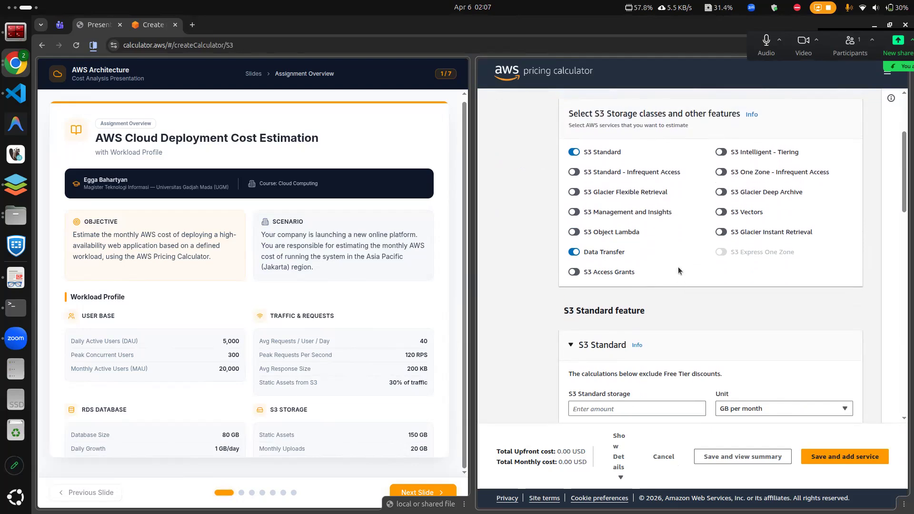
pyautogui.scroll(-3, 678, 268)
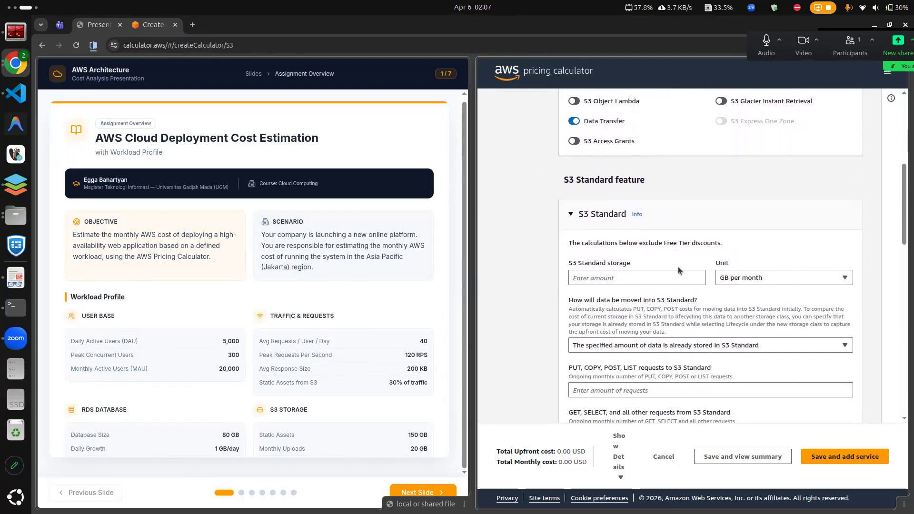
pyautogui.click(653, 271)
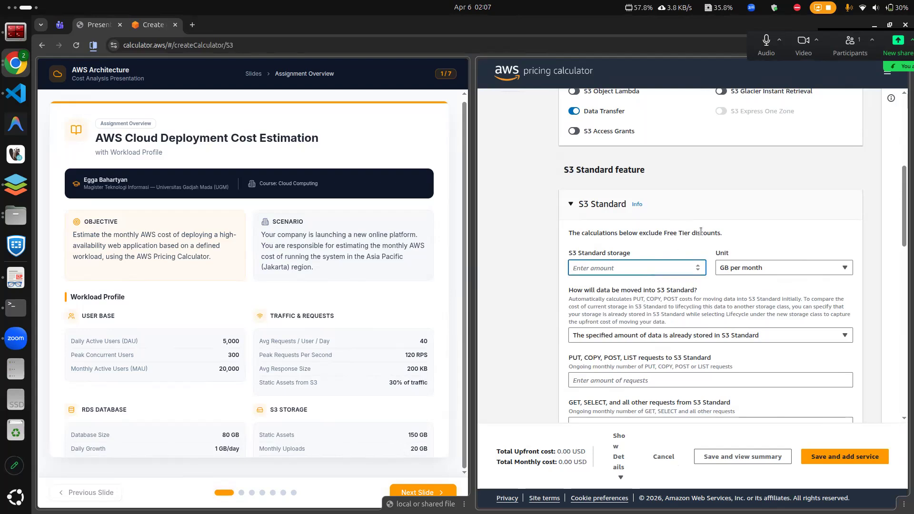
pyautogui.scroll(-2, 700, 231)
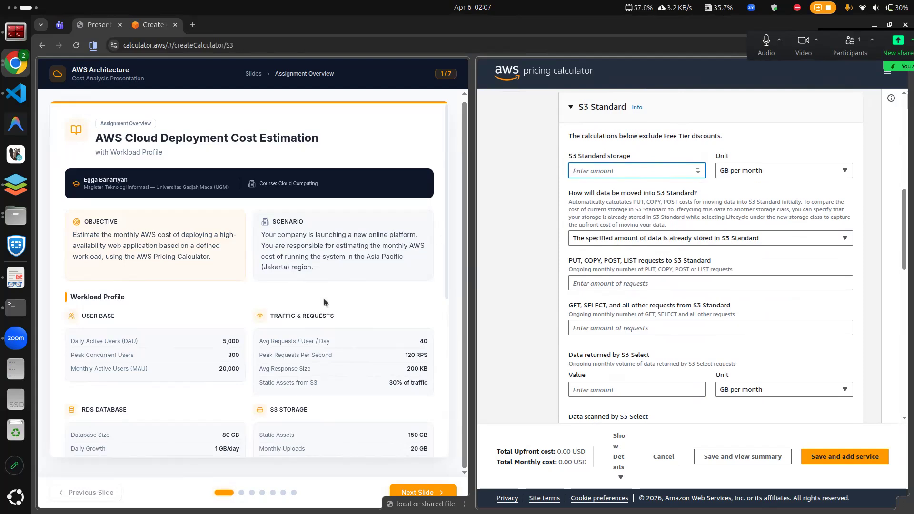
pyautogui.scroll(-2, 342, 334)
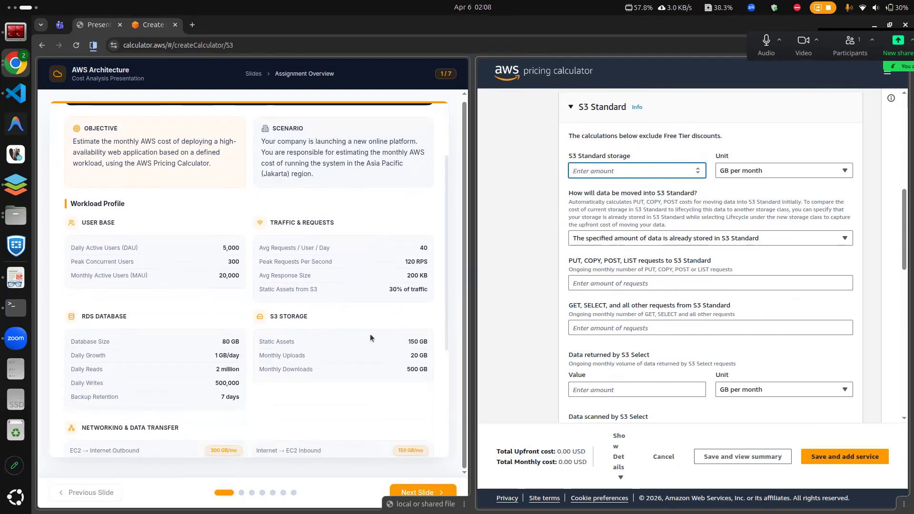
pyautogui.moveTo(299, 341); pyautogui.dragTo(258, 342)
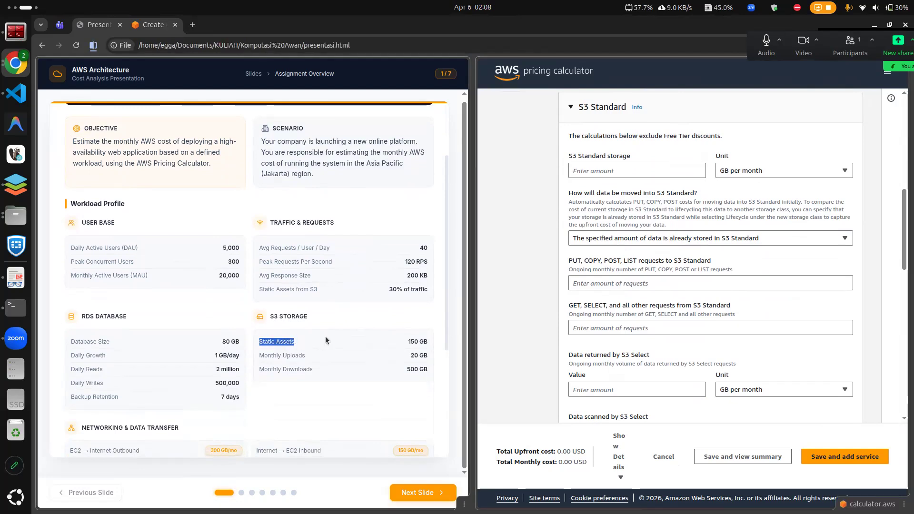
pyautogui.click(326, 341)
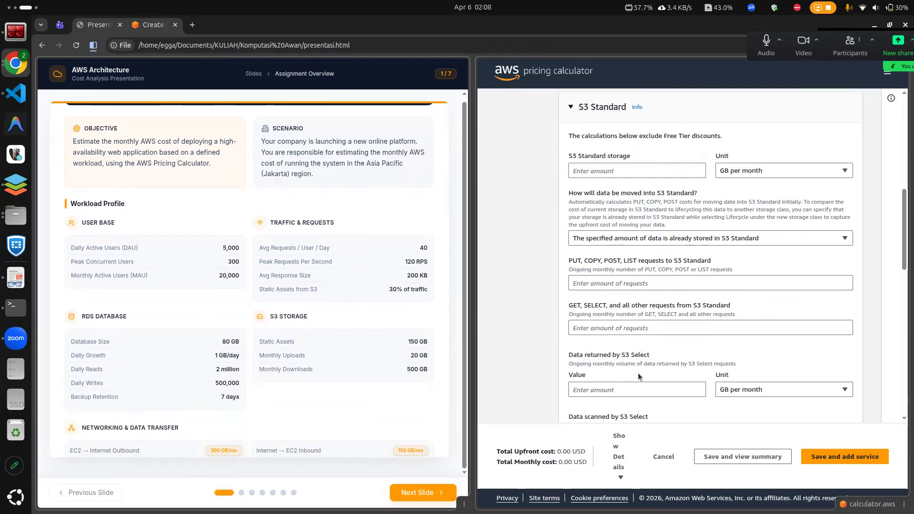
pyautogui.click(630, 396)
pyautogui.write('170')
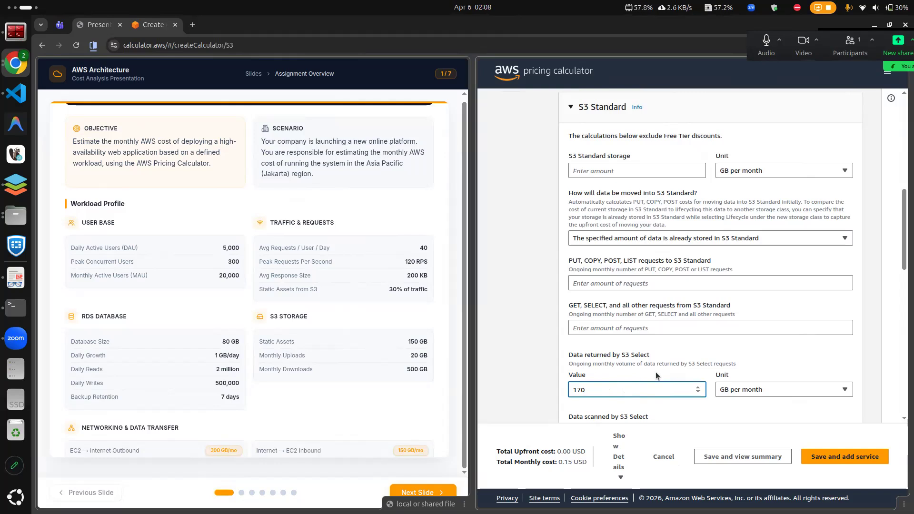
pyautogui.doubleClick(596, 390)
pyautogui.press('BackSpace')
# - Set S3 Standard storage to 170 GB per month, with data moved in through PUT, COPY, POST requests to S3 Standard
pyautogui.click(628, 173)
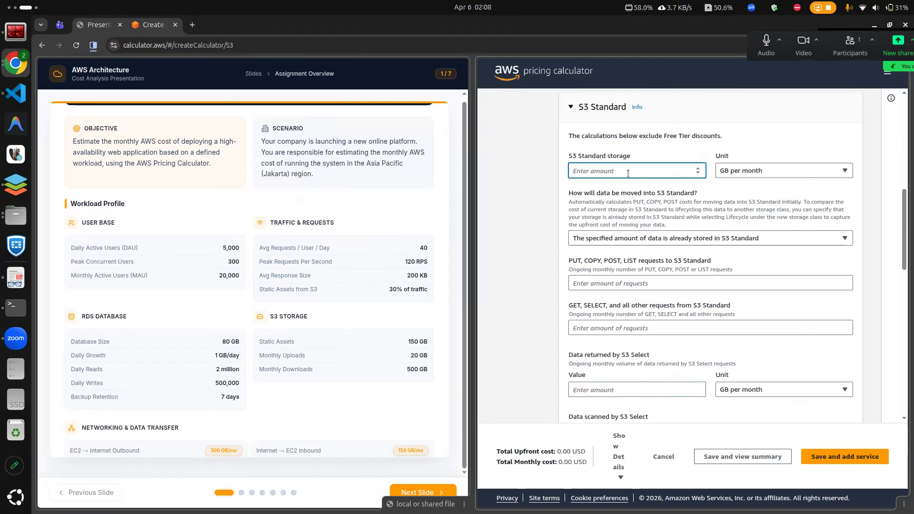
pyautogui.write('170')
pyautogui.click(647, 240)
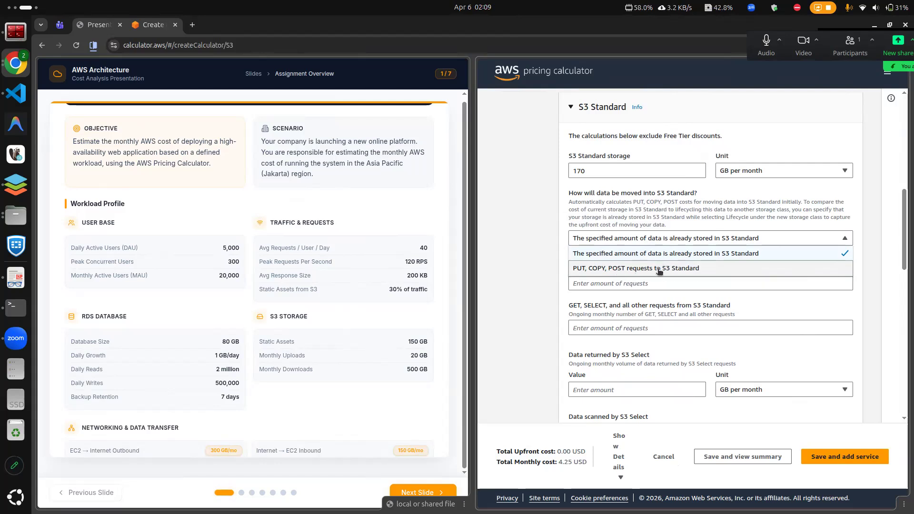
pyautogui.click(679, 263)
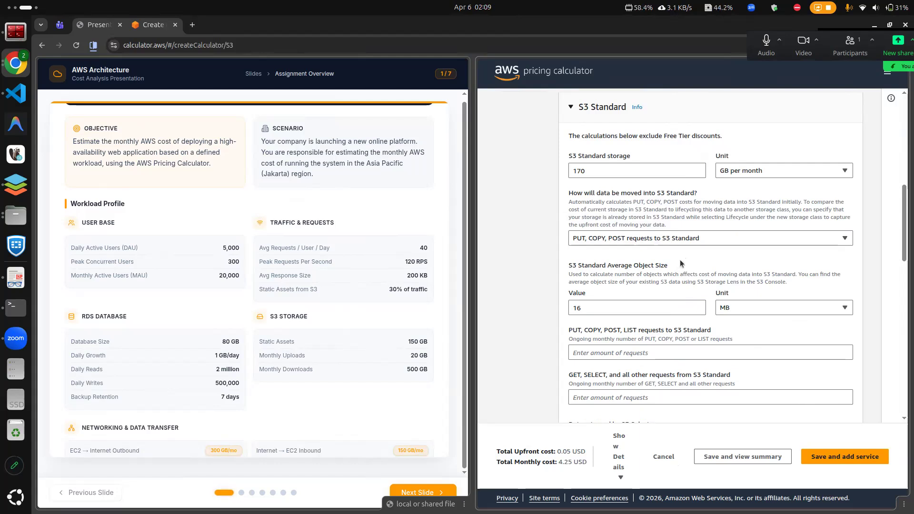
# - Set the monthly PUT, COPY, POST, LIST requests to S3 Standard to 1000000
pyautogui.scroll(-1, 681, 263)
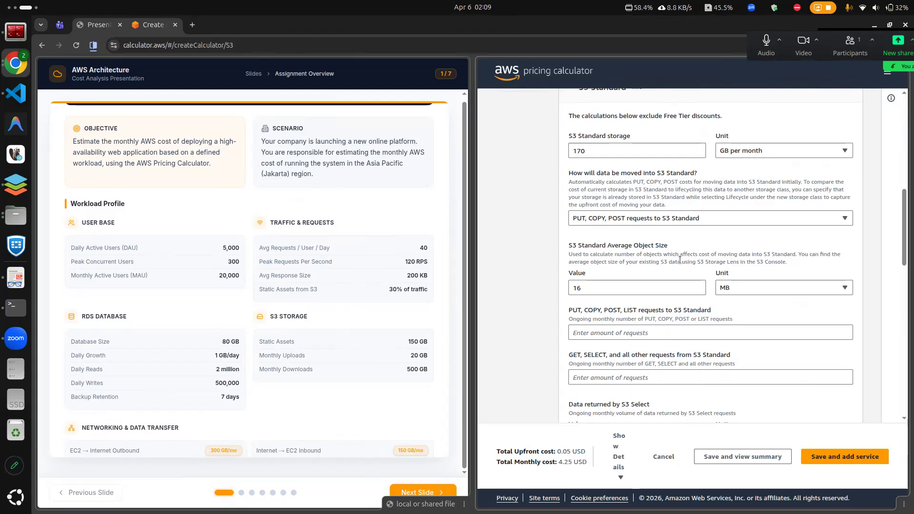
pyautogui.click(733, 292)
pyautogui.click(728, 333)
pyautogui.click(648, 292)
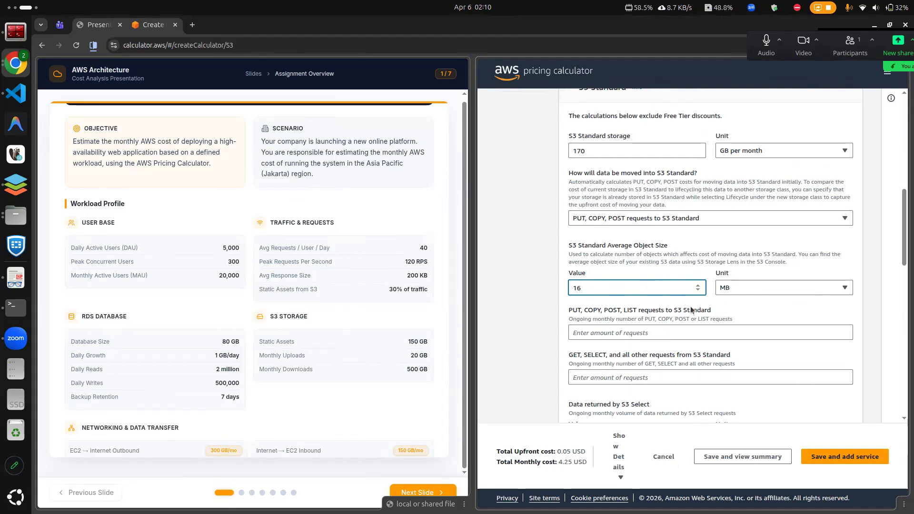
pyautogui.click(727, 333)
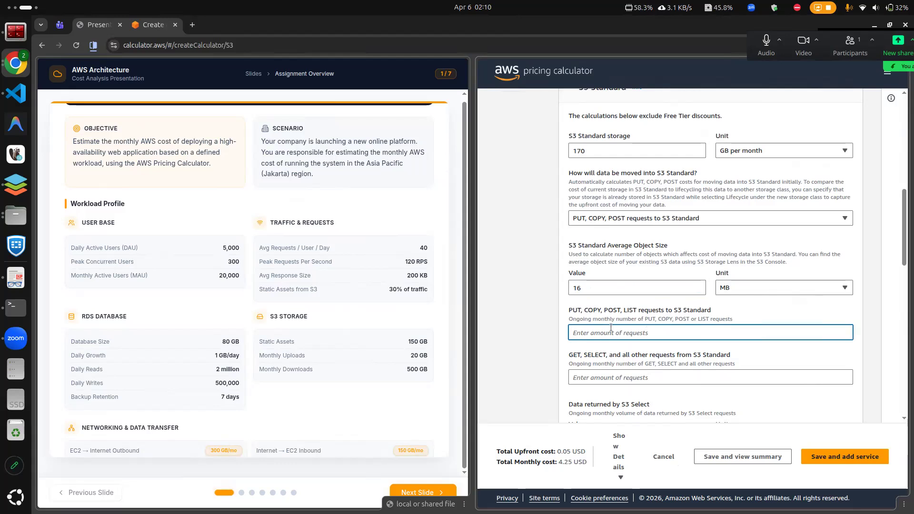
pyautogui.scroll(-2, 578, 326)
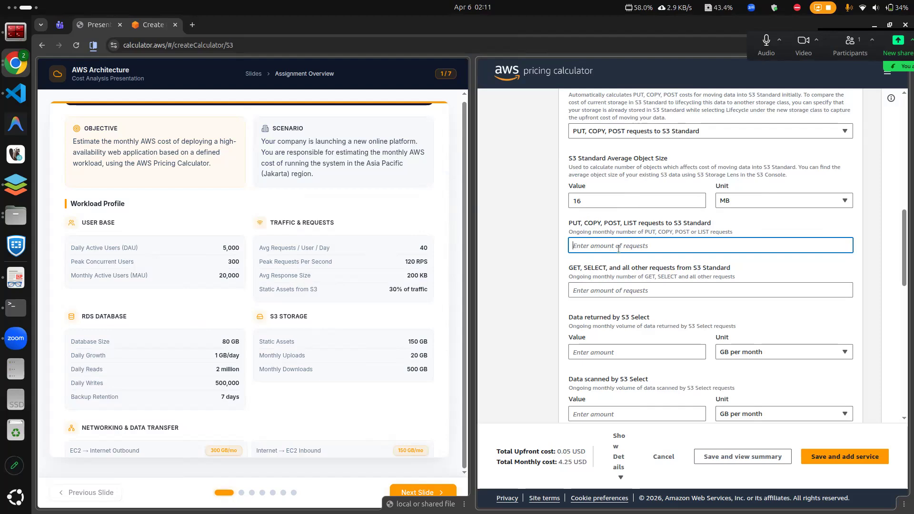
pyautogui.write('1000000')
# - Set the S3 Standard average object size to 20 KB
pyautogui.click(618, 201)
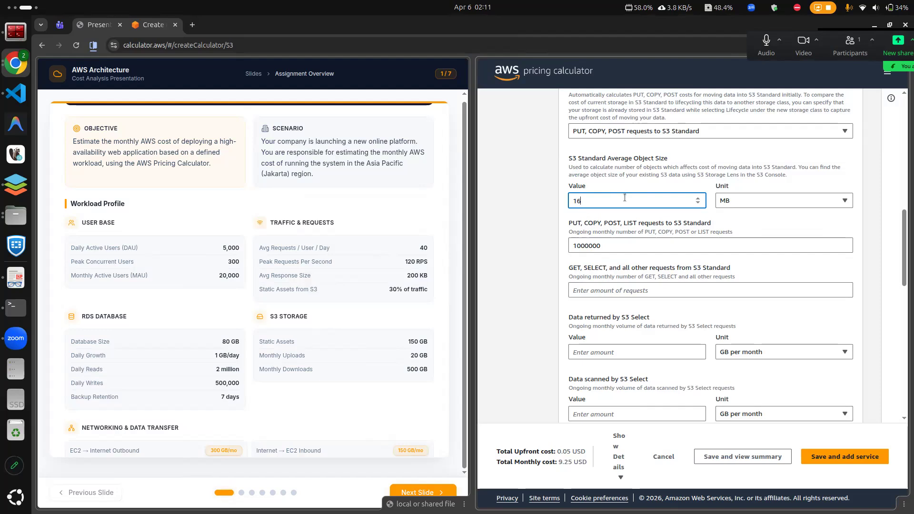
pyautogui.click(758, 202)
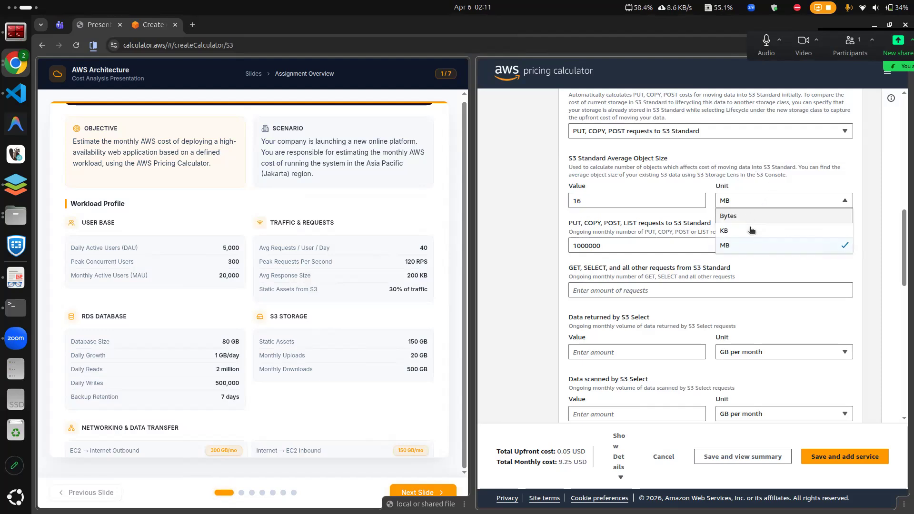
pyautogui.click(751, 233)
pyautogui.click(624, 199)
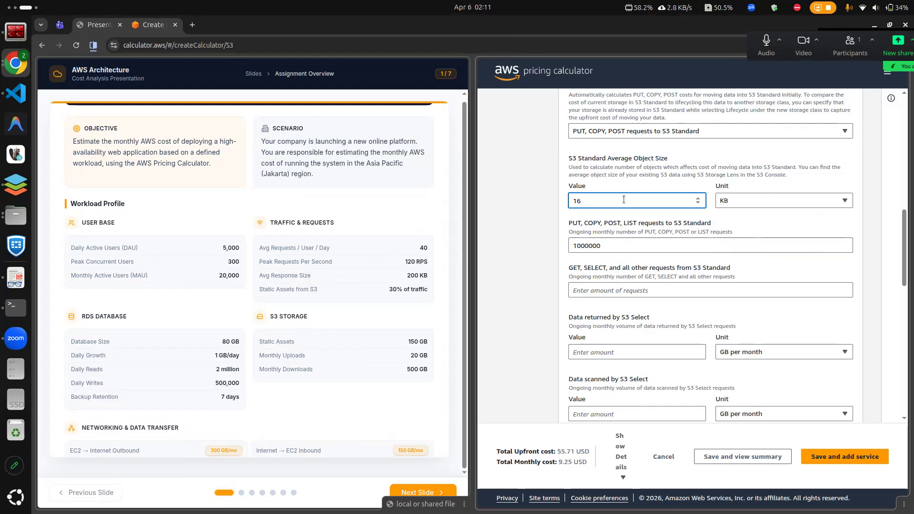
pyautogui.press('BackSpace')
pyautogui.press('BackSpace')
pyautogui.write('20')
pyautogui.click(766, 215)
# - Set the monthly GET, SELECT and all other requests from S3 Standard to 1800000
pyautogui.scroll(-2, 730, 226)
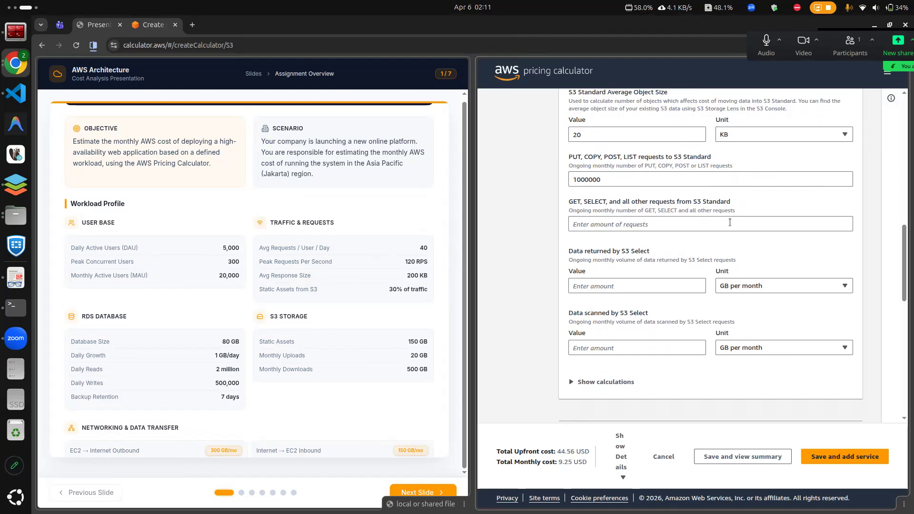
pyautogui.click(605, 229)
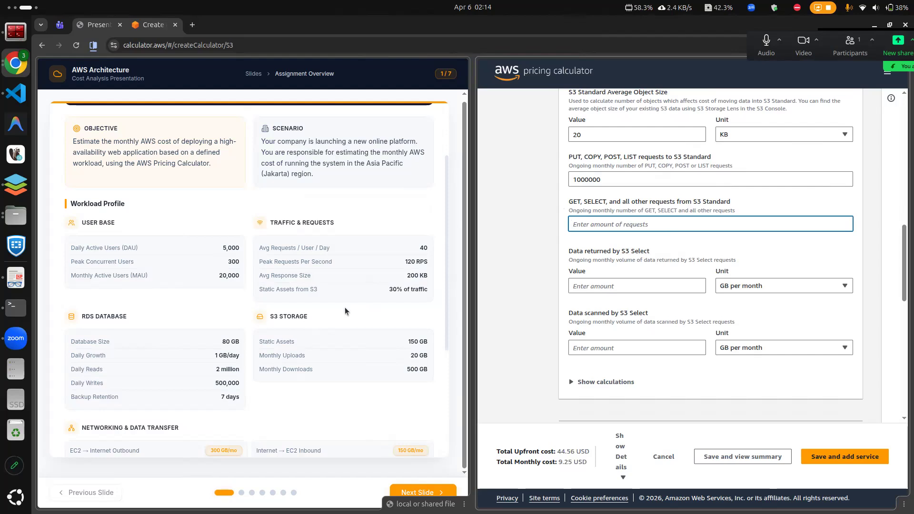
pyautogui.click(595, 344)
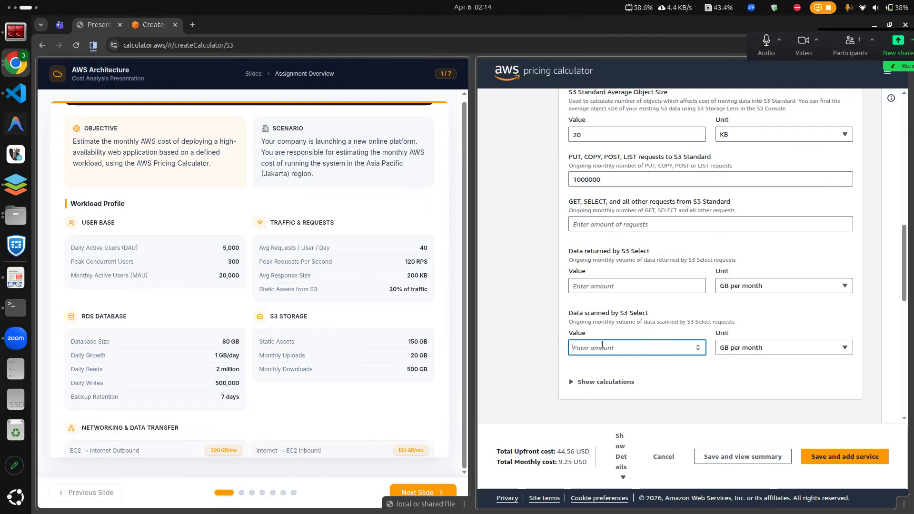
pyautogui.click(592, 286)
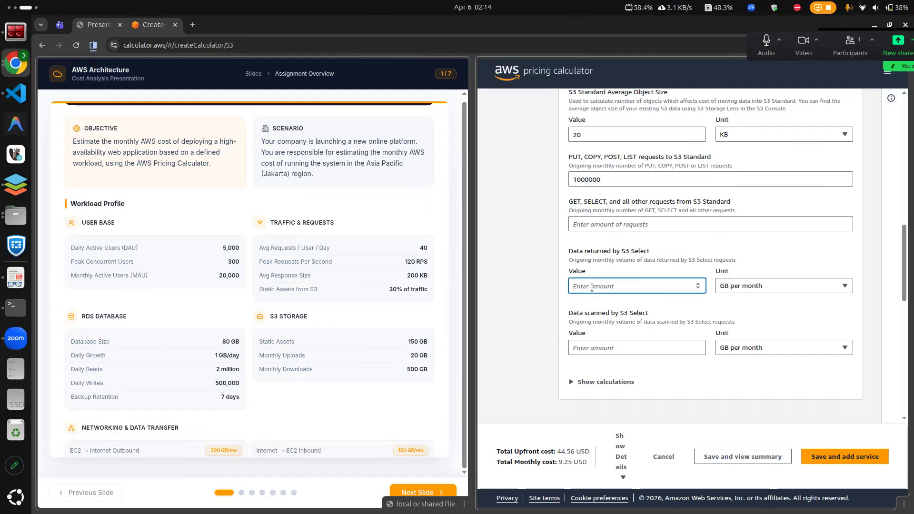
pyautogui.click(604, 225)
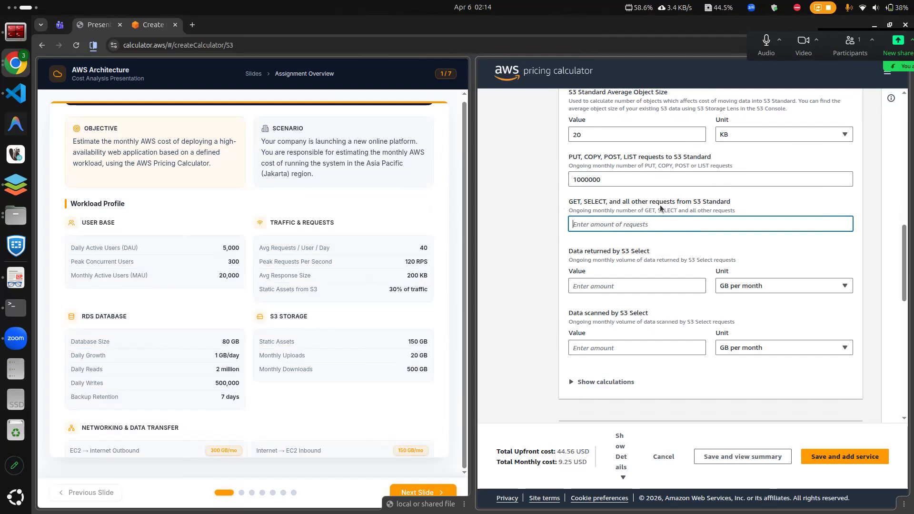
pyautogui.write('1800000')
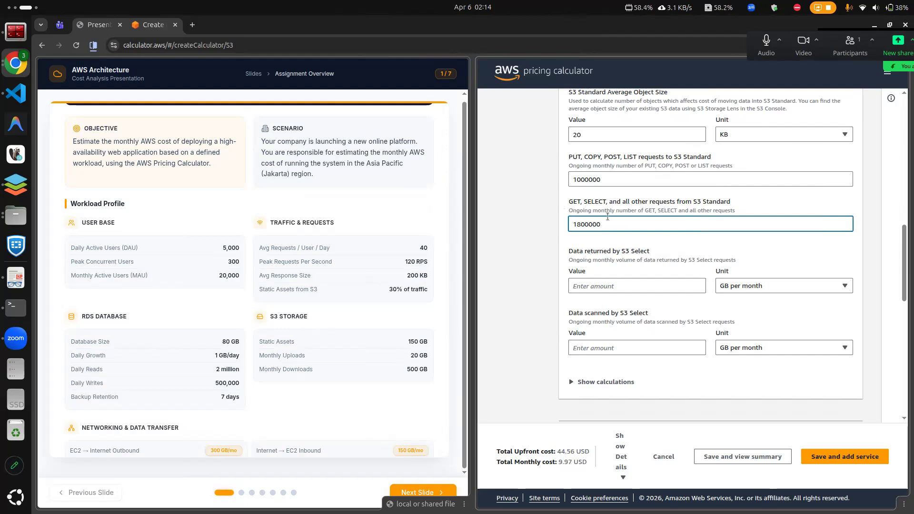
pyautogui.press('Left')
pyautogui.press('Left')
pyautogui.press('Left')
# - Set the data returned and data scanned by S3 Select to 0 GB per month and add the S3 service to the estimate
pyautogui.click(625, 281)
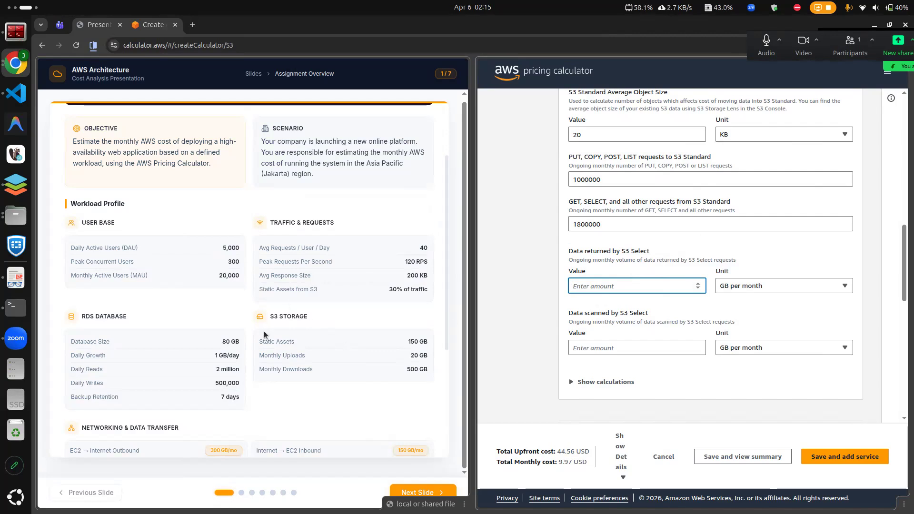
pyautogui.moveTo(259, 343); pyautogui.dragTo(308, 344)
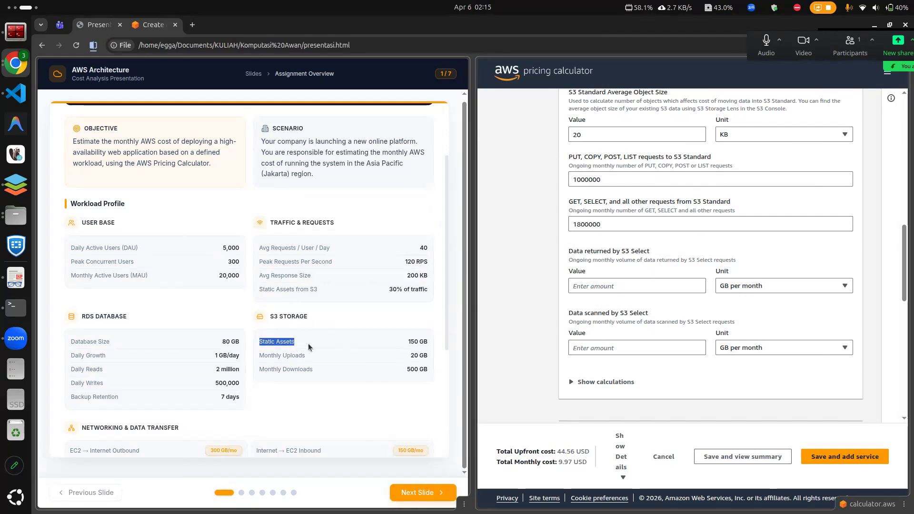
pyautogui.click(597, 287)
pyautogui.write('0')
pyautogui.click(642, 351)
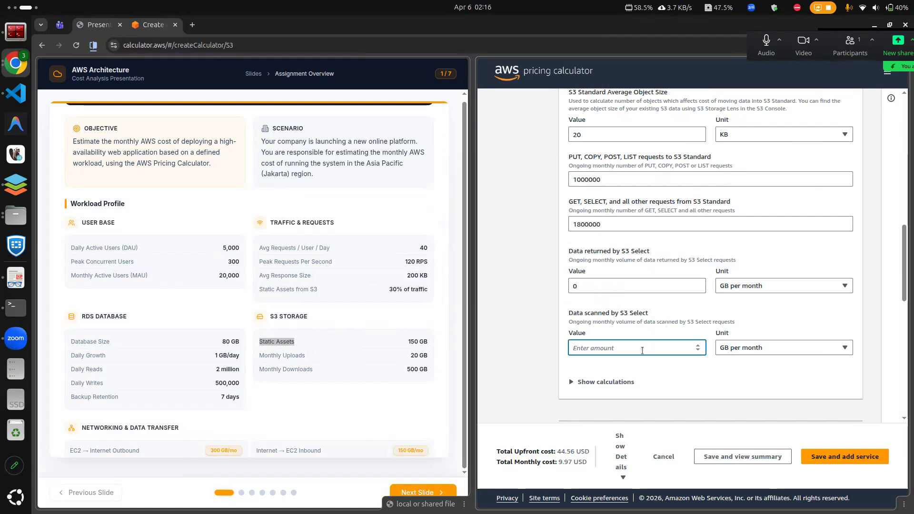
pyautogui.write('0')
pyautogui.click(841, 457)
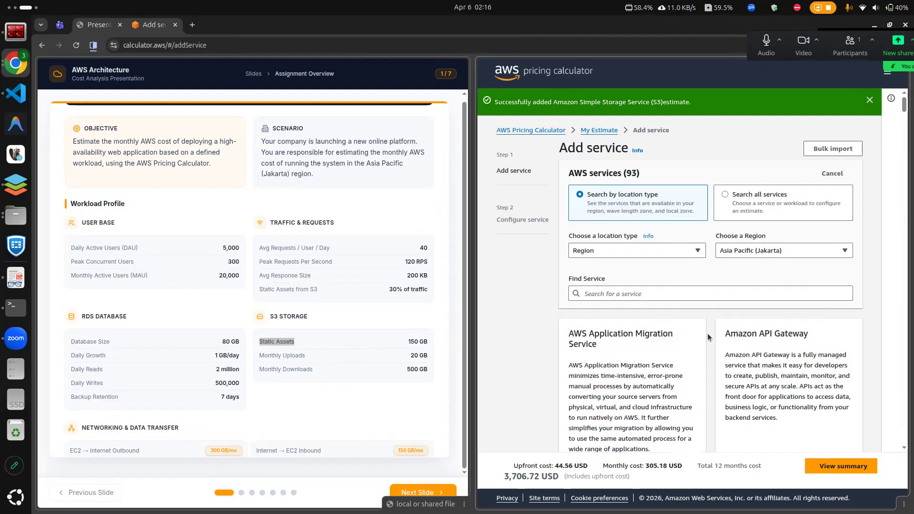
# - Search the services for "data trans" and start configuring AWS Data Transfer for Asia Pacific (Jakarta)
pyautogui.scroll(-2, 707, 333)
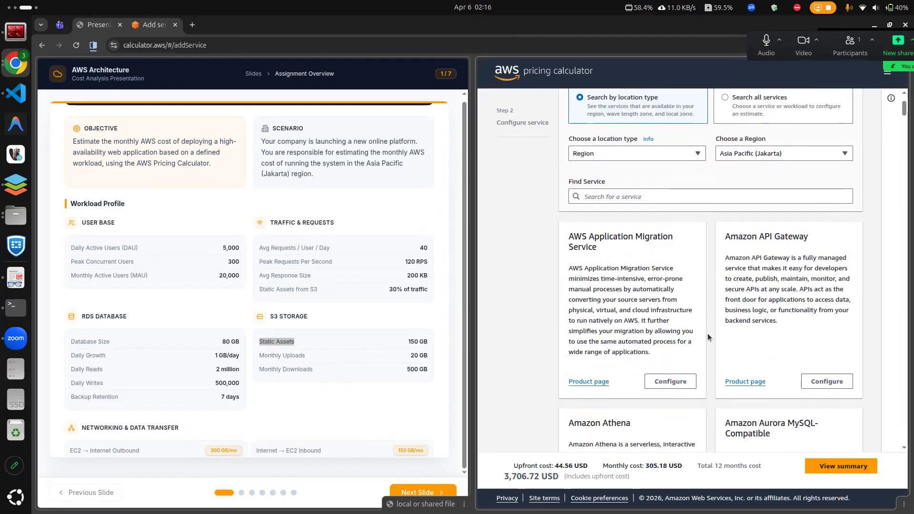
pyautogui.scroll(2, 707, 333)
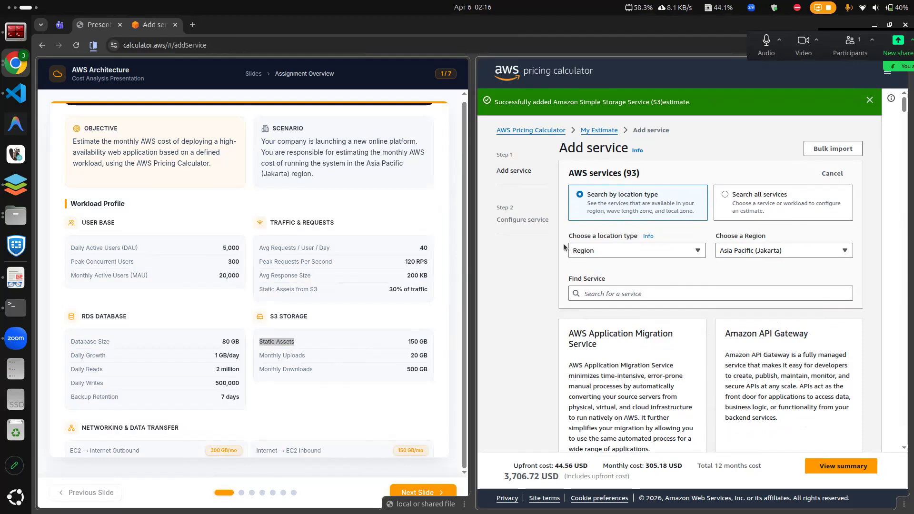
pyautogui.click(627, 294)
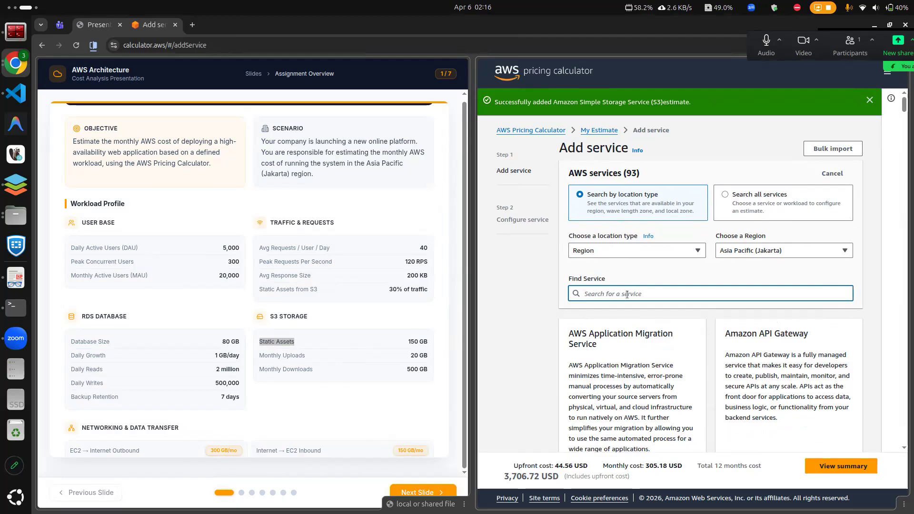
pyautogui.write('data tra')
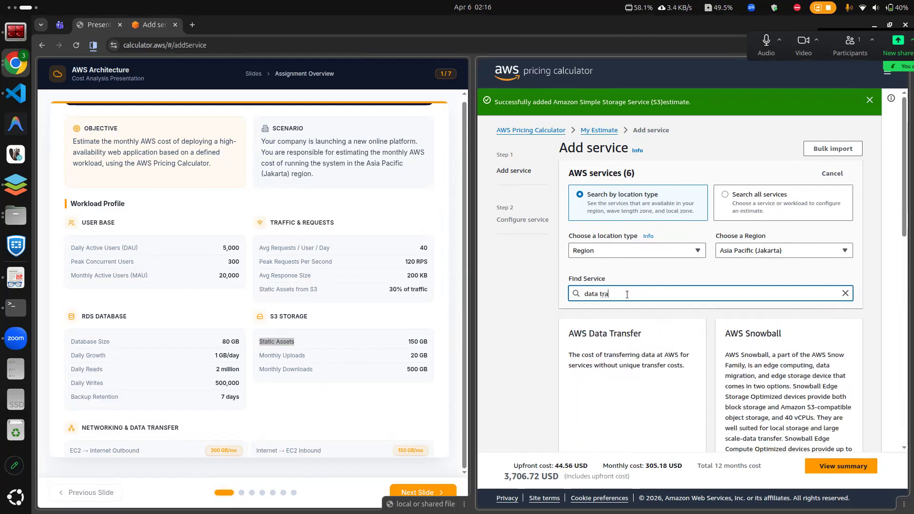
pyautogui.write('ns')
pyautogui.scroll(-3, 636, 341)
pyautogui.click(662, 359)
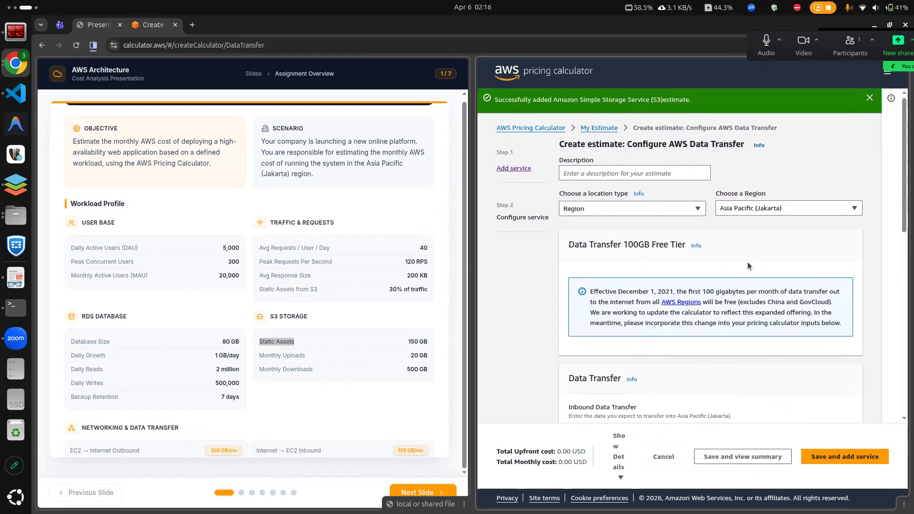
# - Choose Internet (free) as the source of the inbound data transfer
pyautogui.scroll(-3, 747, 265)
pyautogui.scroll(-1, 747, 266)
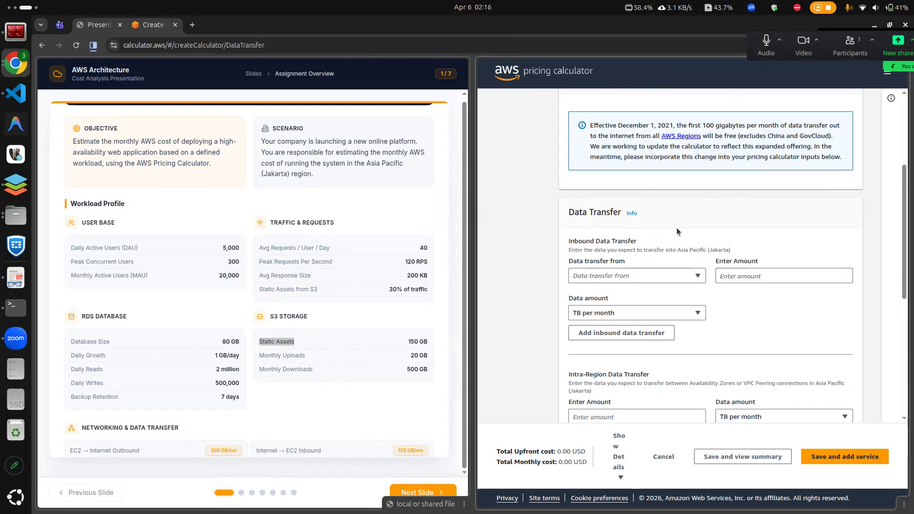
pyautogui.scroll(-2, 676, 228)
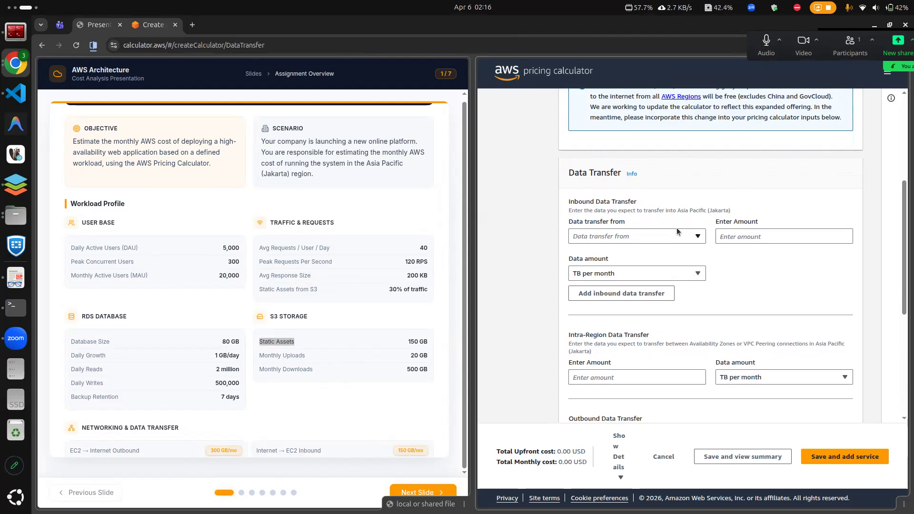
pyautogui.scroll(4, 594, 174)
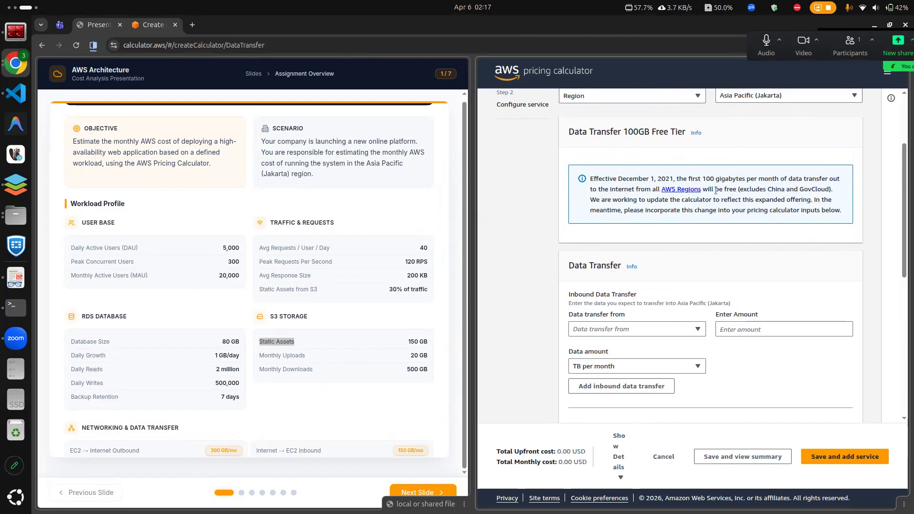
pyautogui.moveTo(715, 190); pyautogui.dragTo(778, 190)
pyautogui.click(739, 192)
pyautogui.click(644, 328)
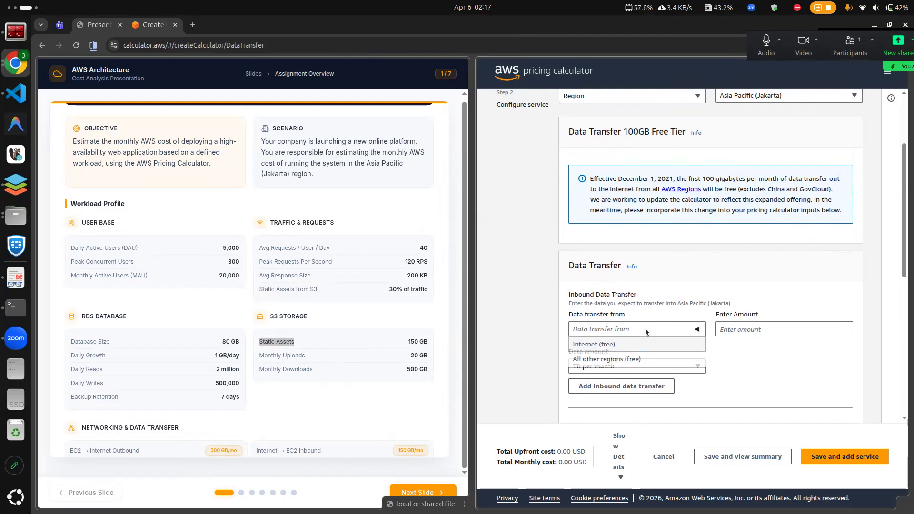
pyautogui.click(625, 345)
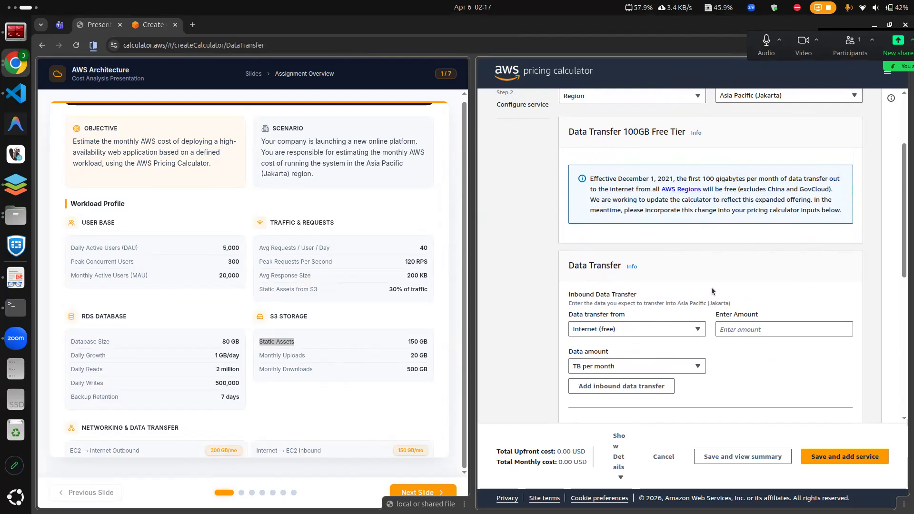
# - Set the inbound data transfer amount to 150 GB per month, following the Internet to EC2 inbound figure in the assignment
pyautogui.click(770, 332)
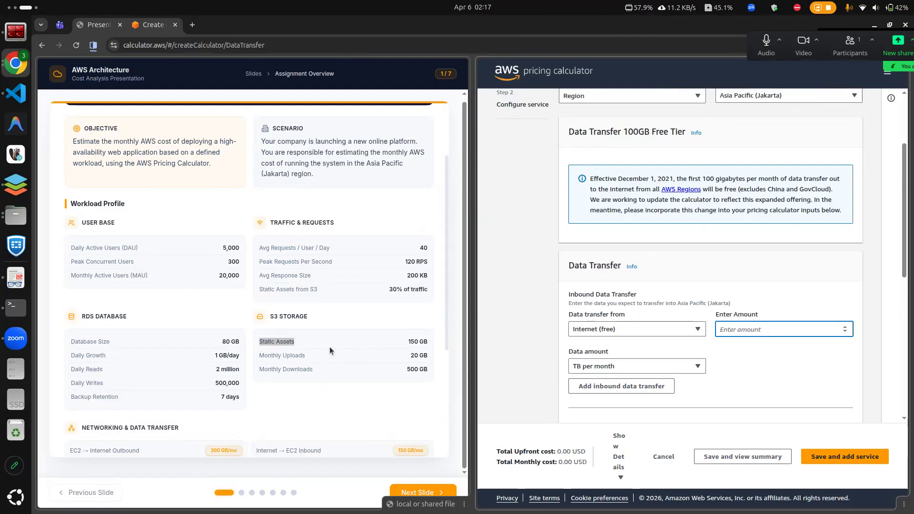
pyautogui.scroll(-3, 329, 348)
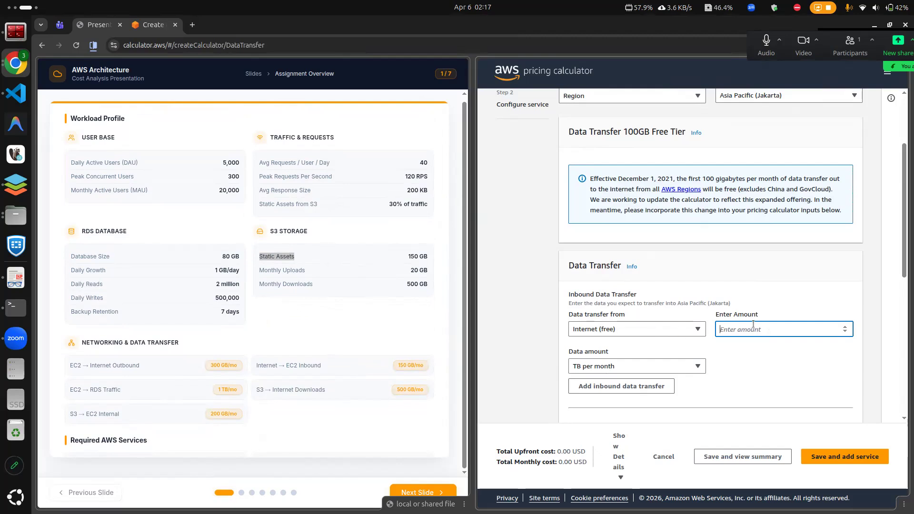
pyautogui.write('150')
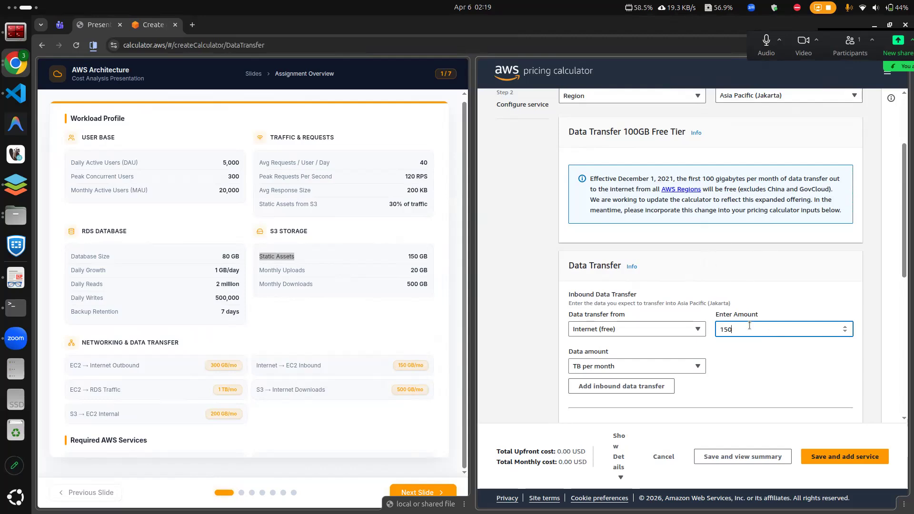
pyautogui.scroll(-3, 749, 325)
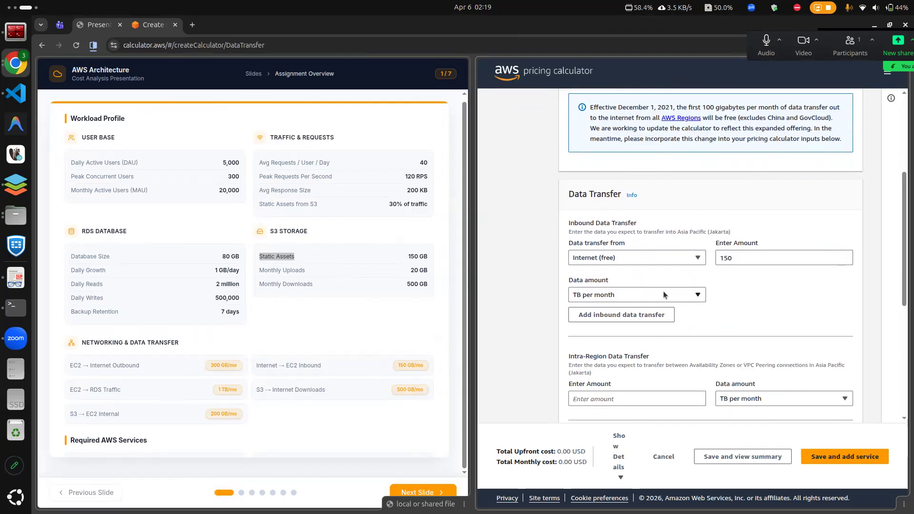
pyautogui.click(664, 295)
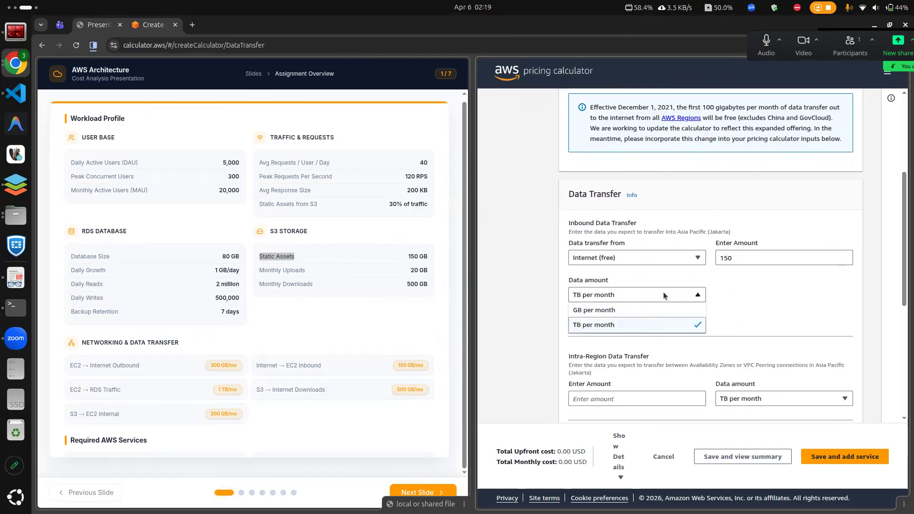
pyautogui.click(618, 310)
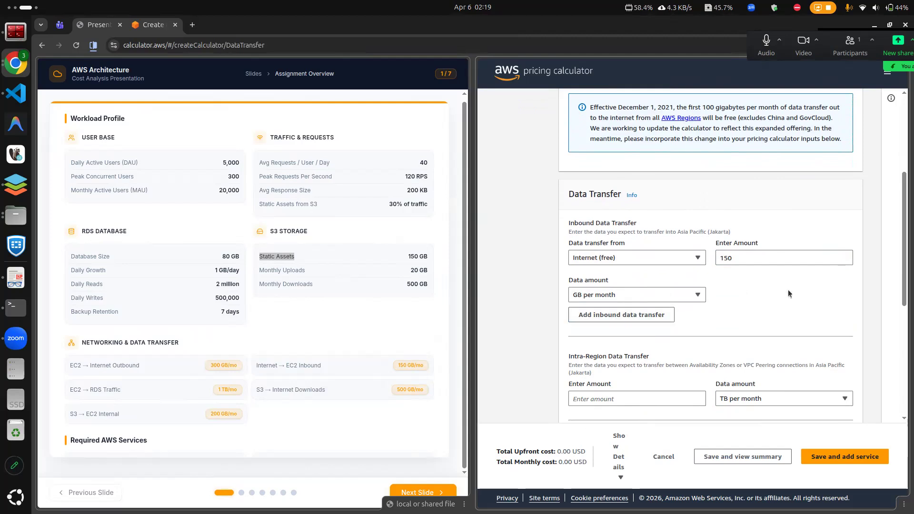
# - Set the intra-region data transfer to 1200 GB per month
pyautogui.scroll(-3, 788, 293)
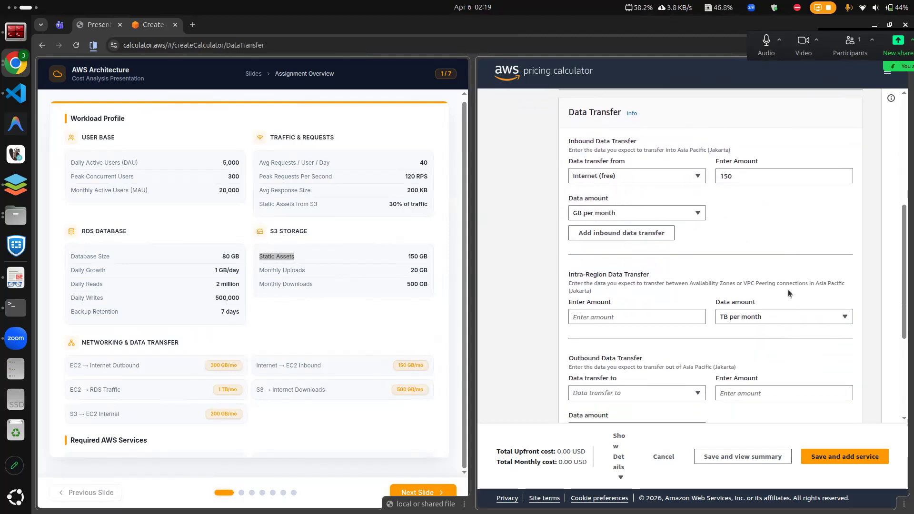
pyautogui.scroll(-1, 788, 292)
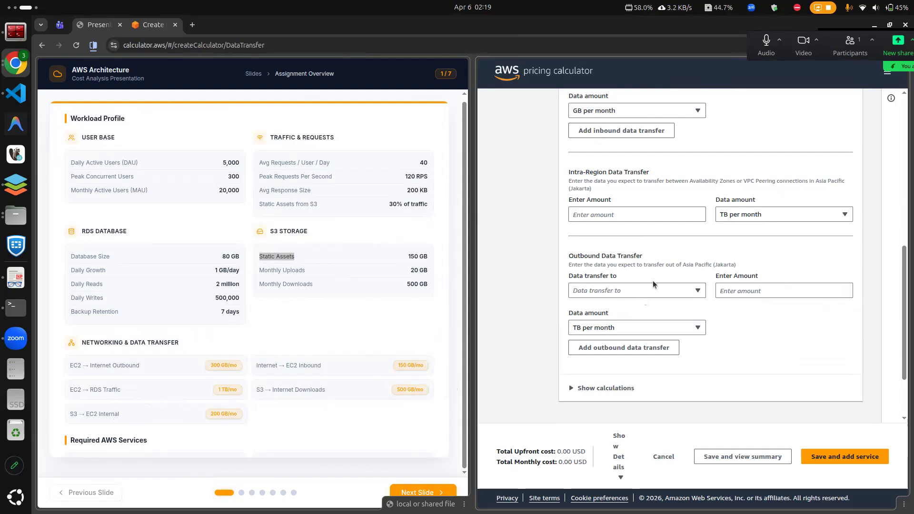
pyautogui.scroll(1, 654, 283)
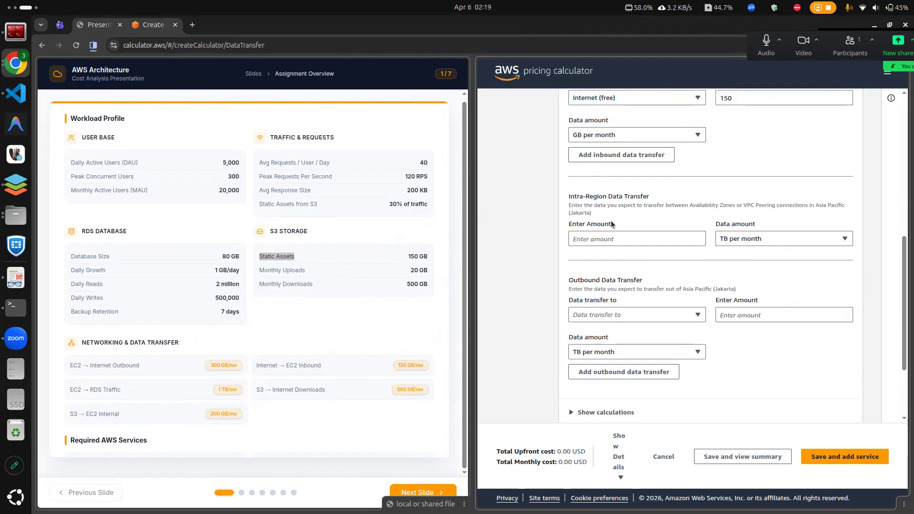
pyautogui.click(628, 236)
pyautogui.write('1')
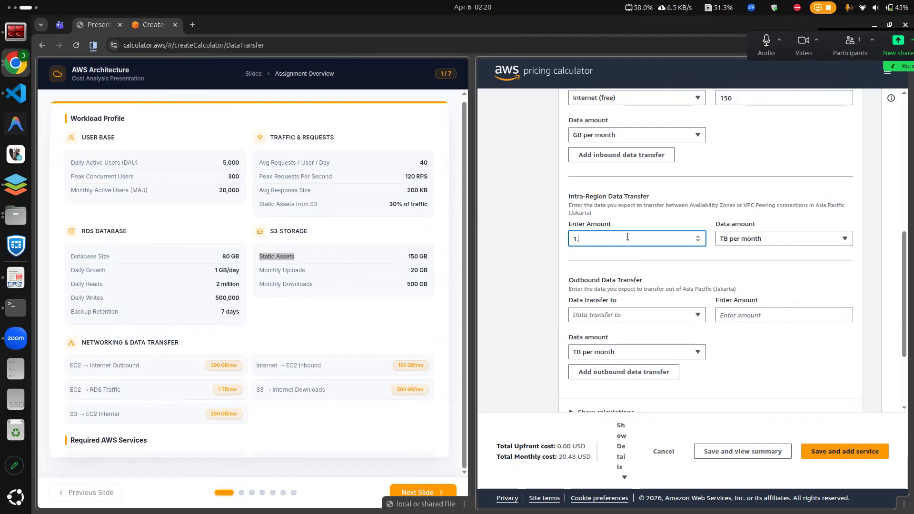
pyautogui.write('.2')
pyautogui.press('BackSpace')
pyautogui.press('BackSpace')
pyautogui.write('200')
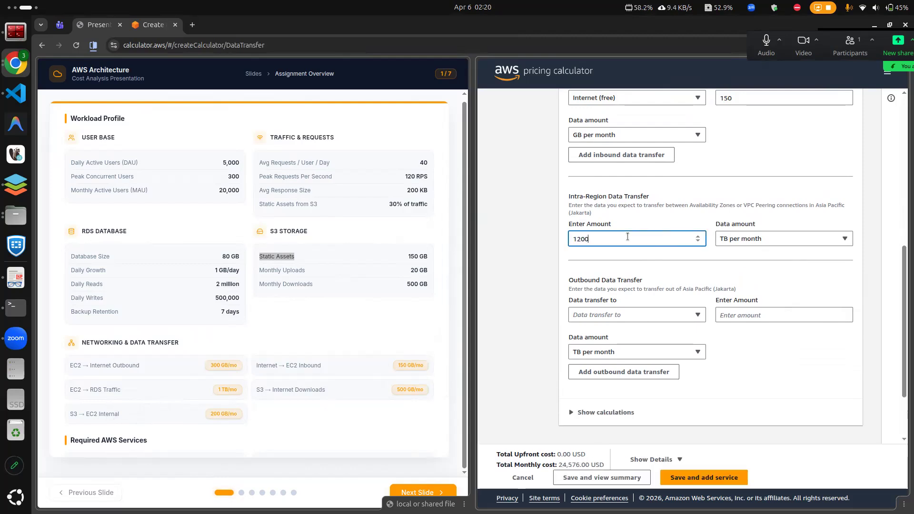
pyautogui.click(720, 243)
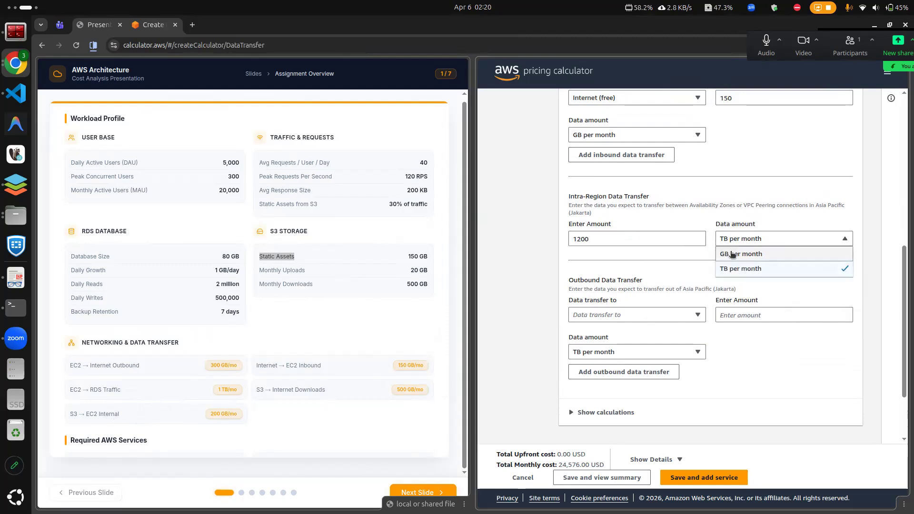
pyautogui.click(728, 254)
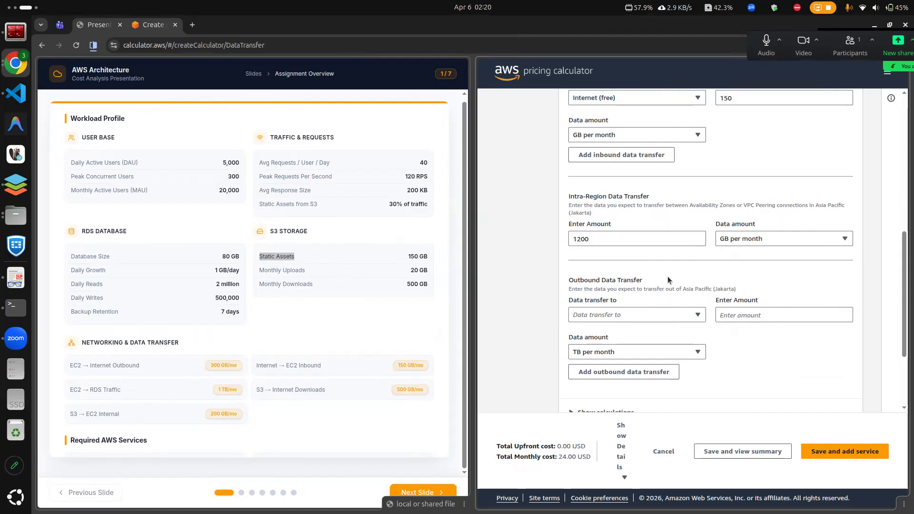
# - Set the outbound data transfer to Internet (0.09 USD - 0.13 USD per GB) with an amount of 800 GB per month
pyautogui.scroll(-2, 659, 277)
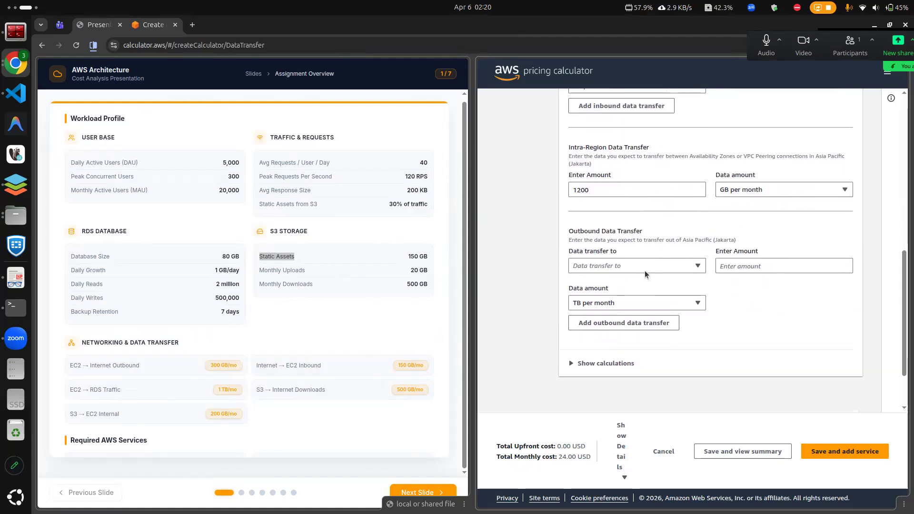
pyautogui.click(635, 269)
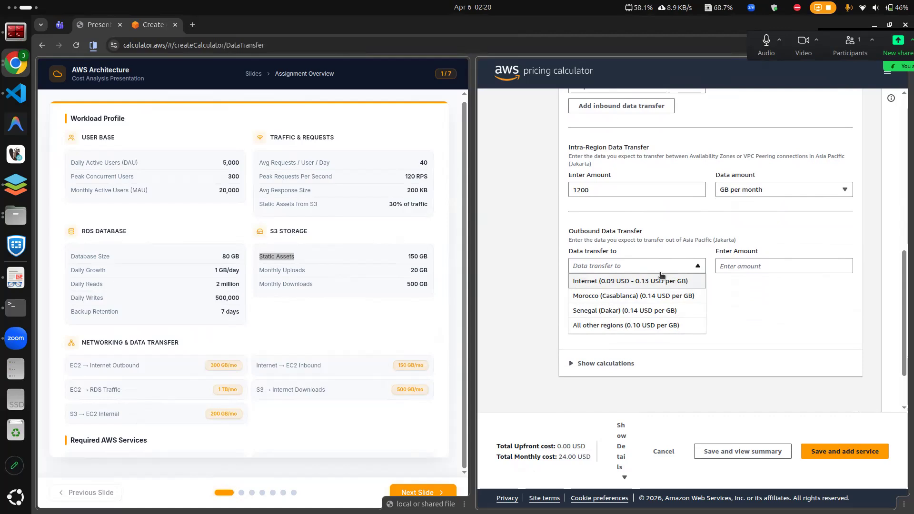
pyautogui.click(651, 282)
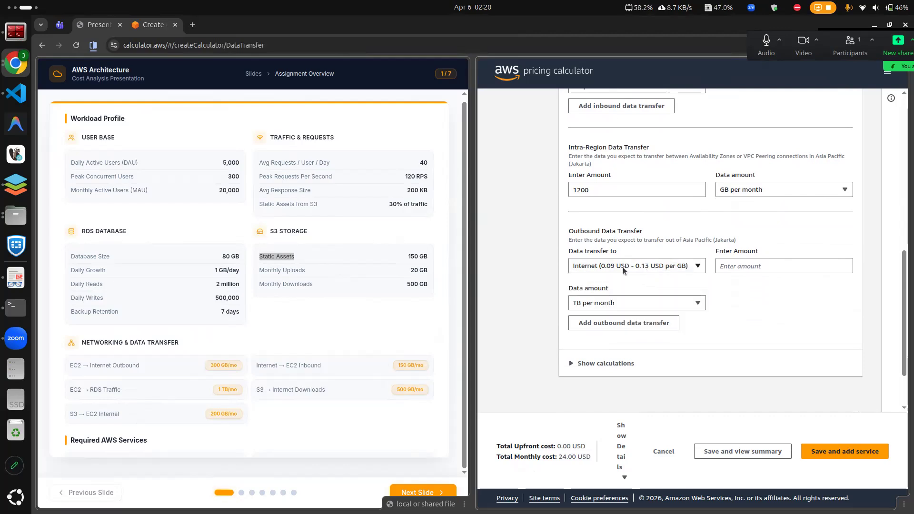
pyautogui.click(740, 268)
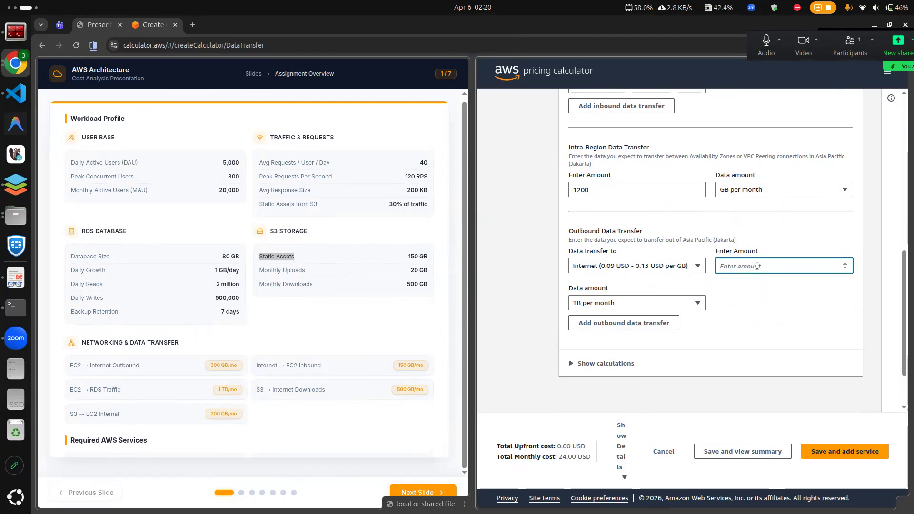
pyautogui.write('800')
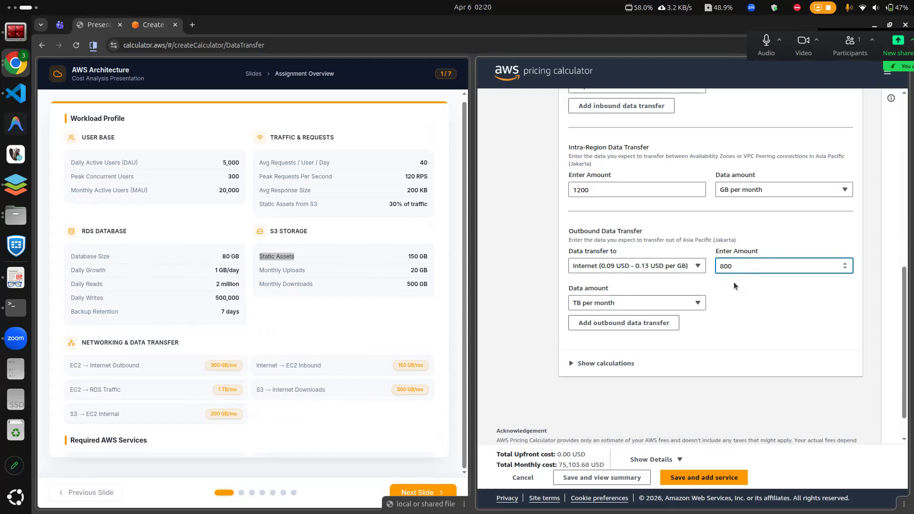
pyautogui.click(686, 307)
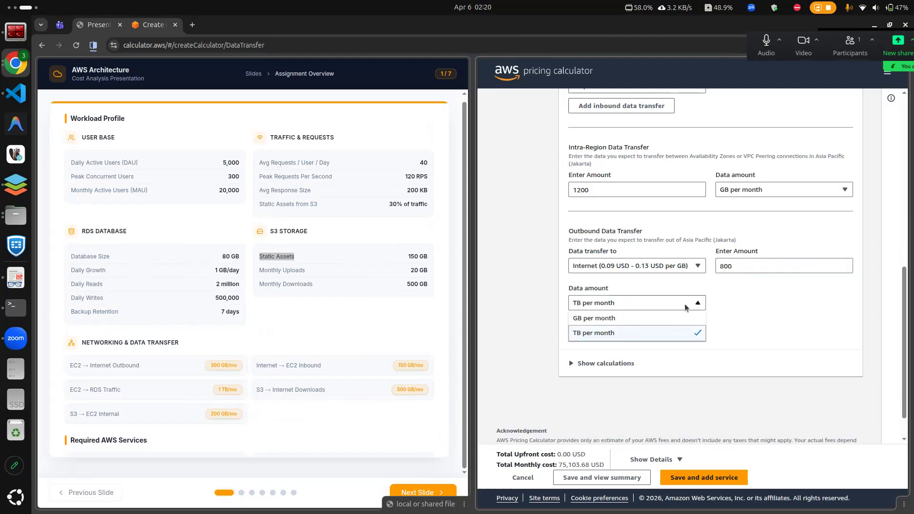
pyautogui.click(619, 318)
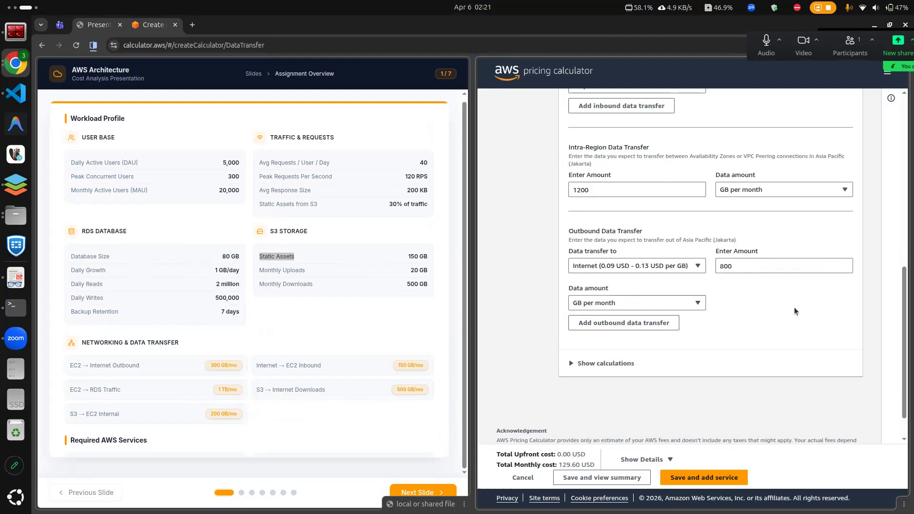
pyautogui.scroll(-2, 794, 310)
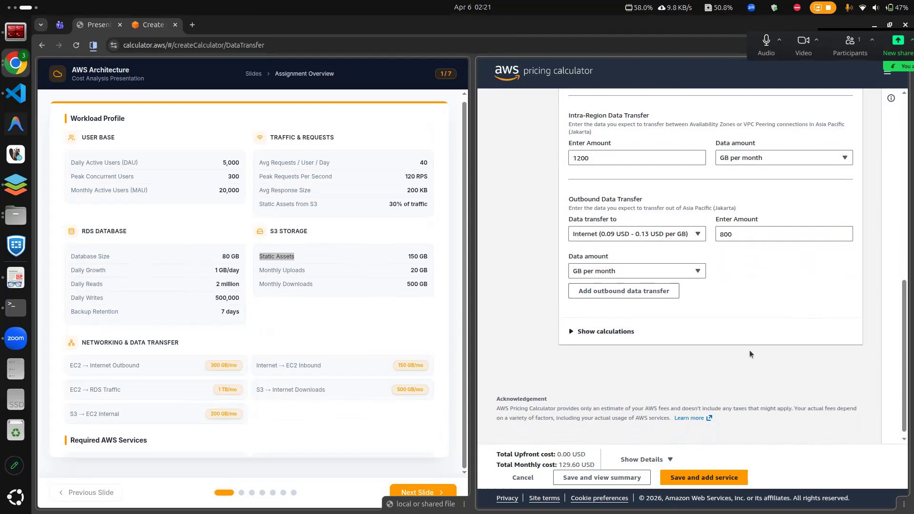
# - Save the Data Transfer configuration to the estimate, and open the estimate summary to review its costs and service list
pyautogui.click(727, 477)
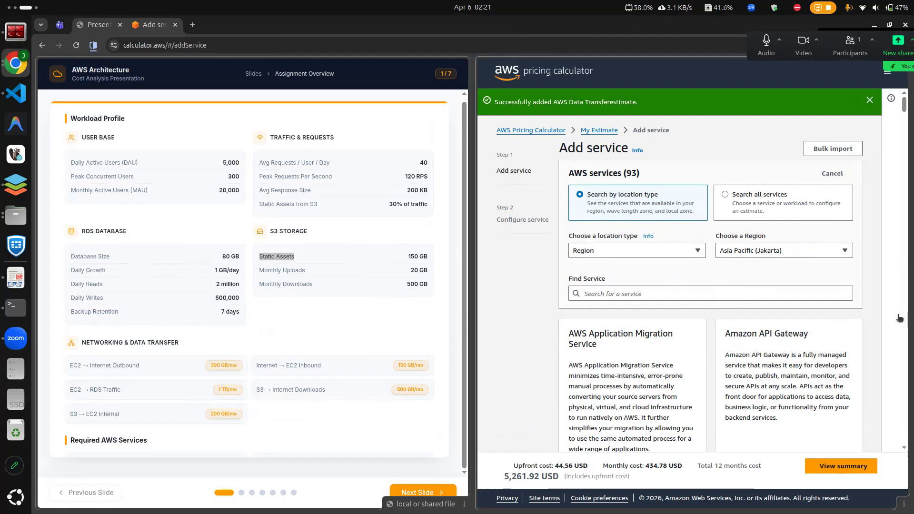
pyautogui.scroll(-8, 786, 373)
pyautogui.scroll(-4, 786, 372)
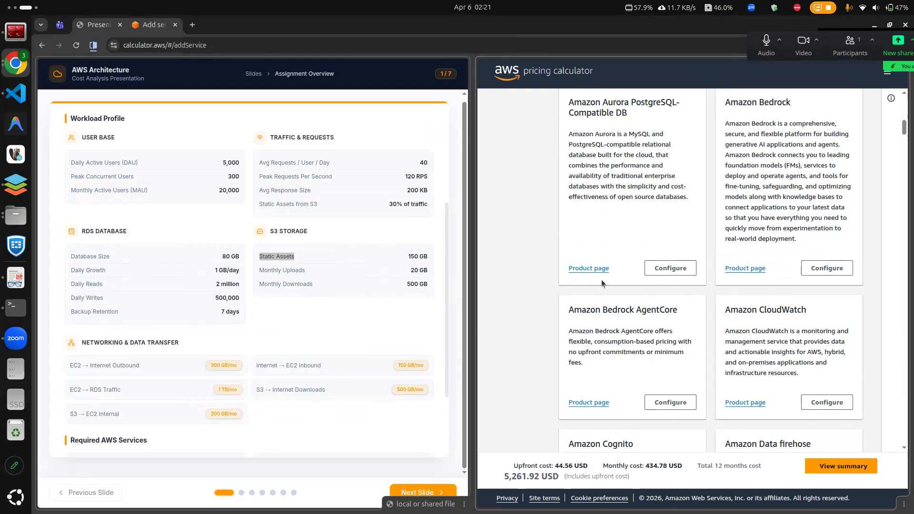
pyautogui.click(843, 468)
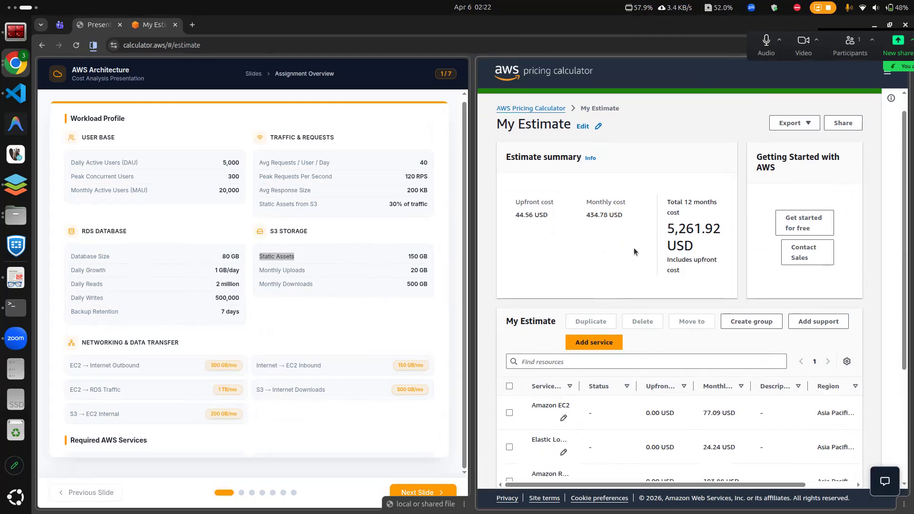
pyautogui.click(637, 200)
pyautogui.scroll(-3, 621, 233)
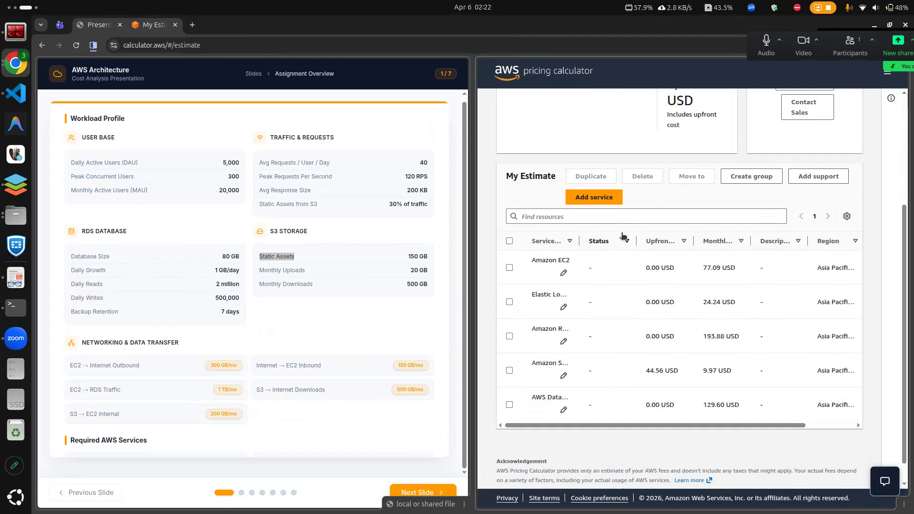
# - Show the presentation's final Optimization & Conclusion slide and compare its recommendations with the estimate's summary and service costs
pyautogui.click(295, 494)
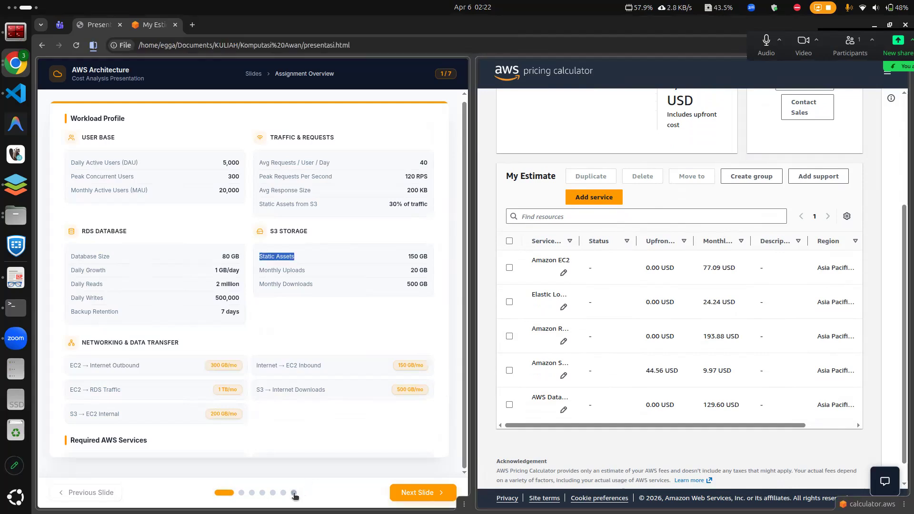
pyautogui.click(294, 495)
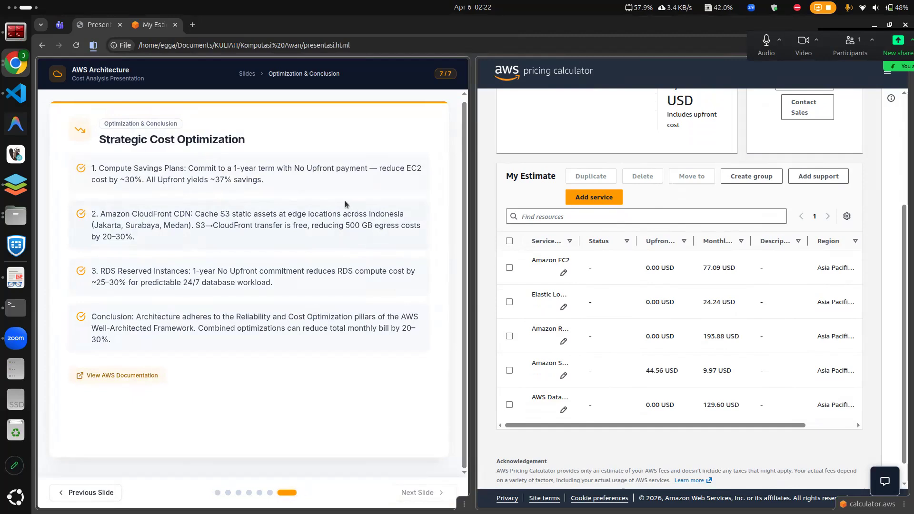
pyautogui.scroll(4, 582, 196)
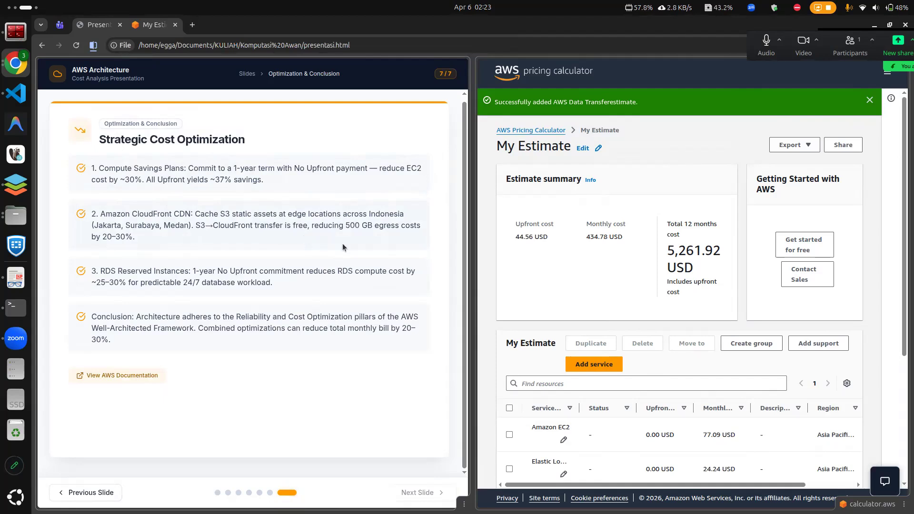
pyautogui.scroll(-4, 676, 399)
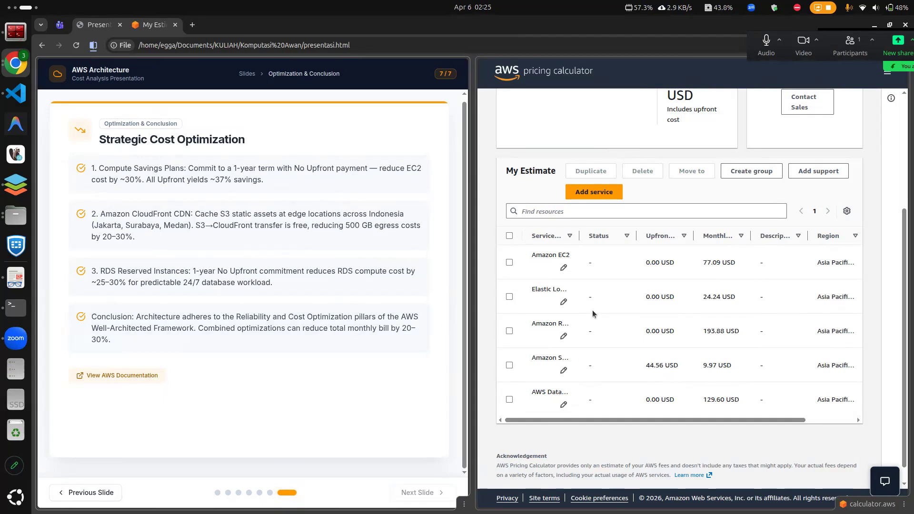
# - Separate the split view into individual tabs, and widen the Service Name column of My Estimate to fit the full service names
pyautogui.rightClick(156, 29)
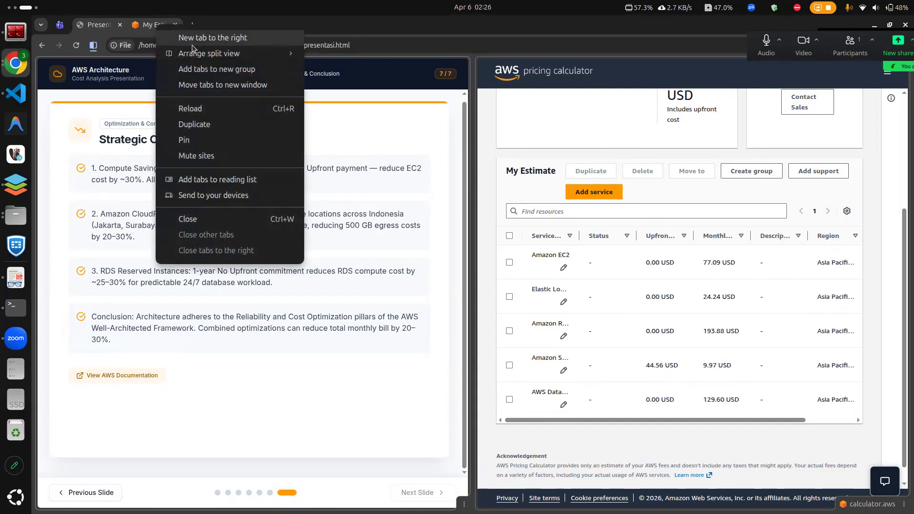
pyautogui.moveTo(195, 53)
pyautogui.click(323, 57)
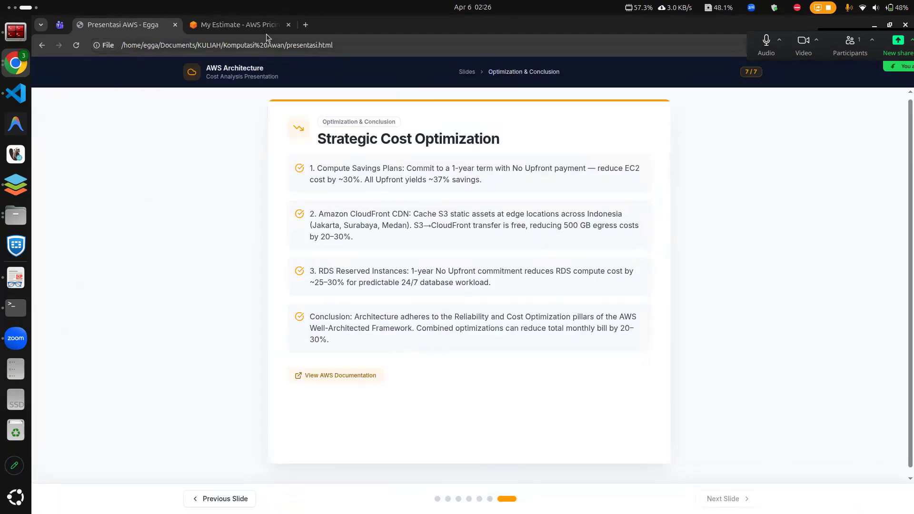
pyautogui.click(226, 27)
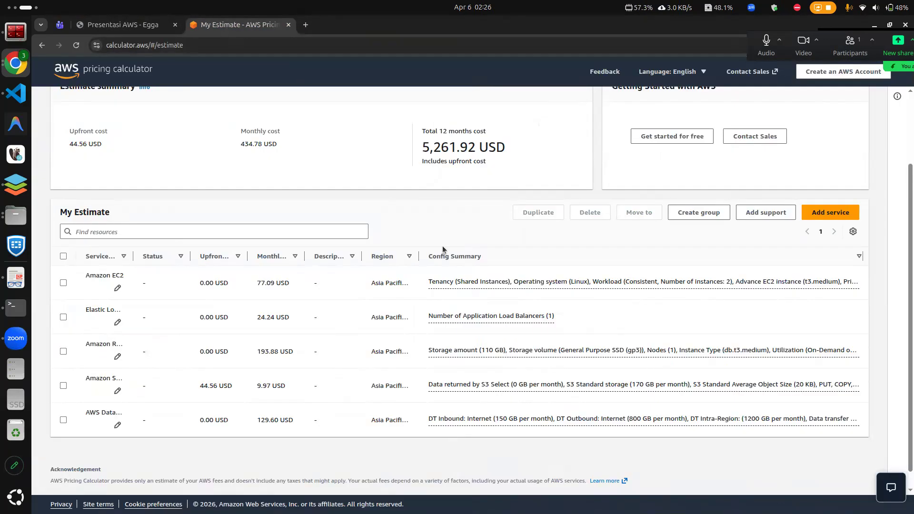
pyautogui.moveTo(133, 256); pyautogui.dragTo(271, 281)
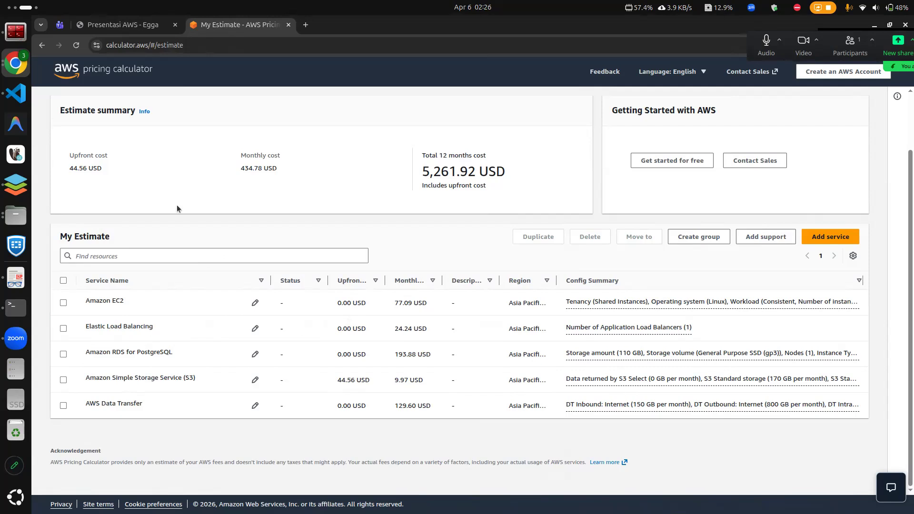
# - Return to the presentation's Assignment Overview slide and examine the workload profile and required AWS services
pyautogui.click(120, 23)
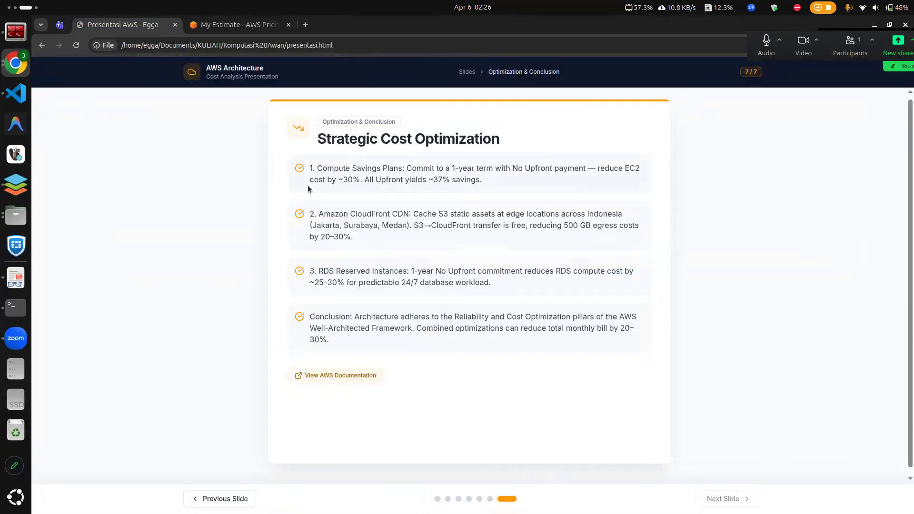
pyautogui.click(437, 498)
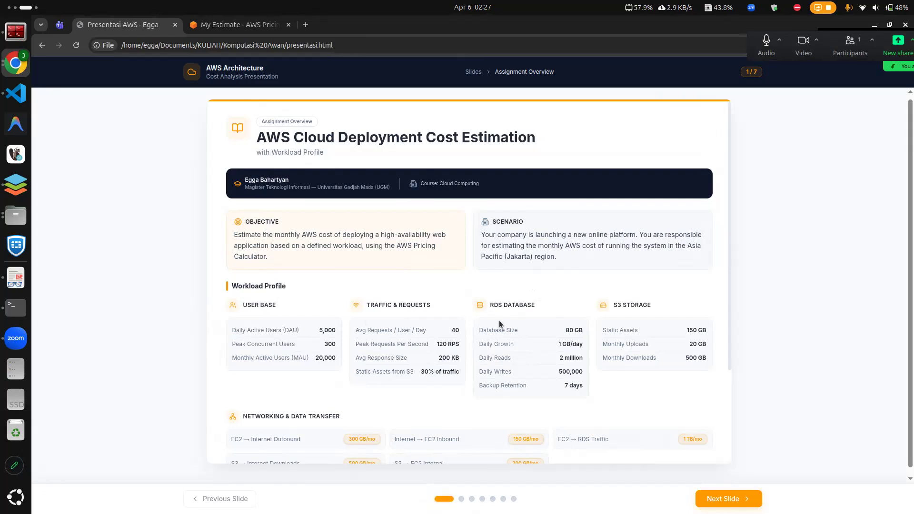
pyautogui.scroll(-3, 499, 321)
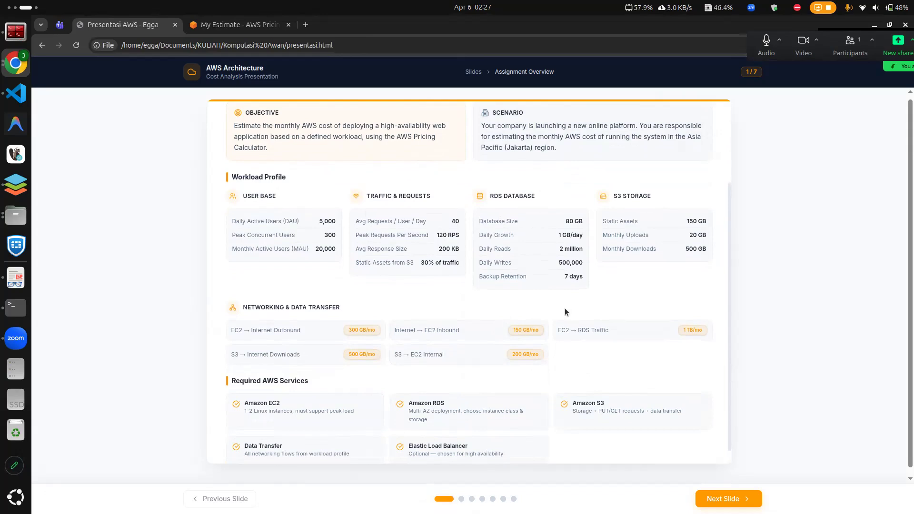
pyautogui.scroll(-1, 563, 312)
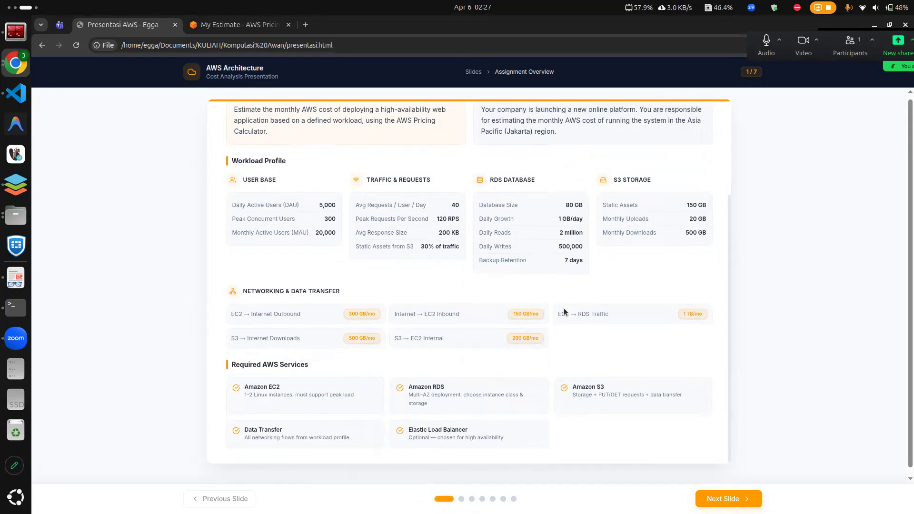
pyautogui.scroll(3, 564, 308)
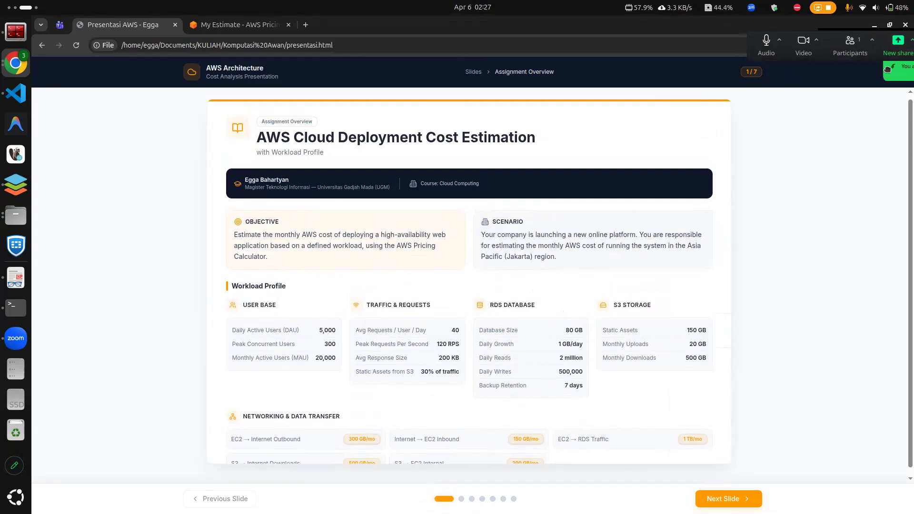
pyautogui.moveTo(901, 65); pyautogui.dragTo(476, 30)
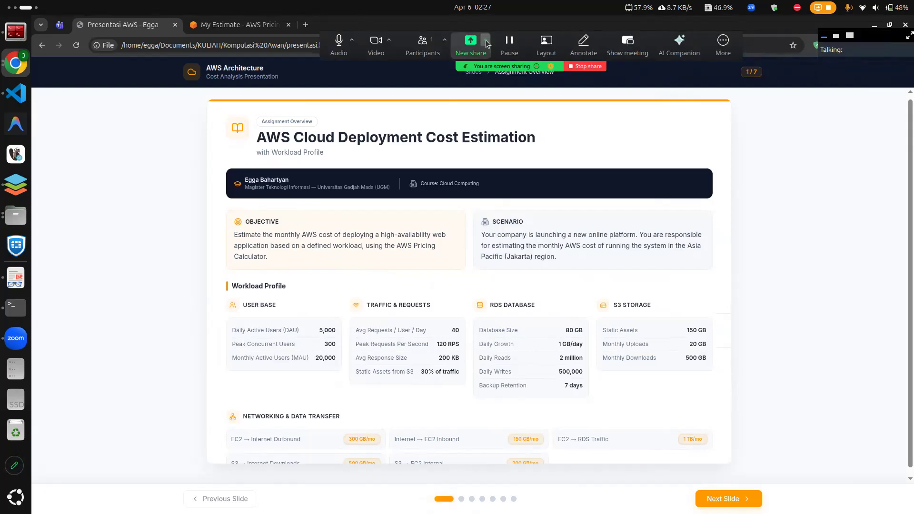